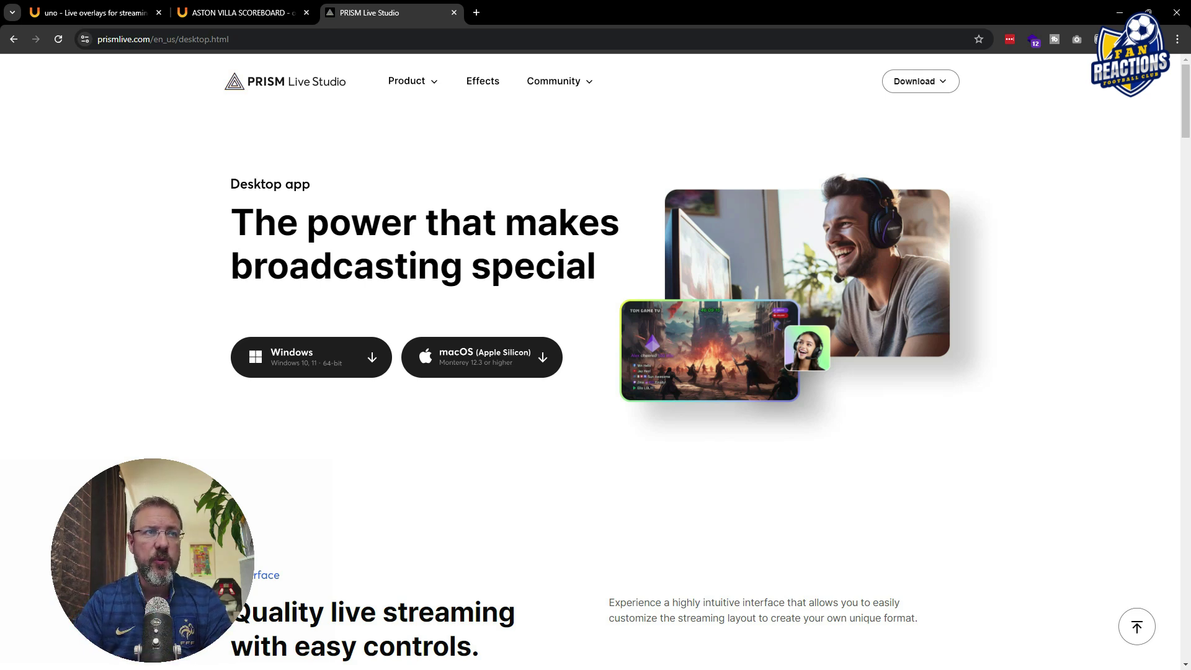
mouse_move(422, 86)
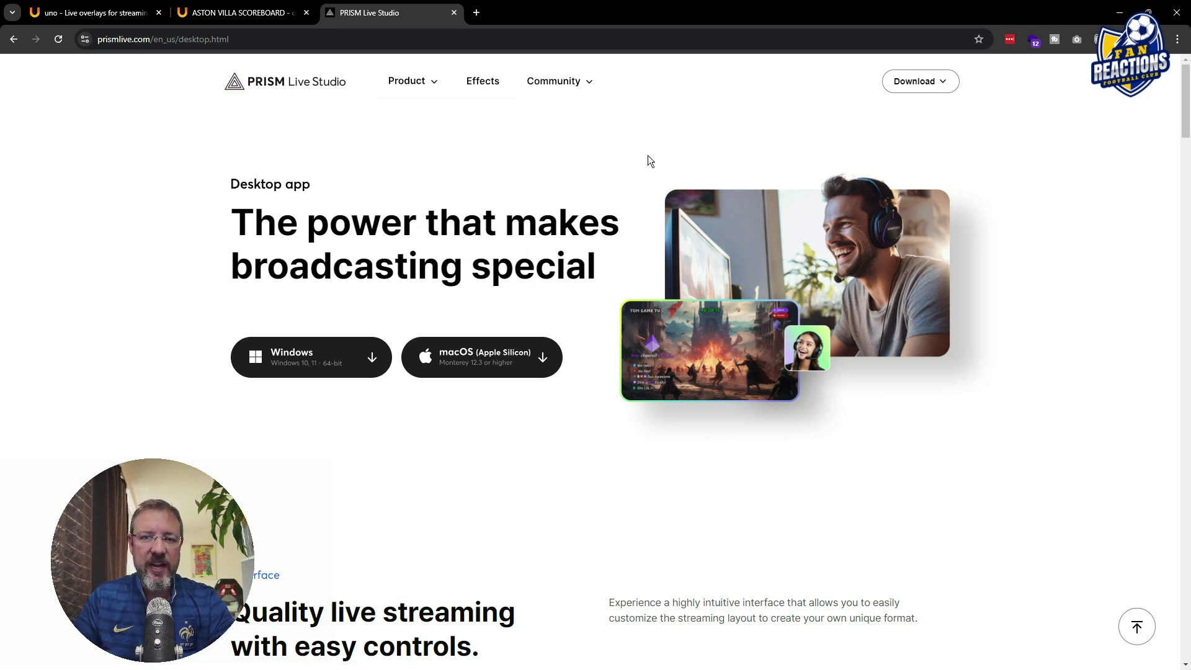
left_click(93, 12)
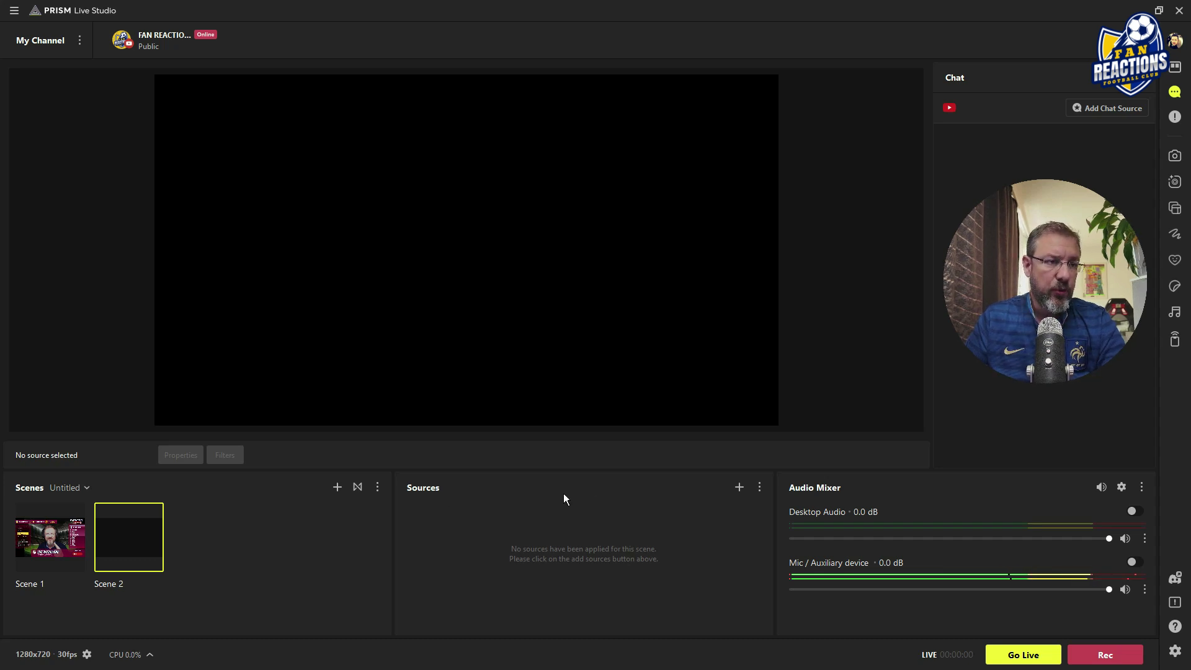
Add the existing CAMERA image source to Scene 2
left_click(738, 488)
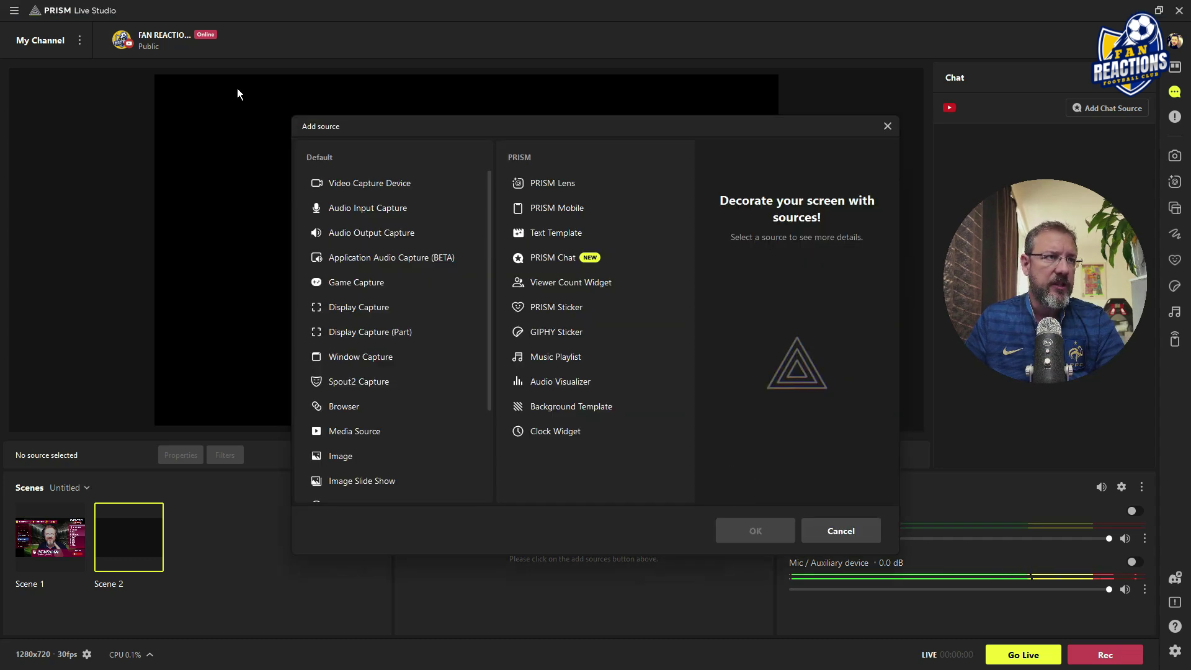
scroll(348, 250, "down", 1)
scroll(372, 298, "up", 1)
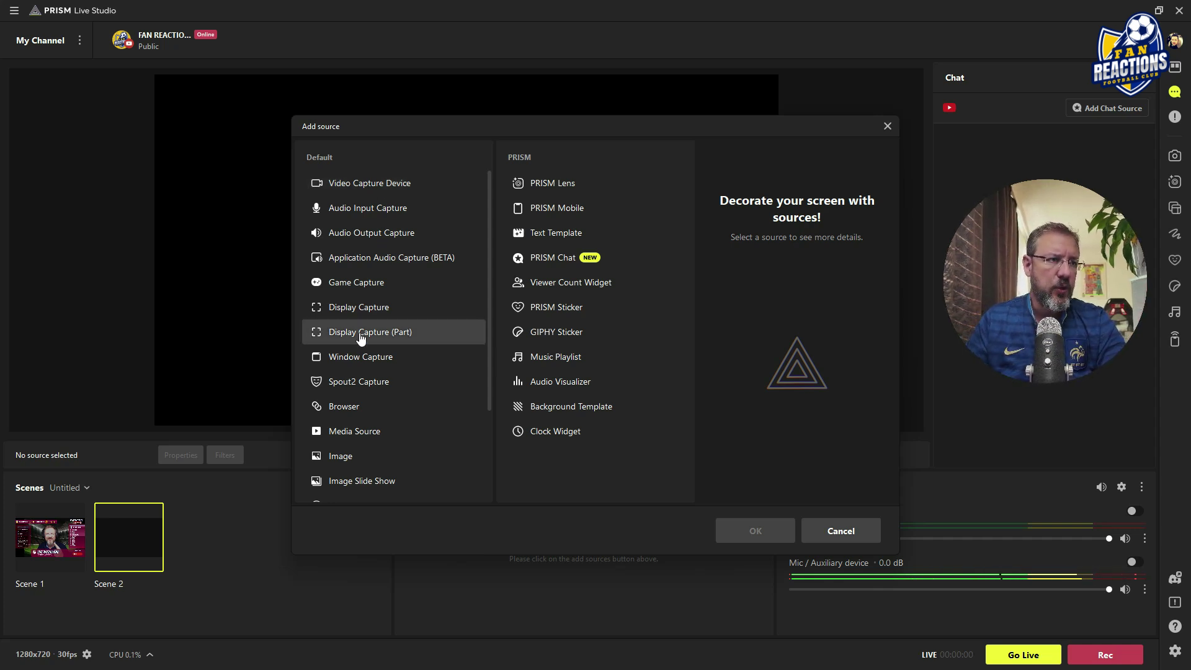
scroll(358, 456, "down", 1)
scroll(361, 441, "down", 1)
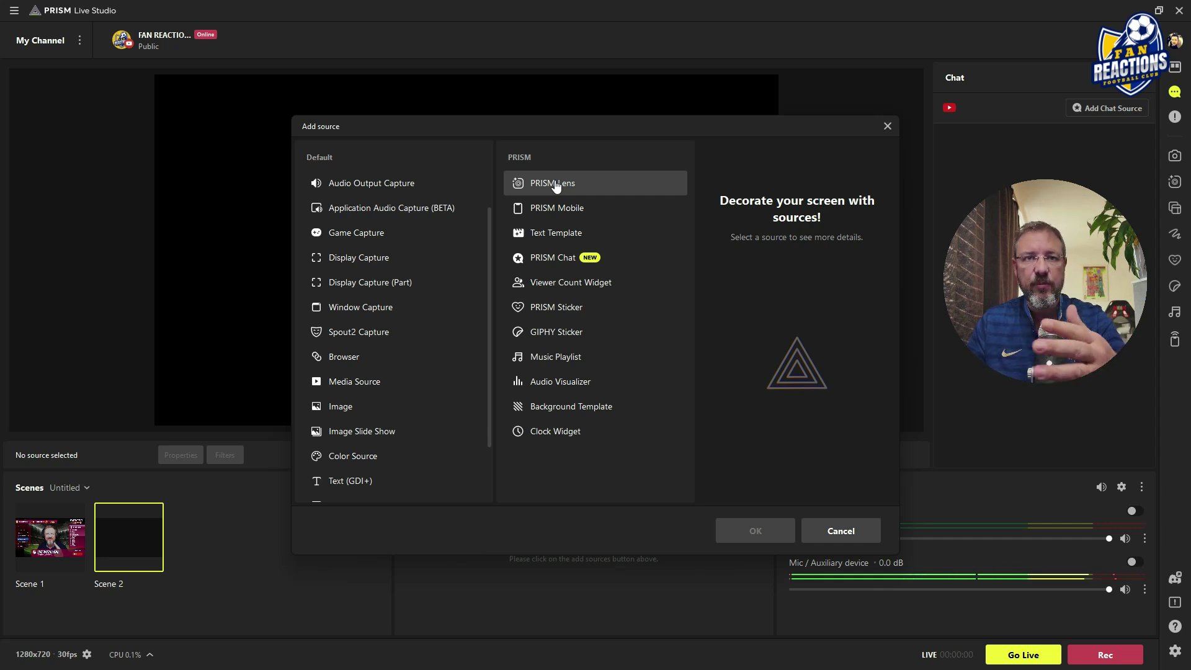
left_click(357, 411)
left_click(755, 531)
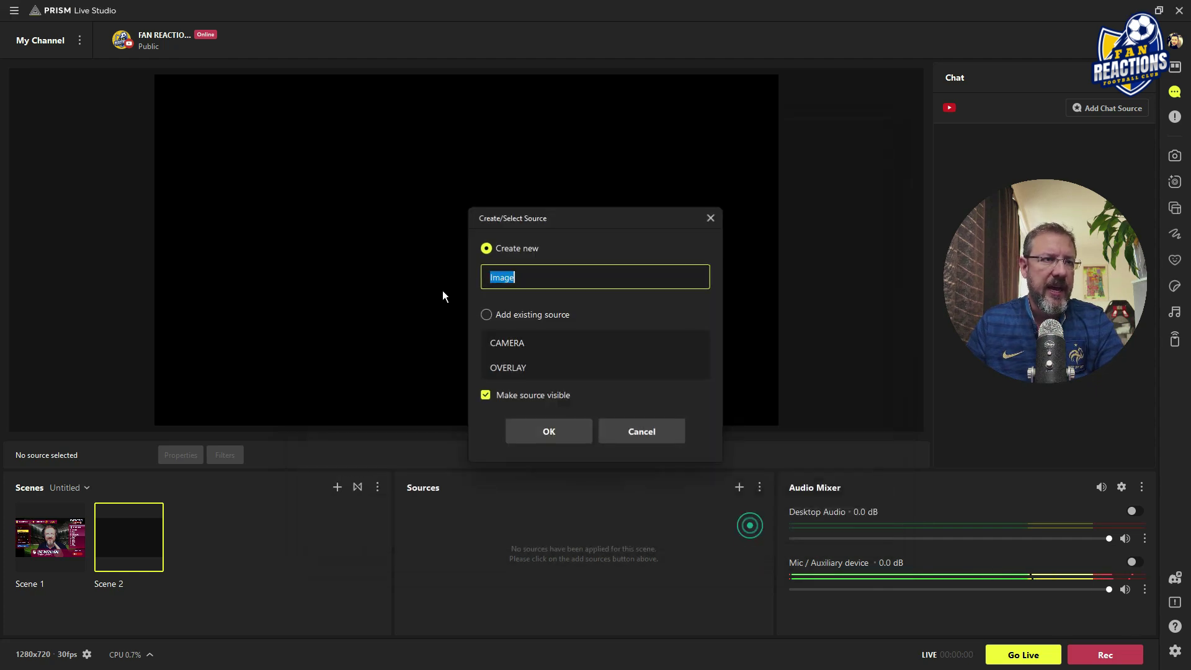
left_click(503, 314)
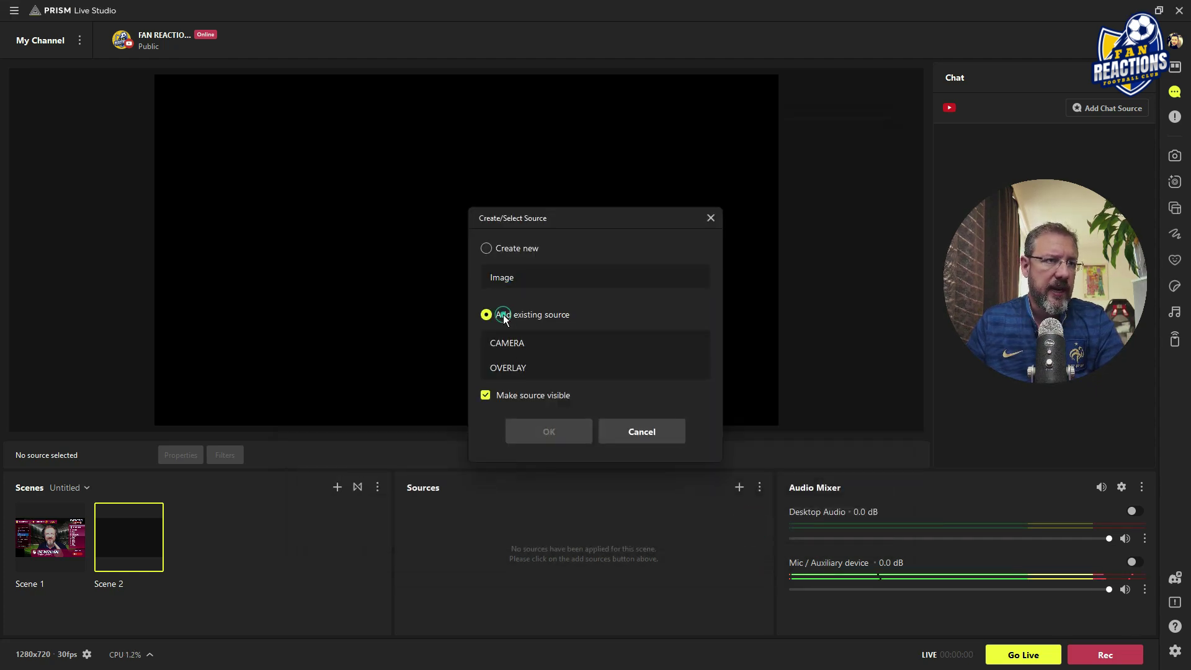
left_click(519, 344)
left_click(549, 432)
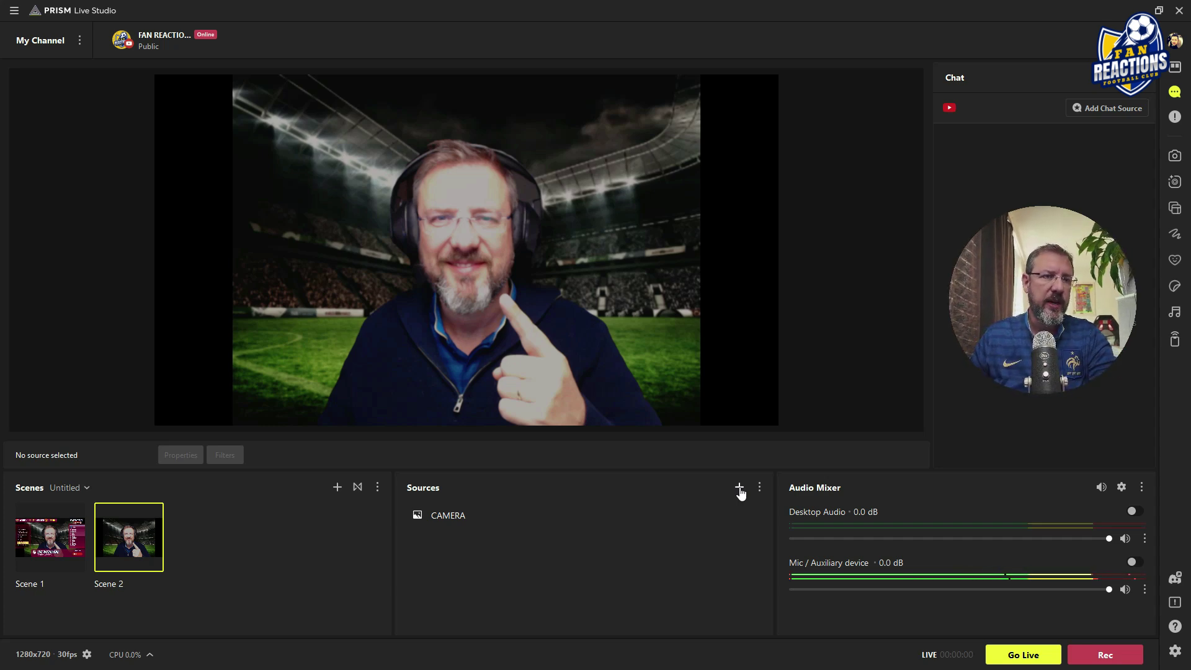
Add the existing OVERLAY image source to Scene 2 above the camera
left_click(740, 488)
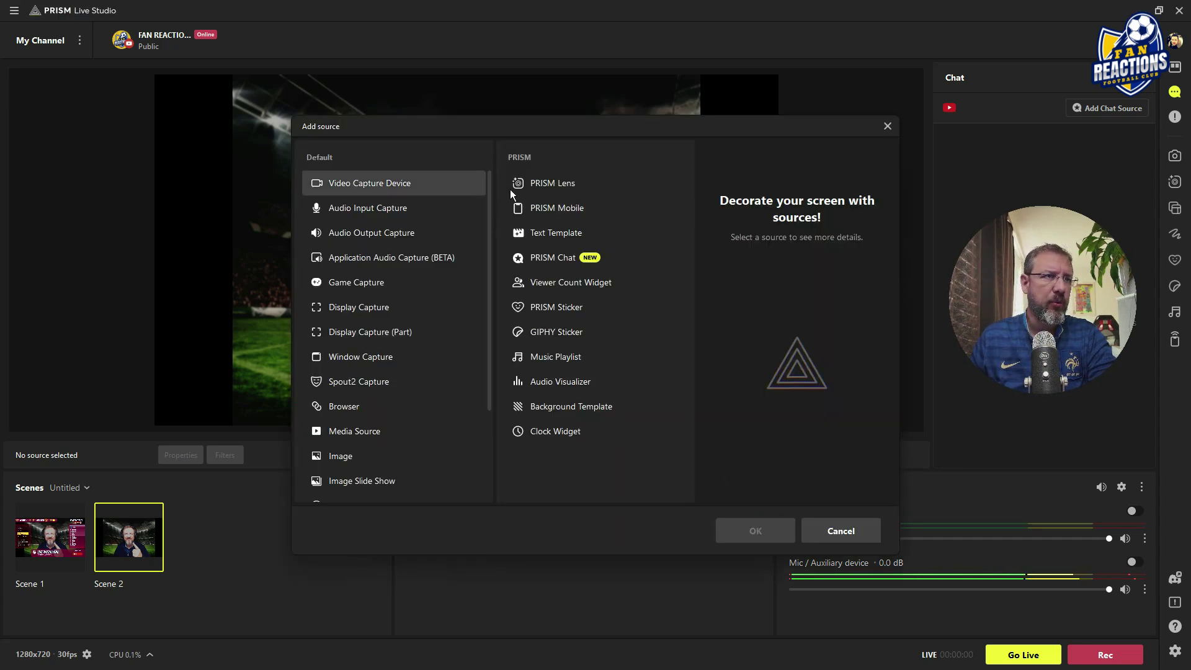
left_click(371, 453)
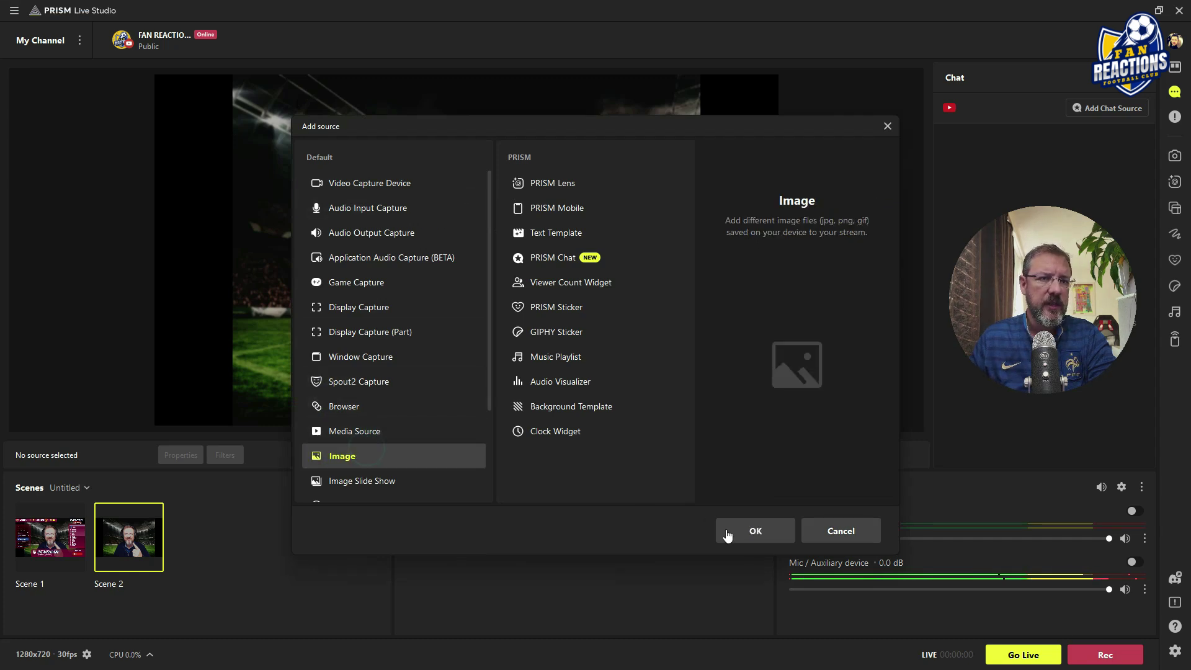
left_click(756, 531)
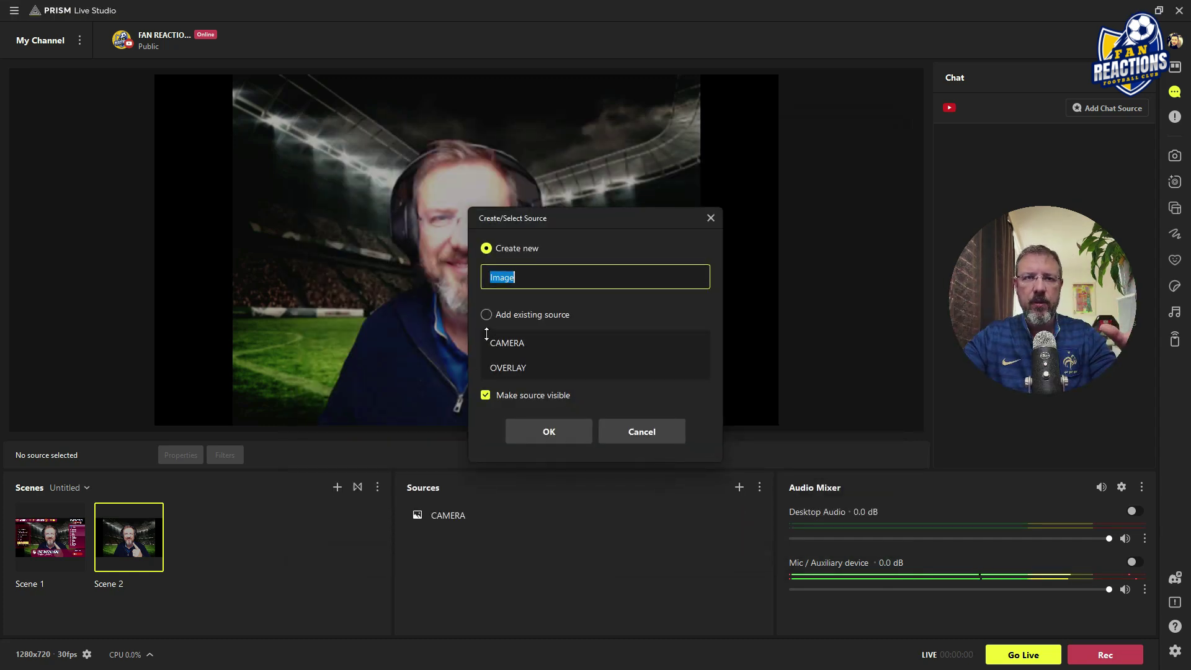
left_click(531, 370)
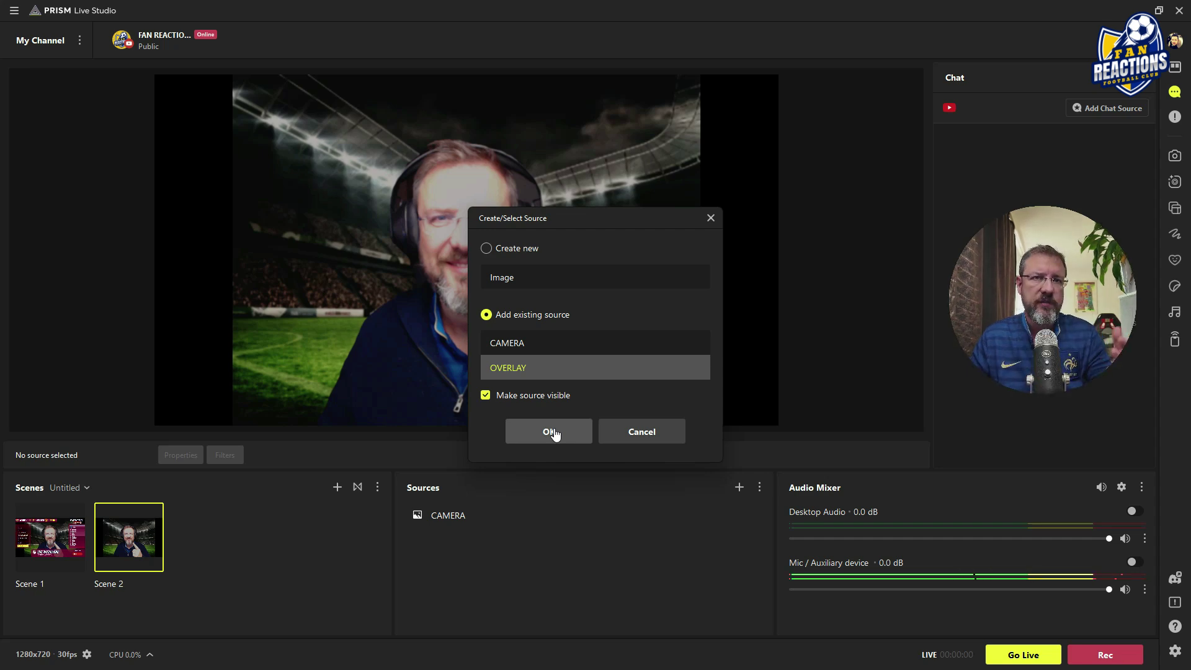
left_click(552, 432)
Fit the OVERLAY image to the full canvas and deselect it
left_click(408, 236)
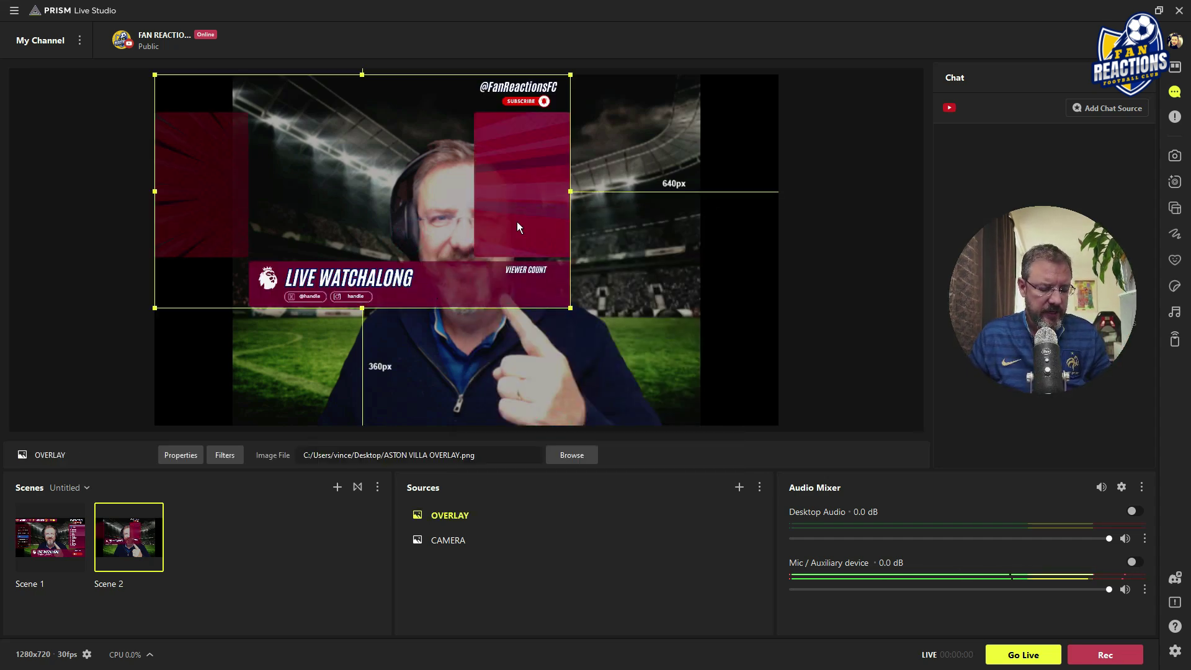
key("ctrl+f")
left_click(865, 199)
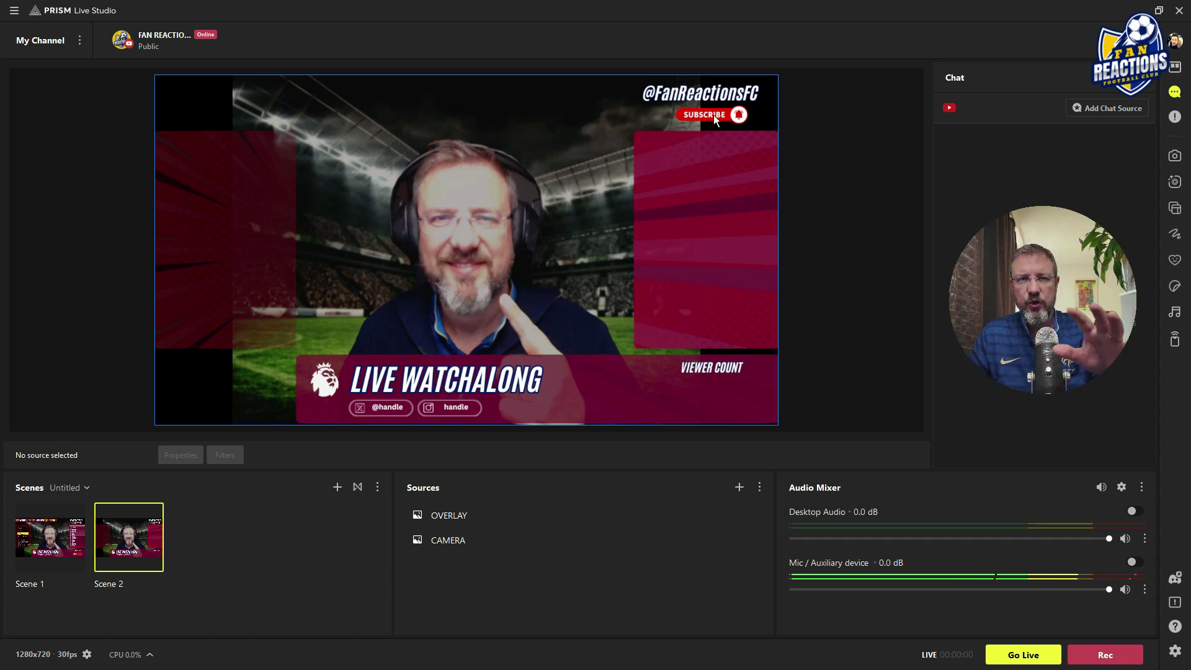
Create a new PRISM Chat source in Scene 2, keeping the suggested name
left_click(737, 490)
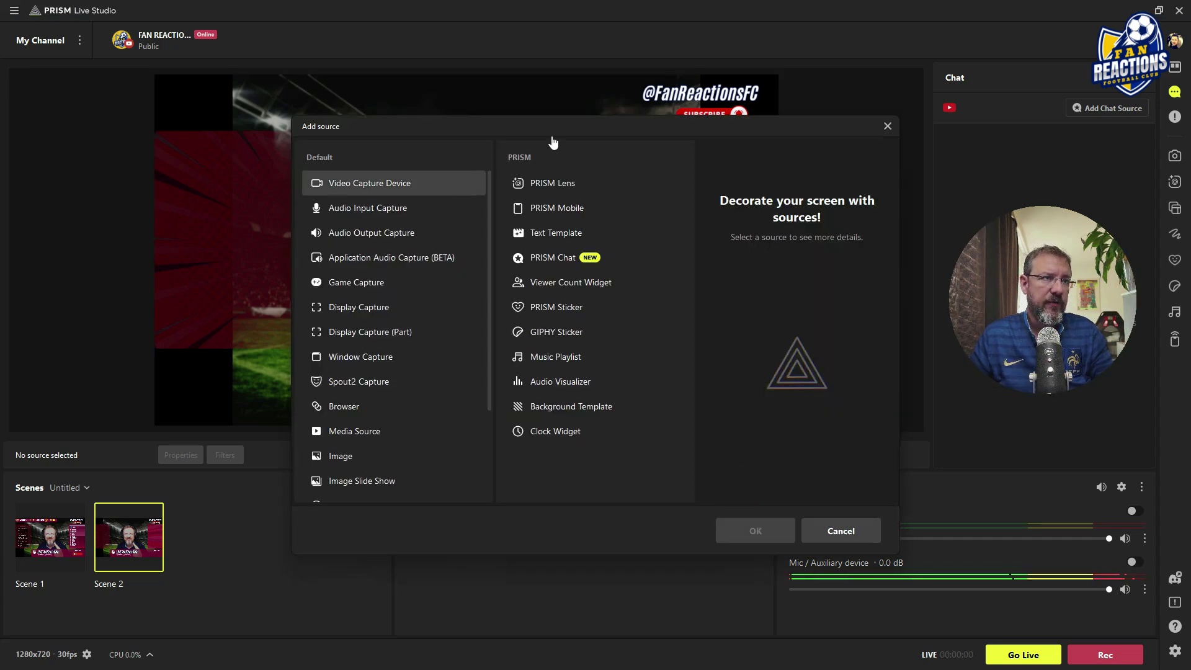
left_click(559, 261)
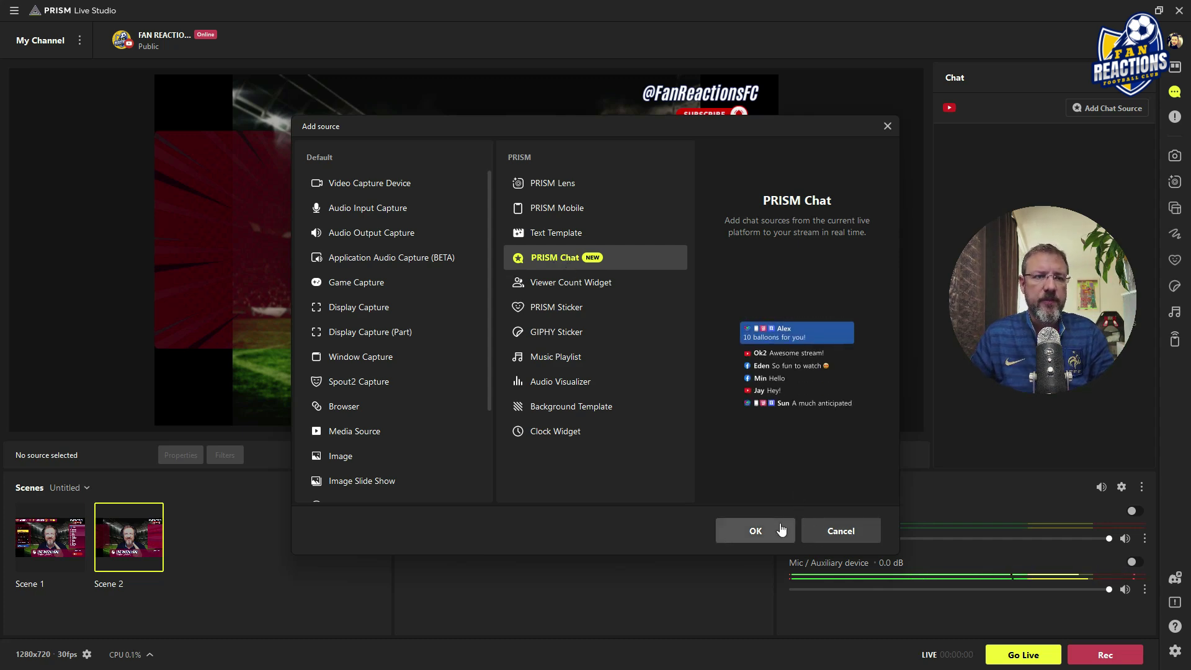
left_click(756, 532)
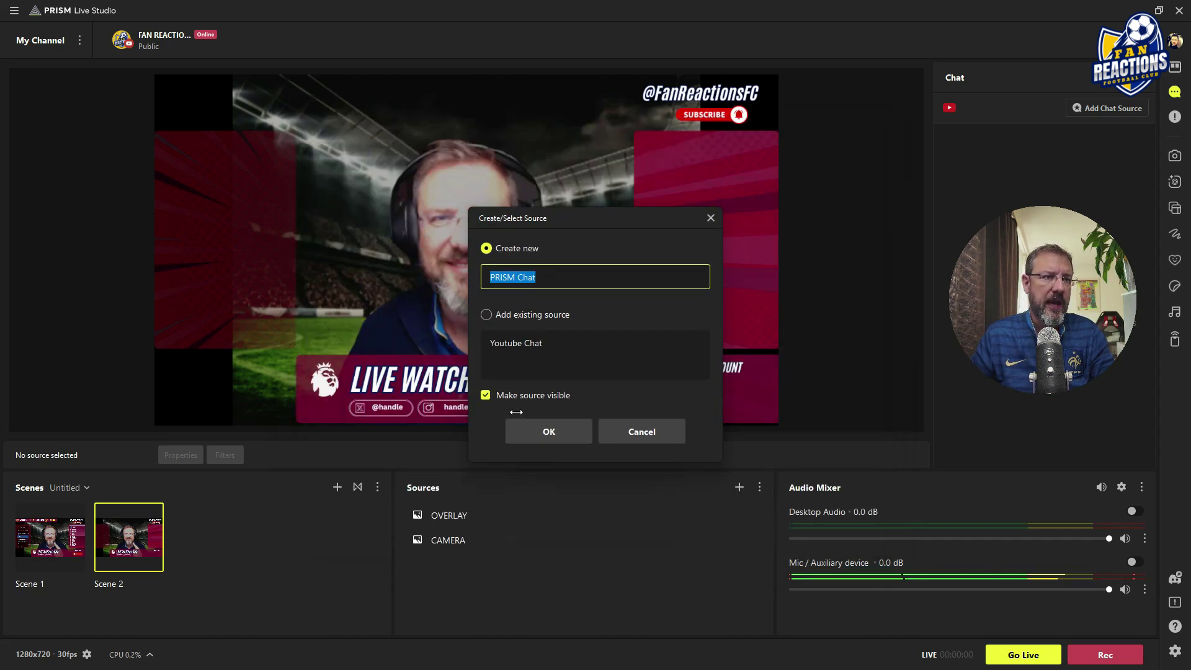
left_click(532, 433)
Preview the Text, Bubble and Neon chat themes, and apply the Box theme to the chat
left_click(545, 391)
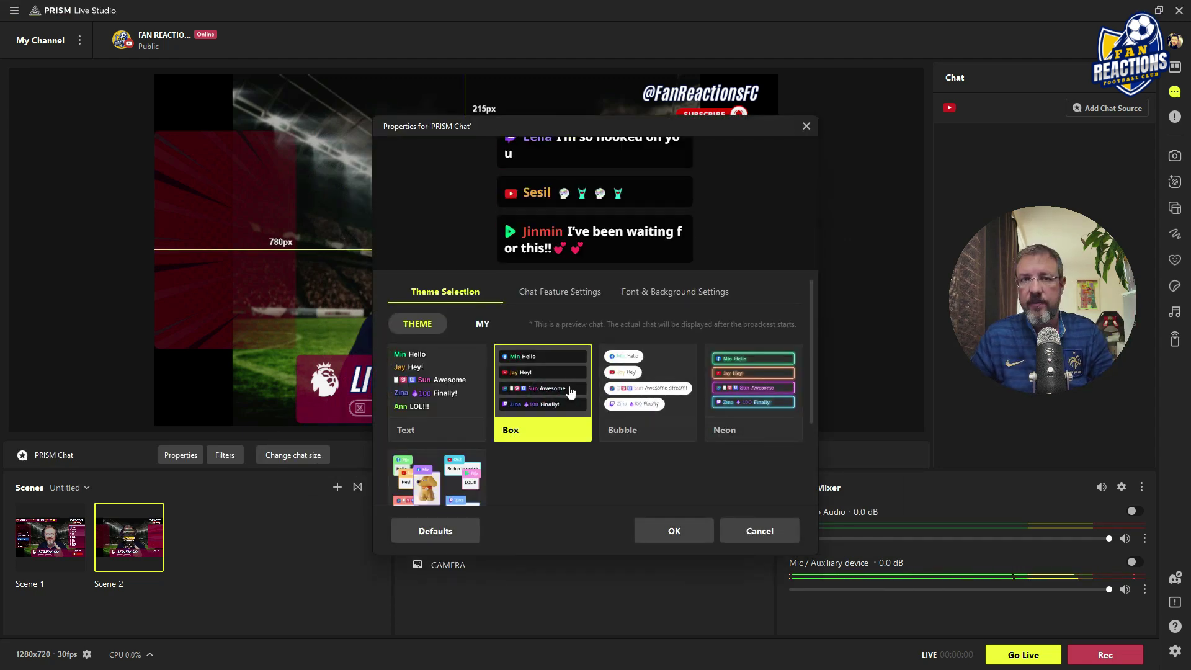
left_click(435, 385)
left_click(543, 385)
left_click(633, 372)
left_click(744, 370)
left_click(543, 388)
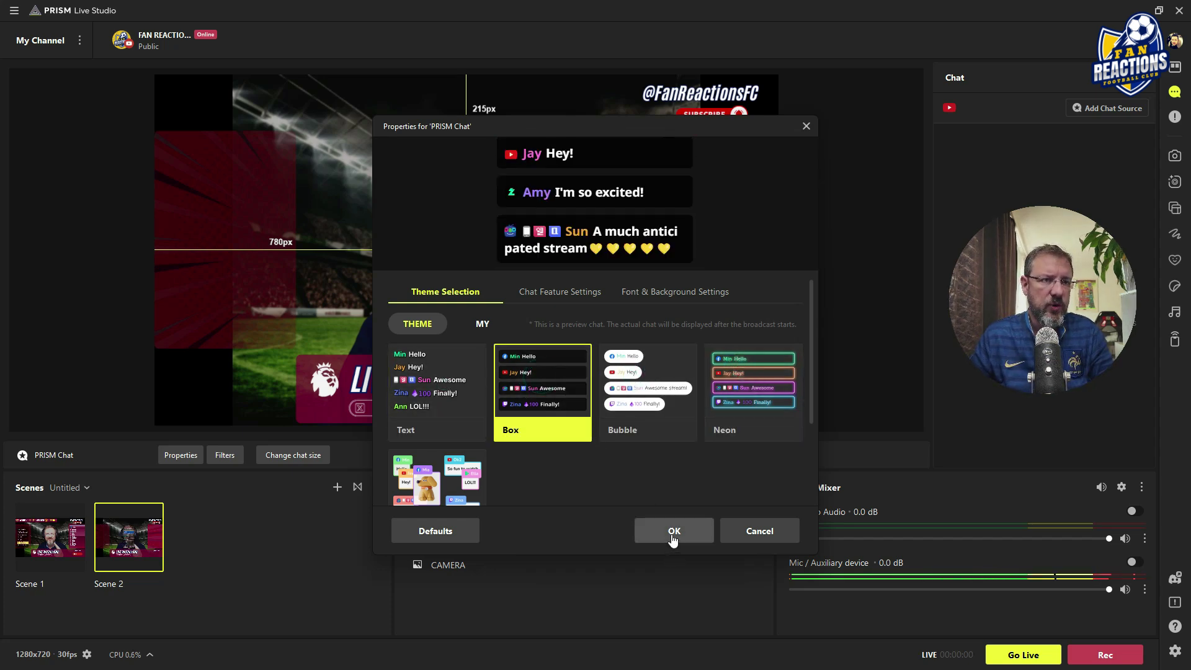
left_click(674, 531)
Move the chat onto the overlay's left panel, about 34 px from the left and 194 px from the top, and shrink it slightly
left_click_drag(471, 273, 229, 266)
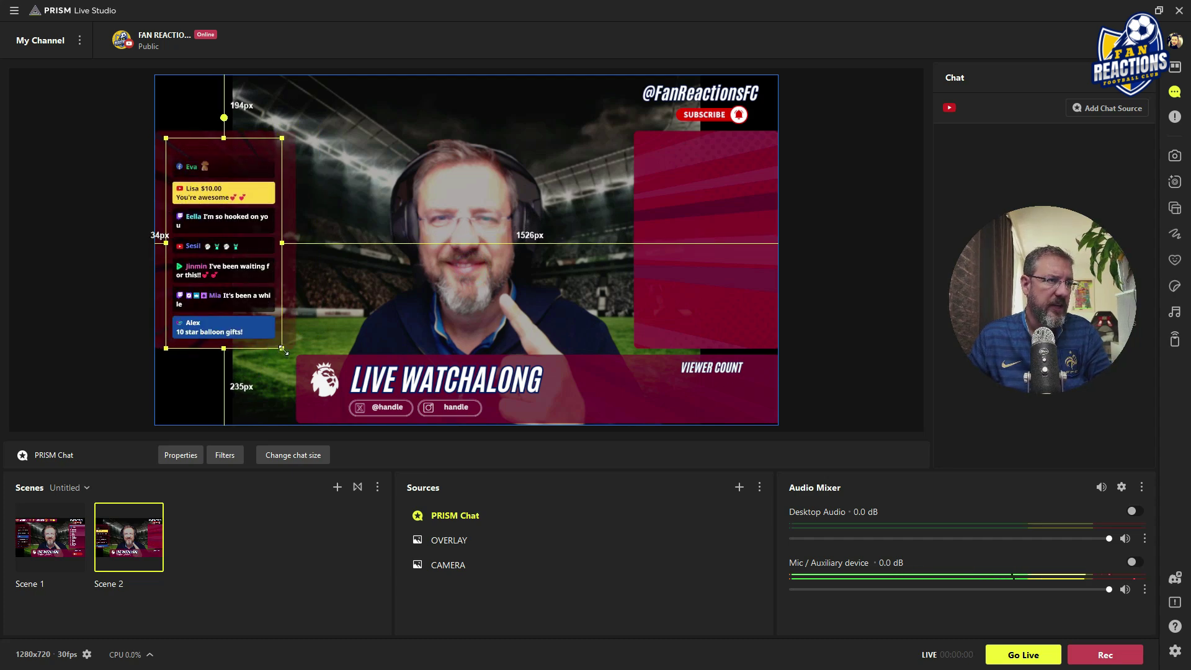
mouse_move(282, 348)
left_mouse_down()
mouse_move(264, 321)
mouse_move(278, 348)
left_mouse_up()
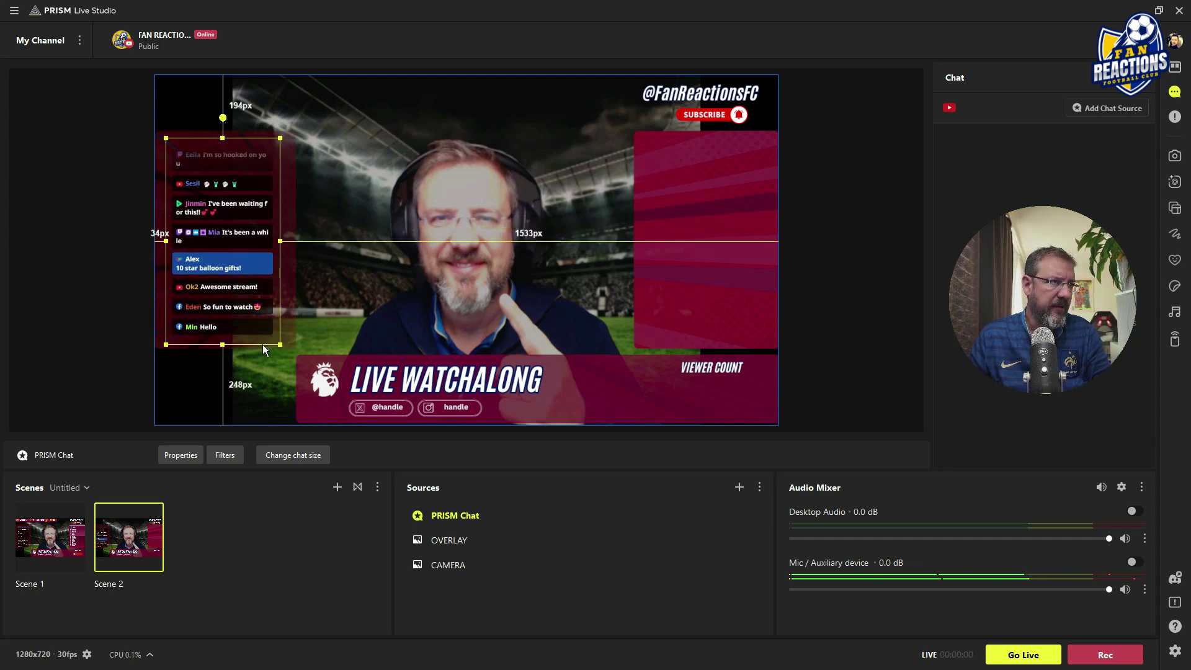
Lock the OVERLAY and CAMERA sources so that only the chat can be selected on the canvas
left_click(547, 537)
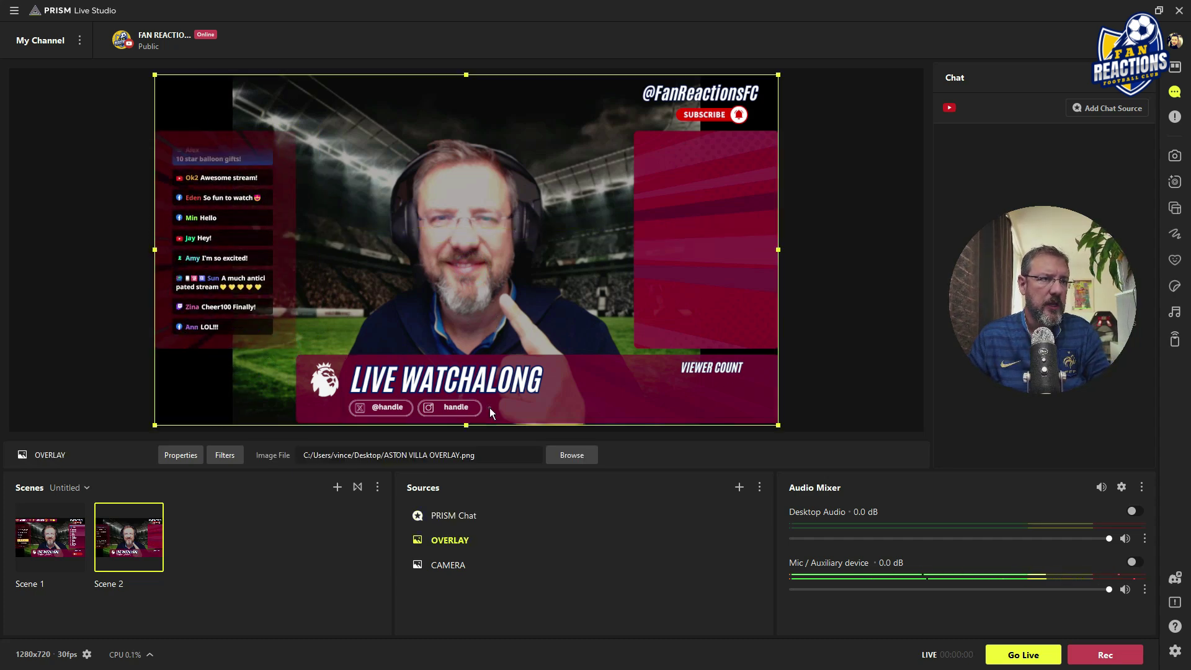
left_click(747, 540)
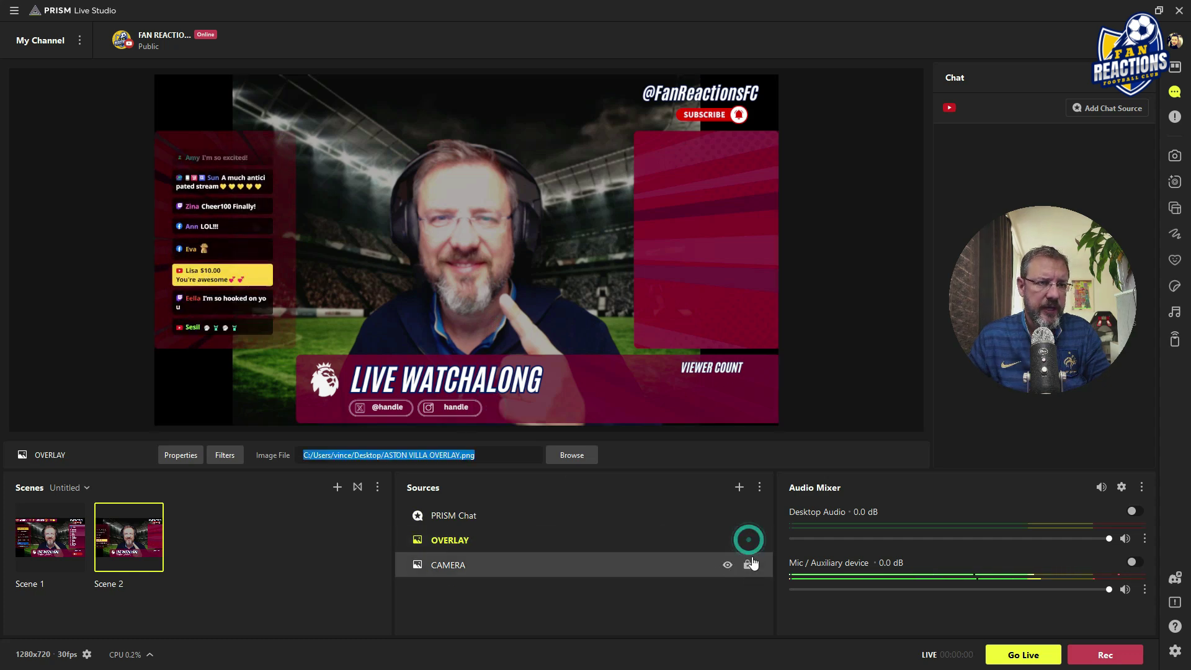
left_click(747, 565)
left_click(236, 224)
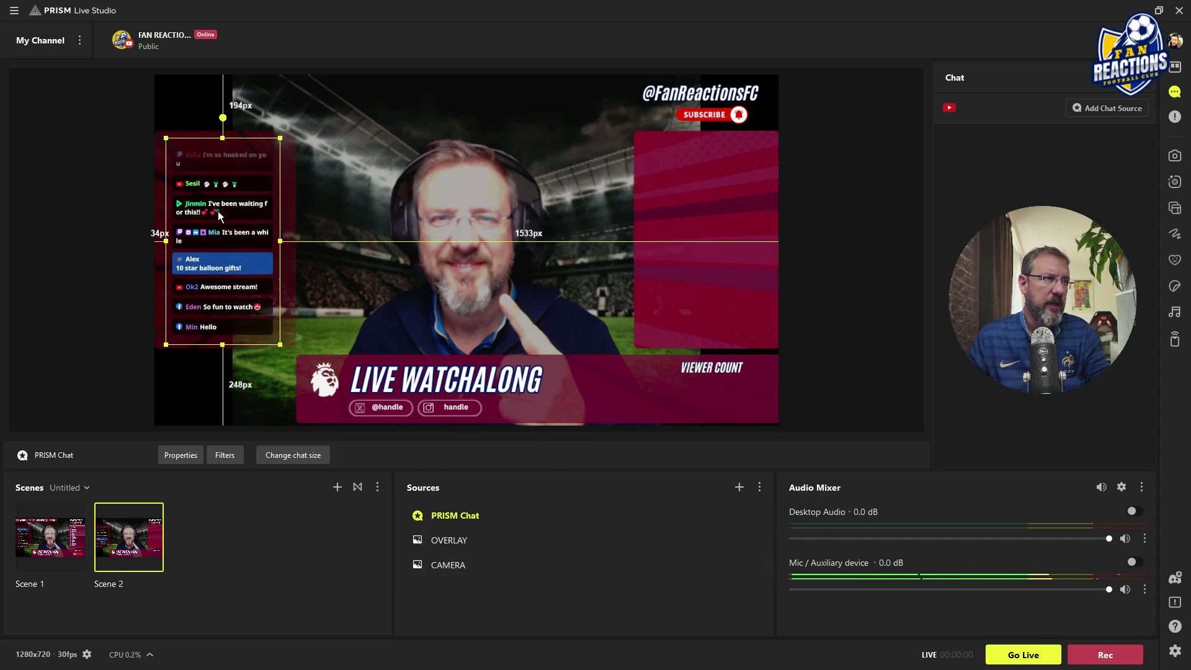
left_click(662, 401)
Create a new Viewer Count Widget source using the second template, the coloured pill with the platform icon
left_click(739, 487)
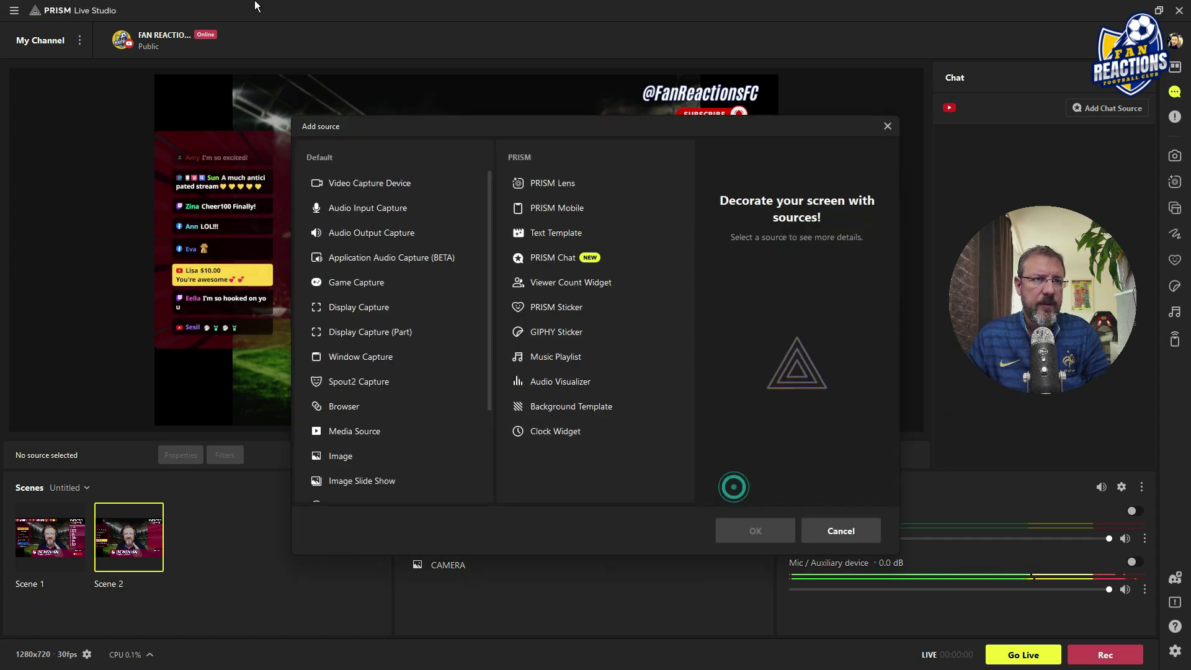
left_click(563, 282)
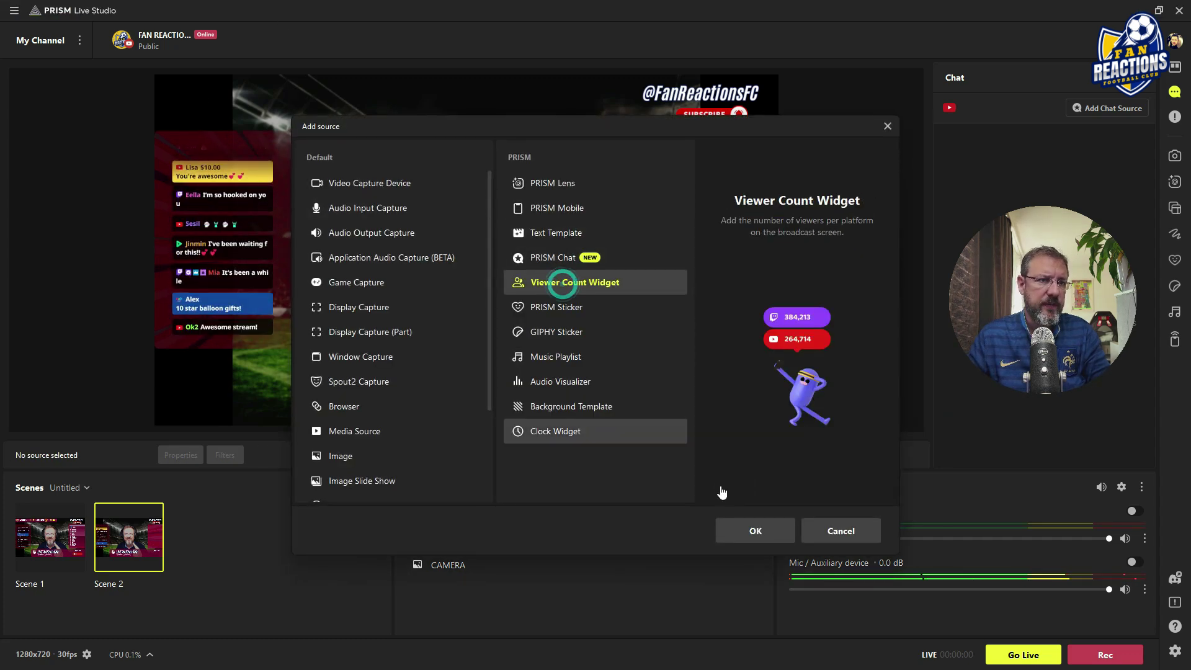
left_click(755, 532)
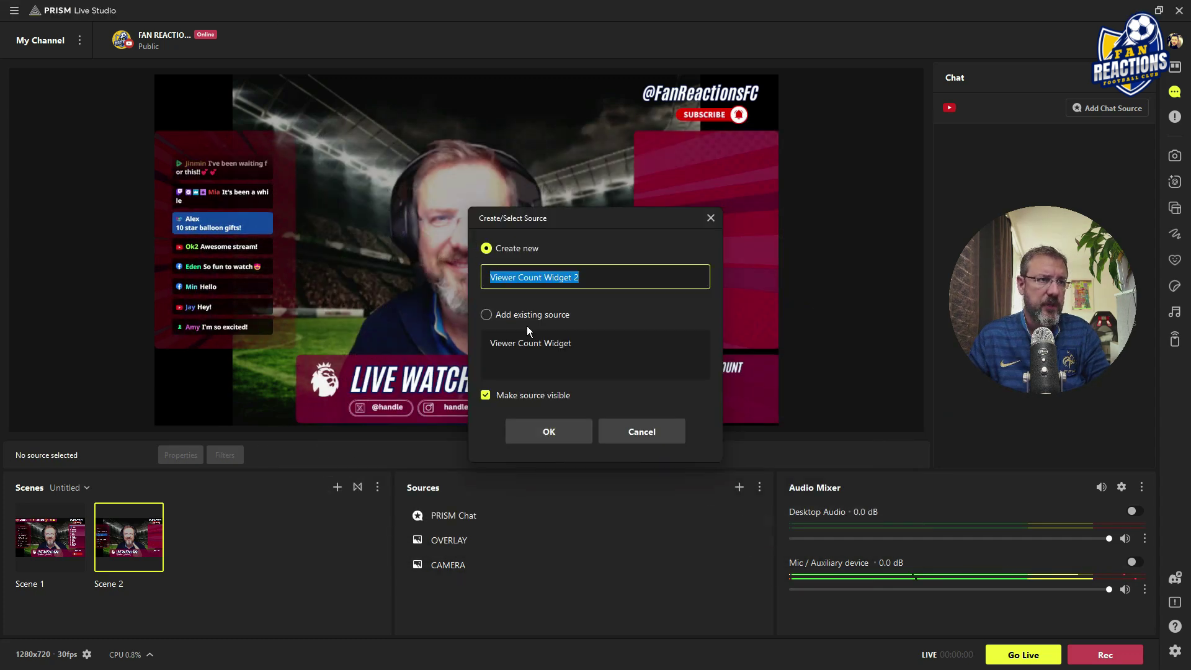
left_click(551, 432)
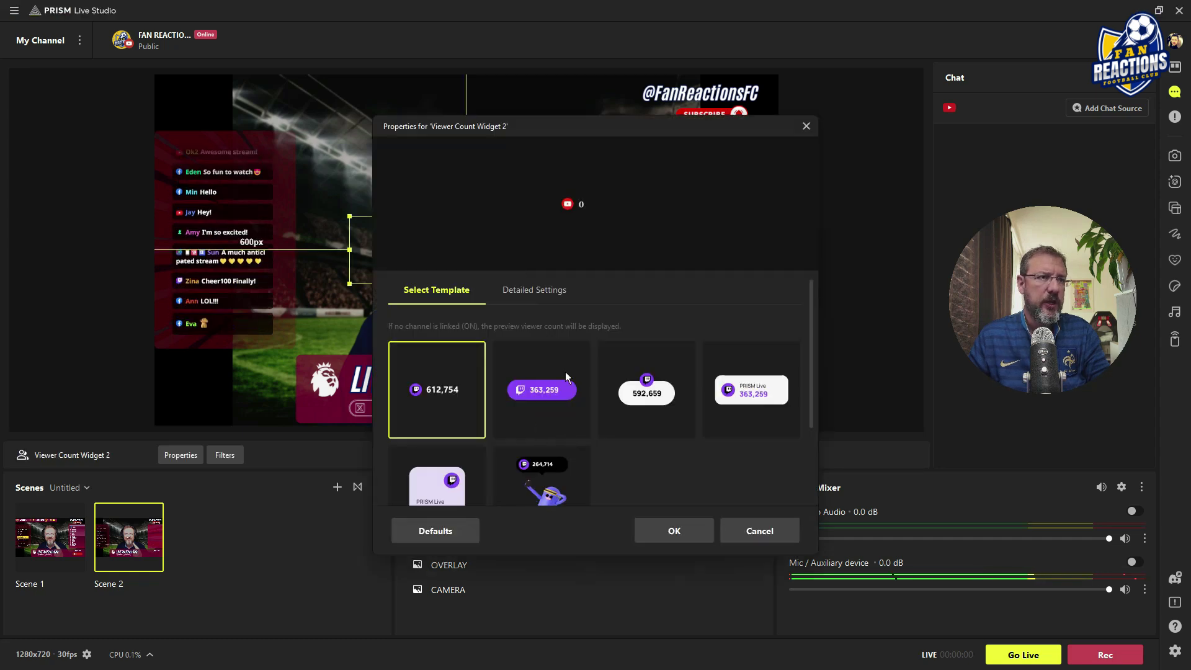
left_click(564, 406)
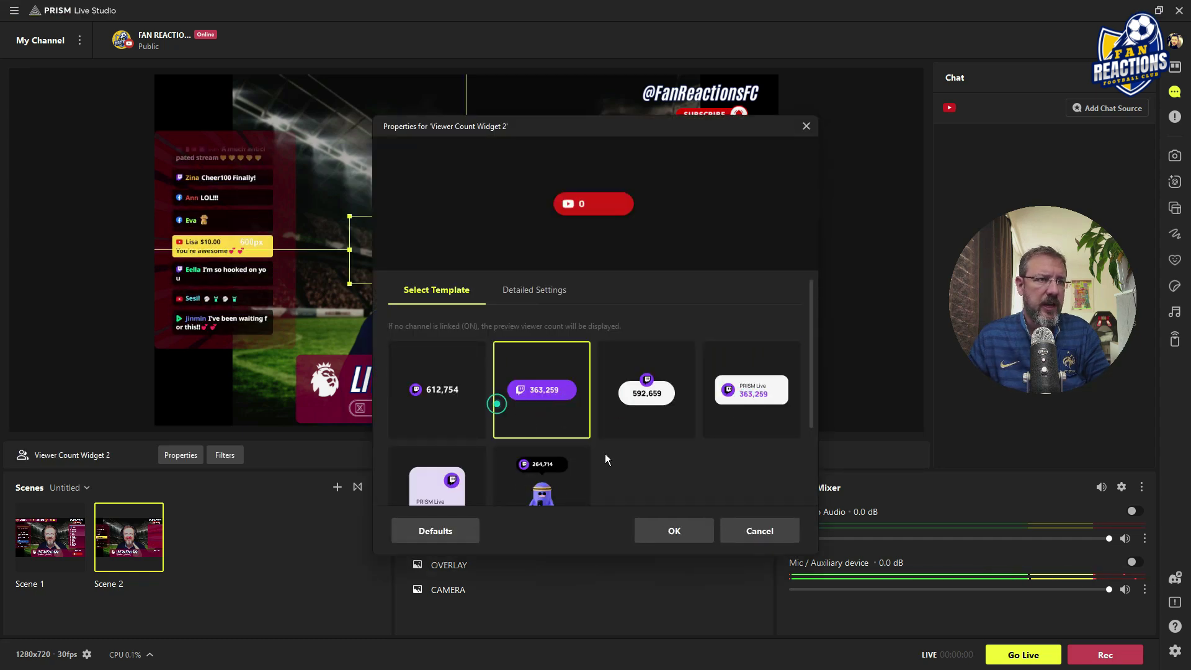
left_click(677, 532)
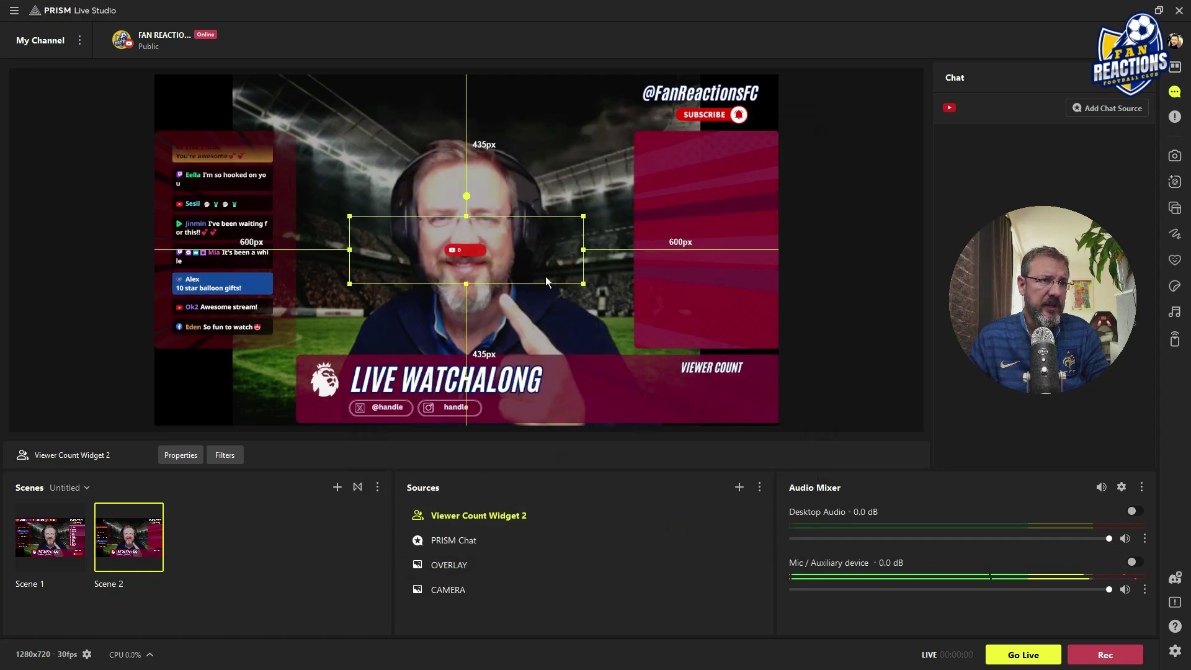
Enlarge the viewer count widget to about double size and place its pill beneath the overlay's VIEWER COUNT label
left_click_drag(583, 284, 716, 390)
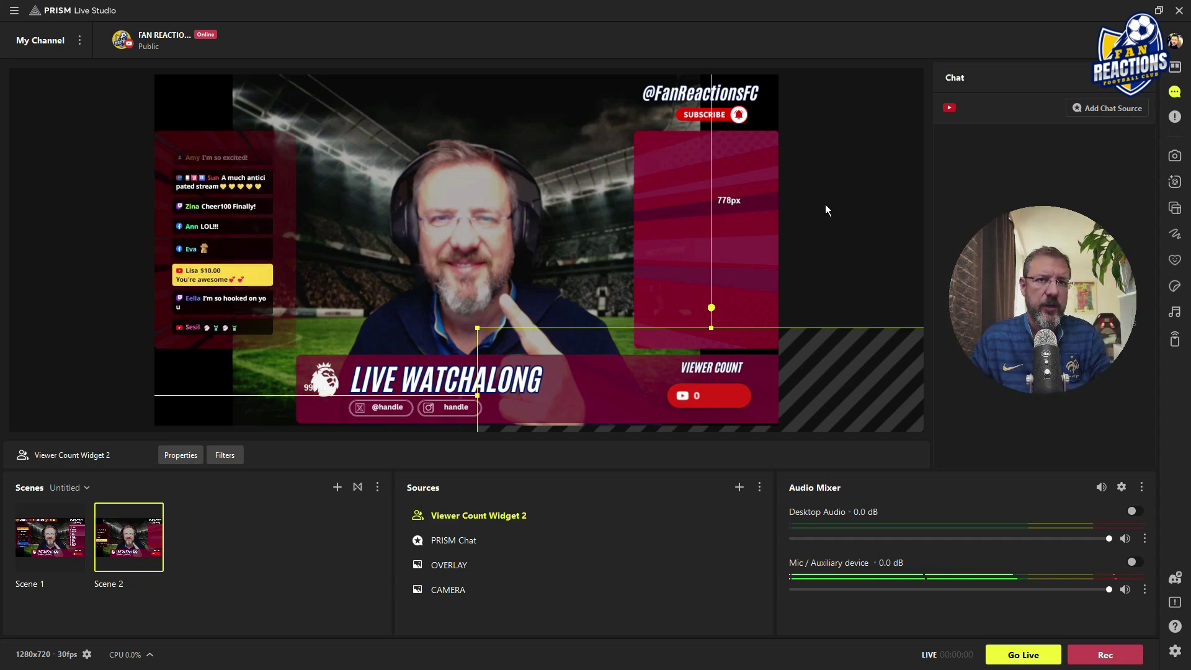
left_click(825, 210)
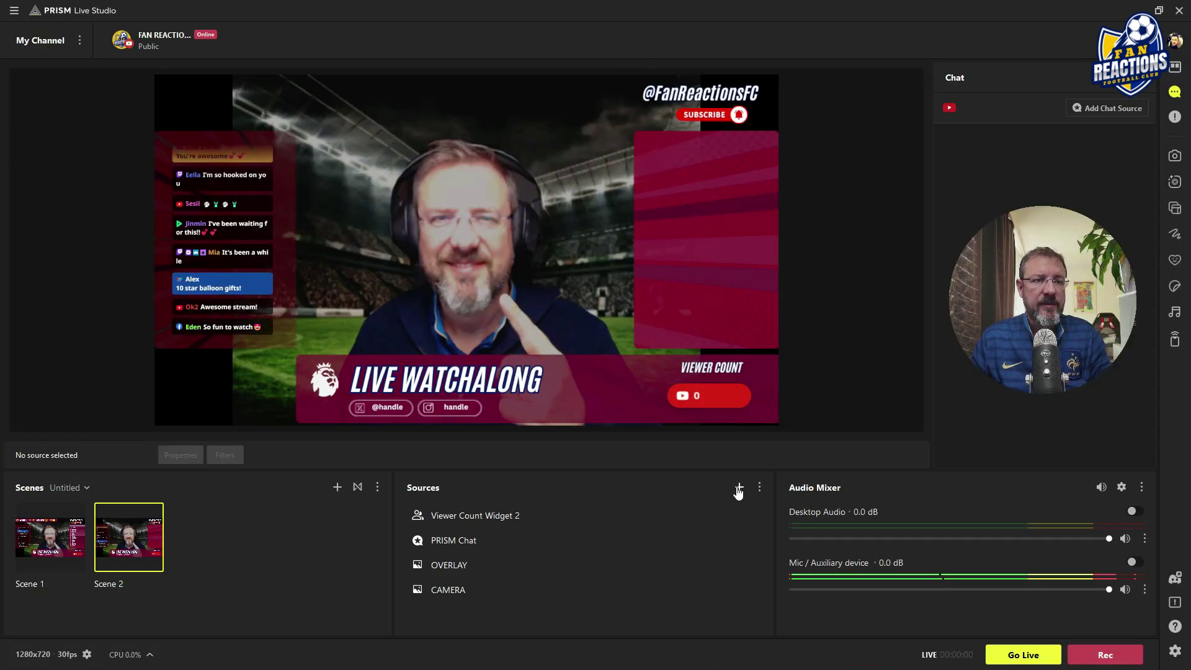
Add a GIPHY Sticker source, search for SUBSCRIBE and insert the white animated sticker with the thumbs-up, subscribe button and bell
left_click(739, 487)
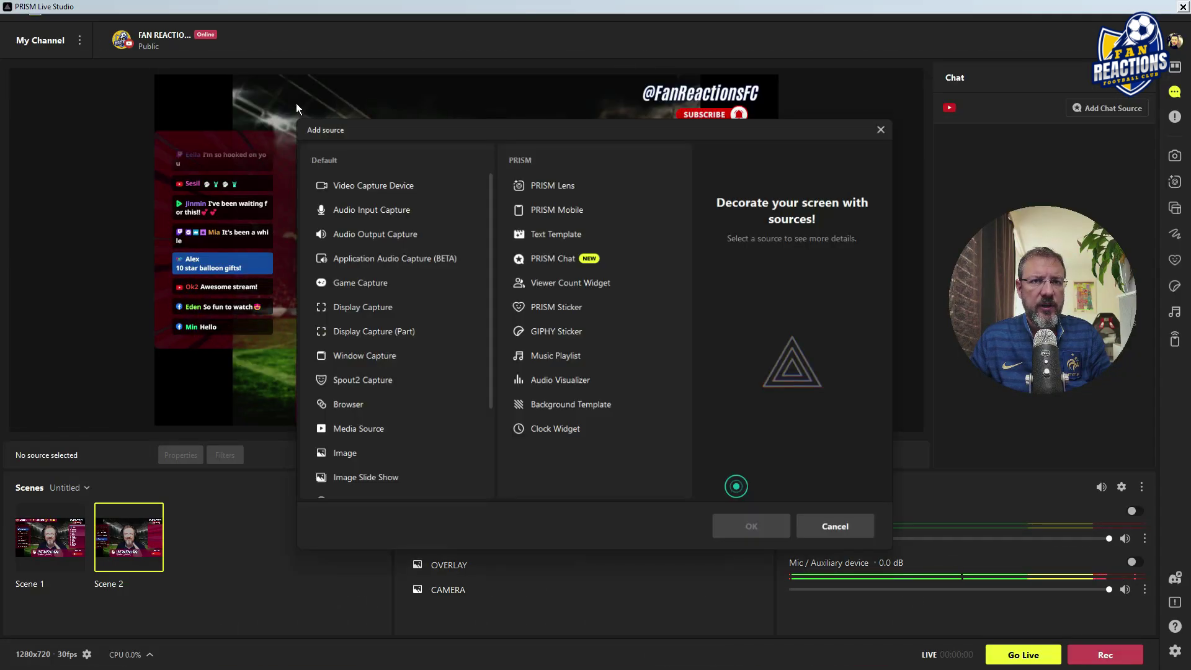
left_click(561, 337)
left_click(756, 531)
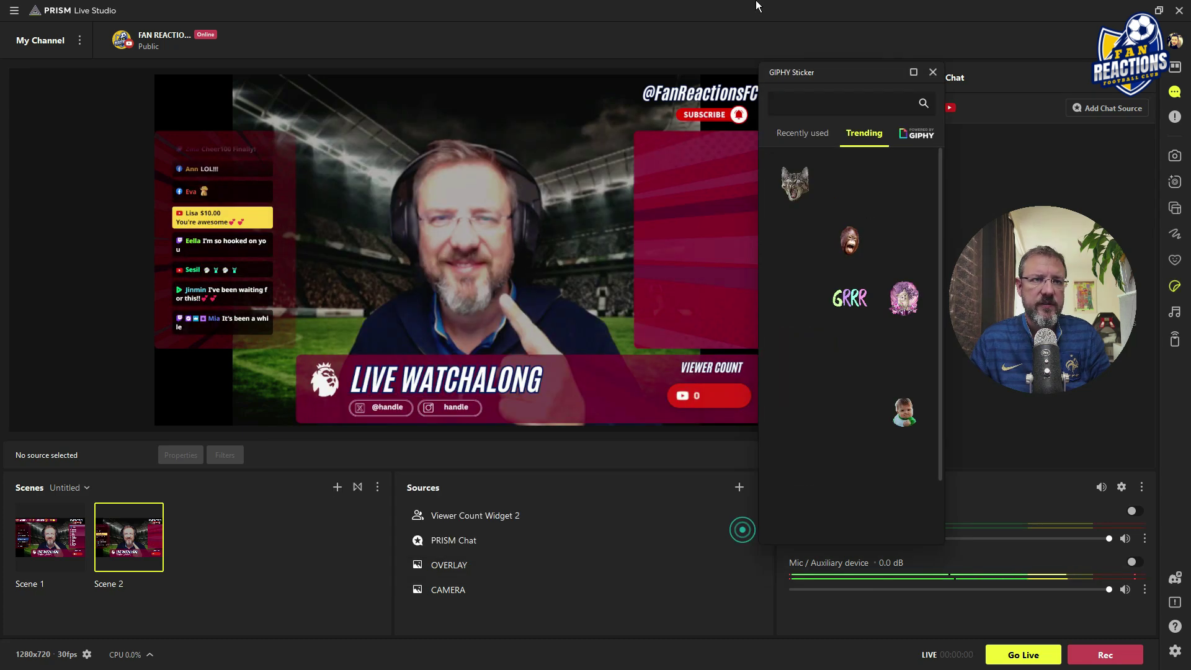
left_click(821, 107)
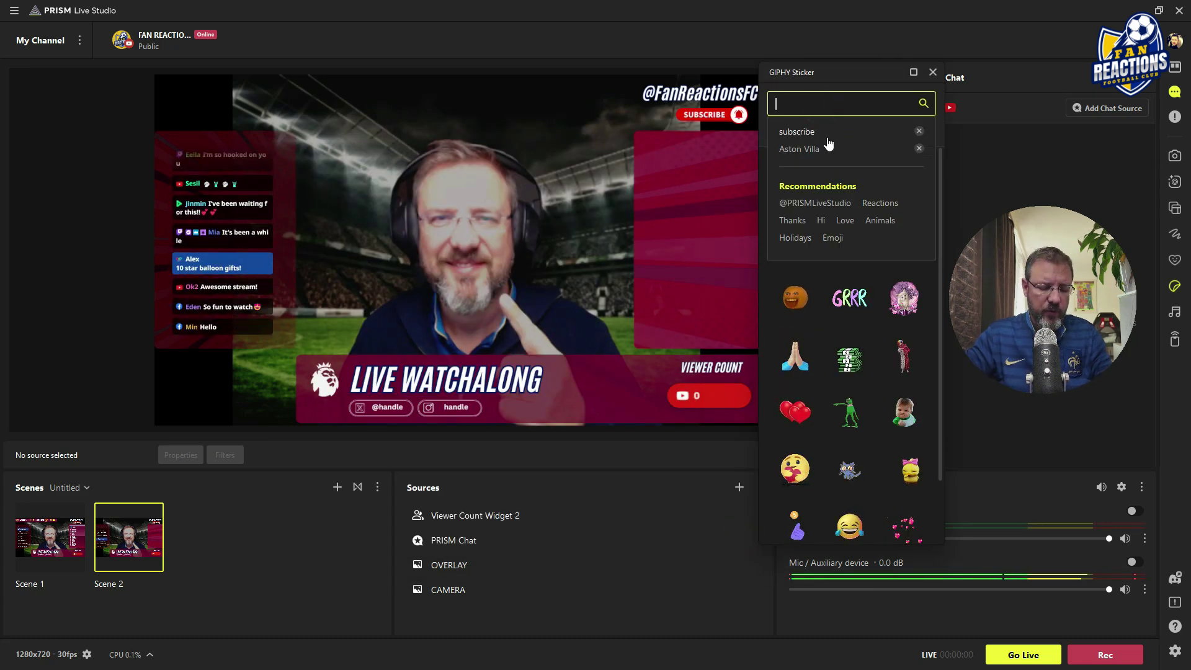
type("sUPCC")
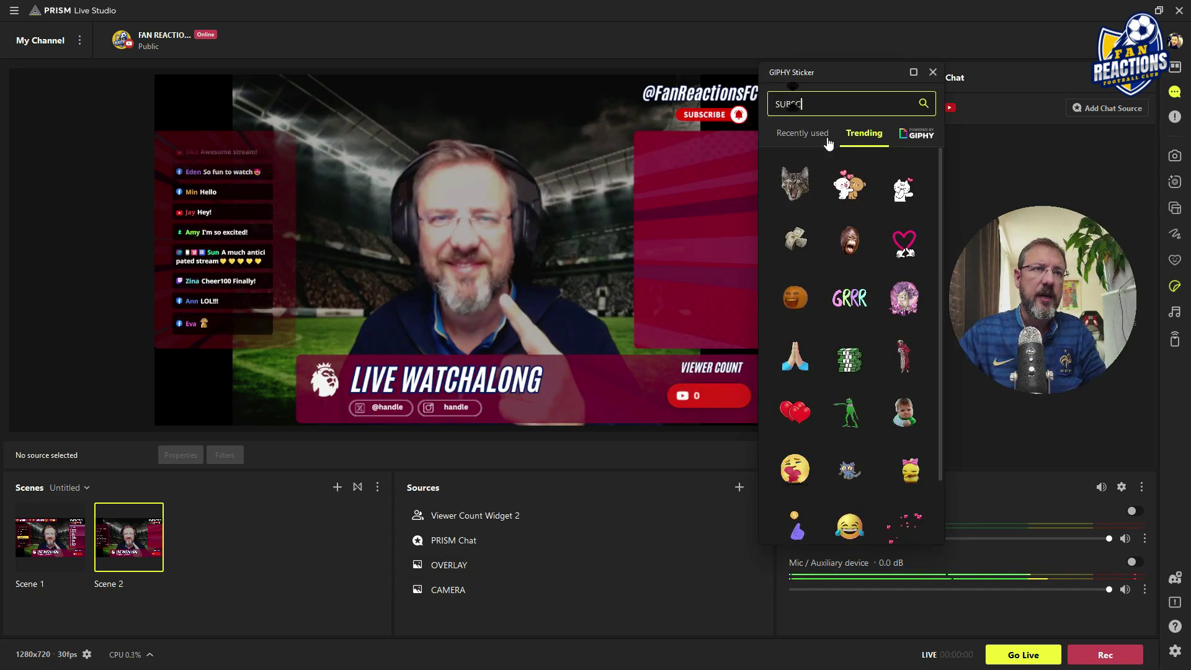
type("RIBE")
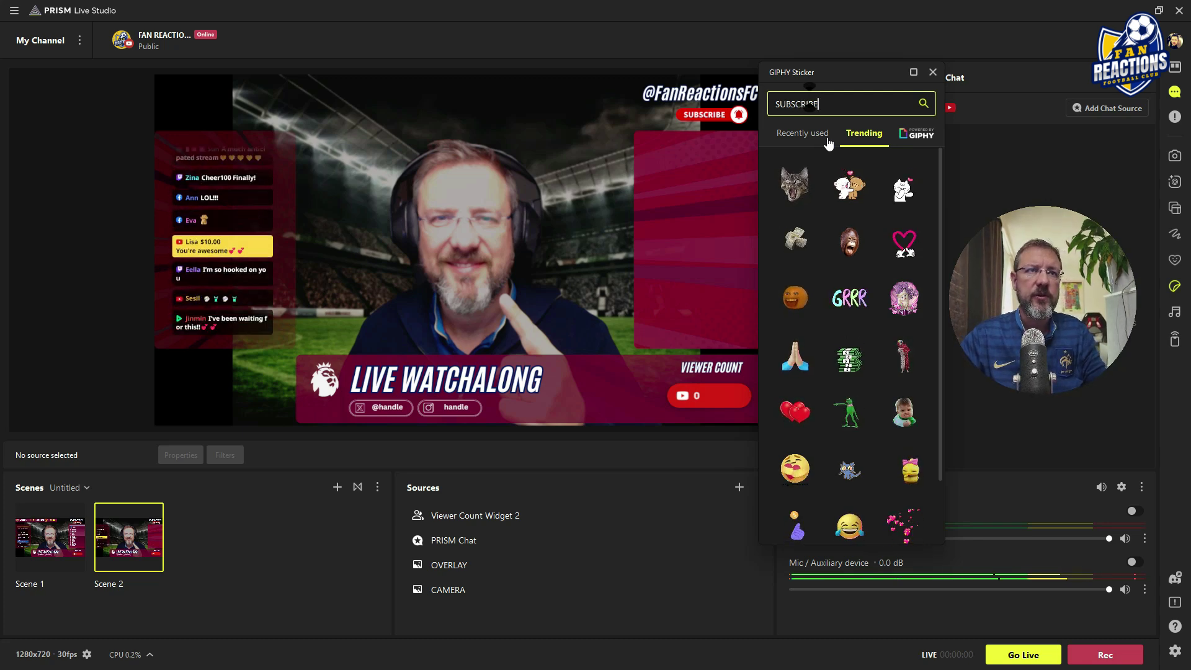
left_click(795, 278)
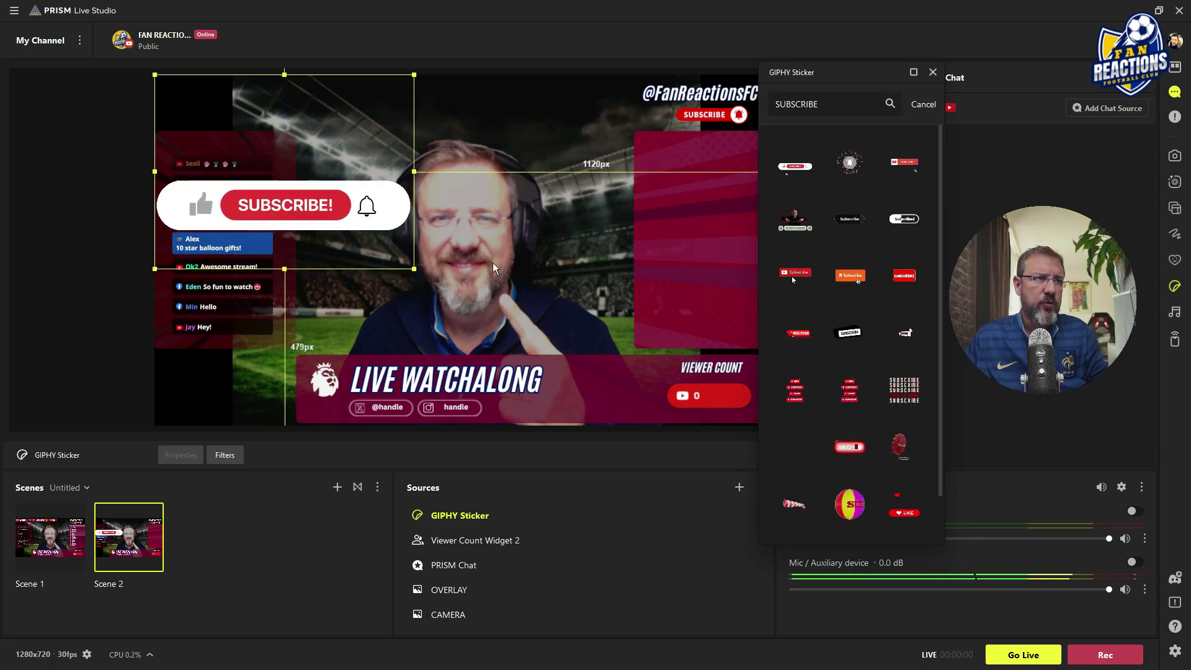
left_click_drag(425, 75, 254, 194)
left_click_drag(215, 228, 723, 121)
left_click(885, 167)
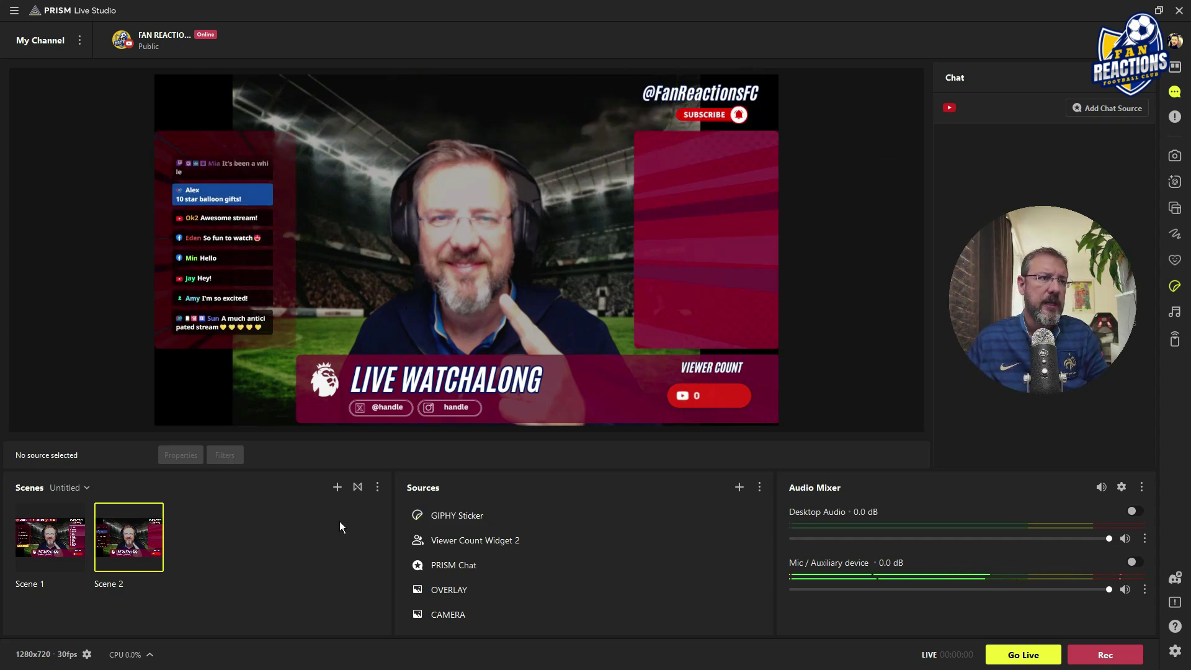
Start a second GIPHY Sticker source and search the stickers for MAN UNITED
left_click(740, 488)
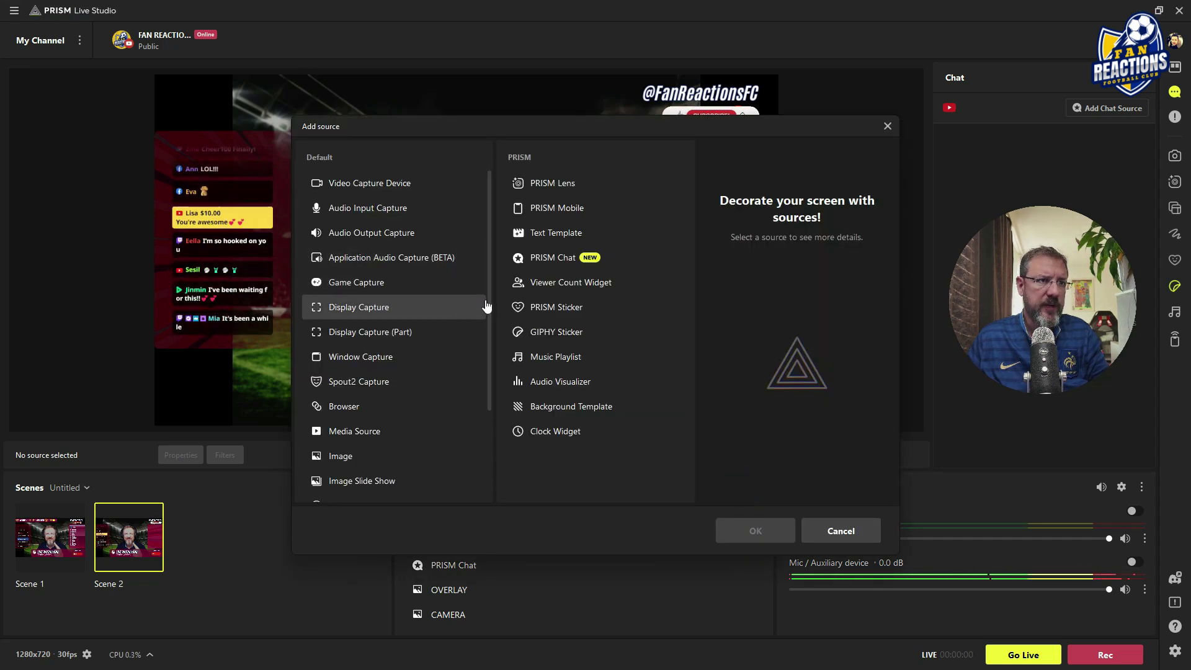
left_click(557, 331)
left_click(755, 530)
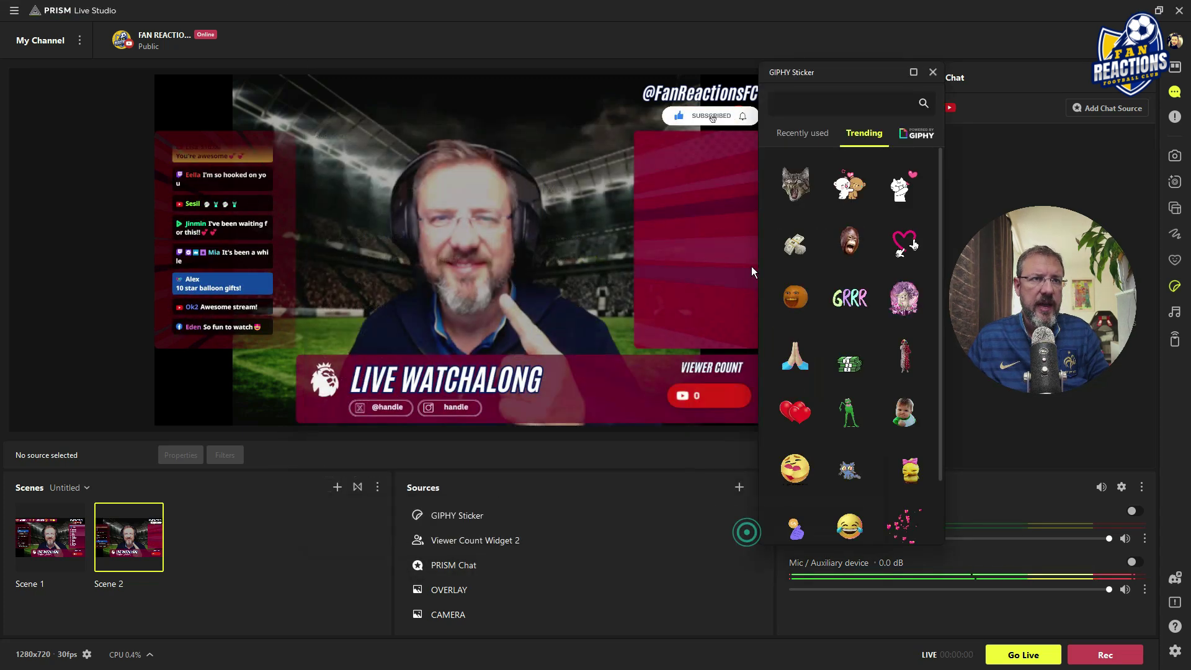
left_click(850, 110)
type("MAN UNITED")
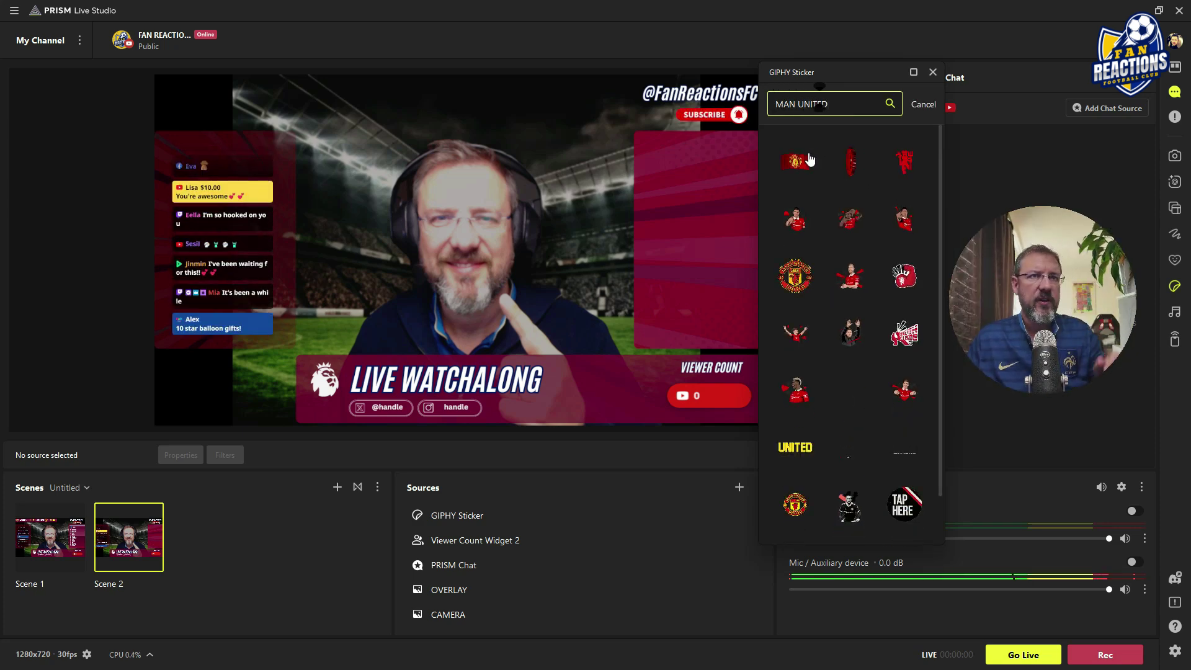
Insert the rotating red Man United crest sticker, shrink it slightly and place it below the chat, about 107 px from the left and 21 px from the bottom
scroll(850, 323, "down", 1)
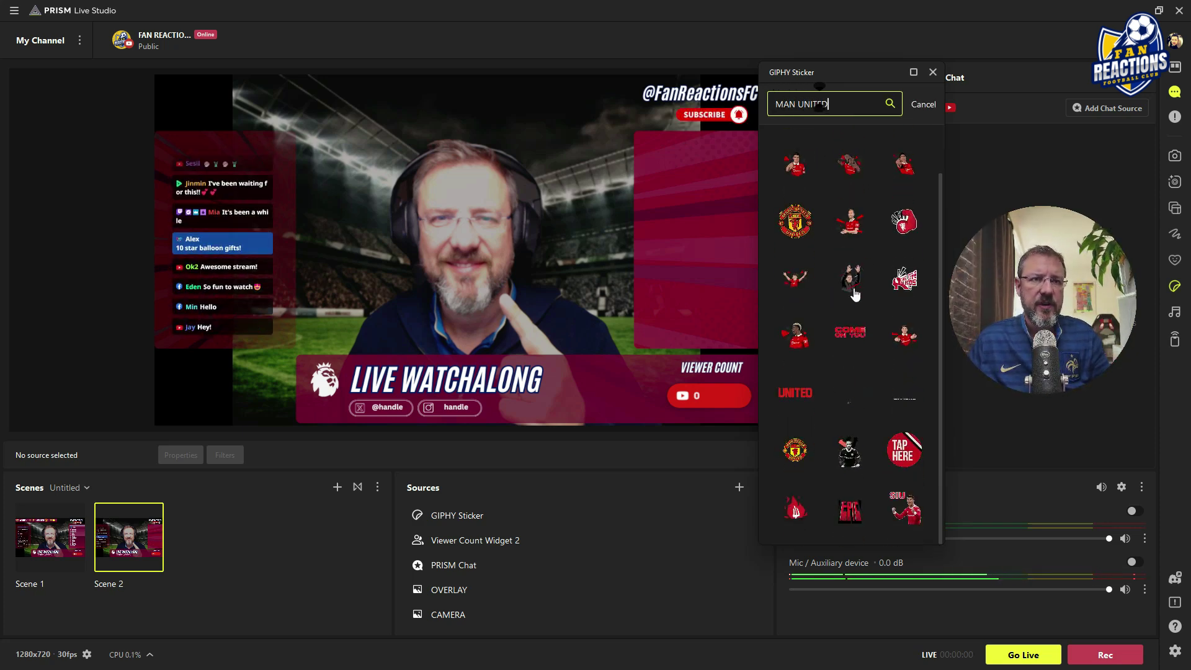
scroll(832, 372, "down", 2)
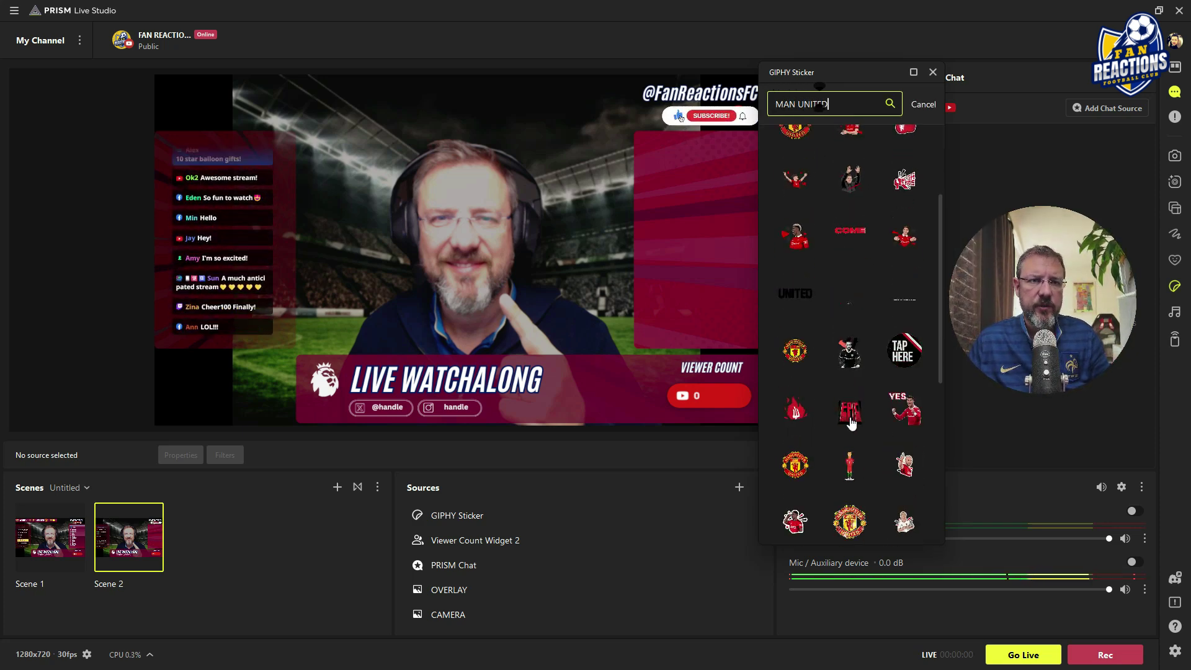
scroll(844, 323, "up", 3)
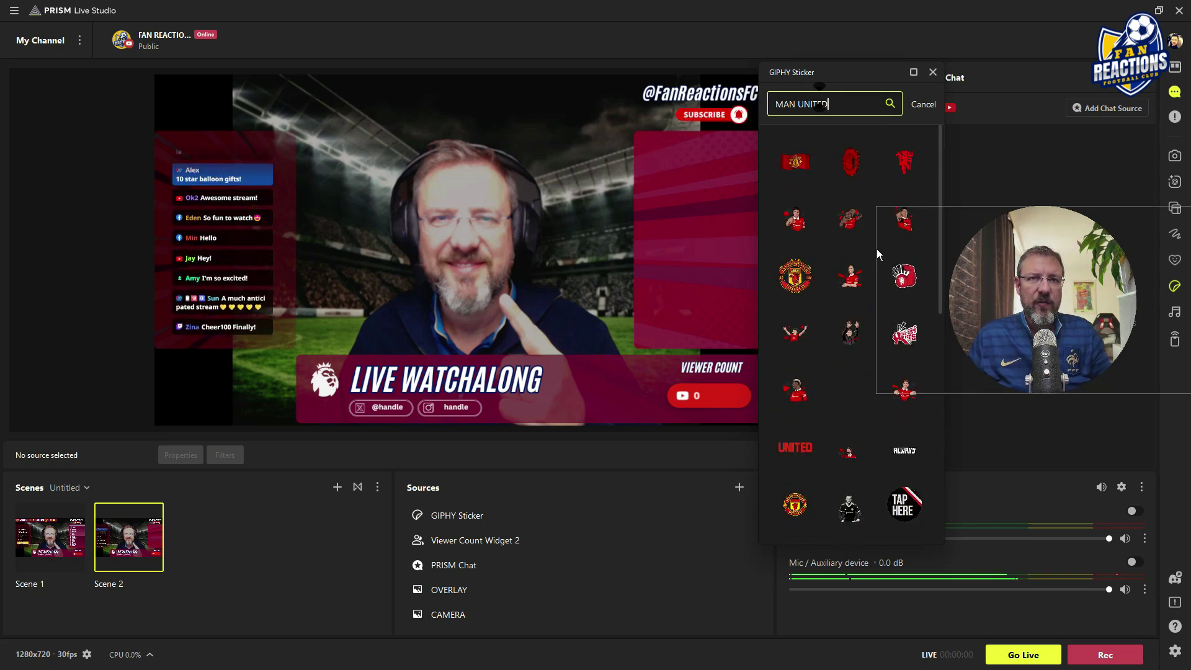
left_click(851, 163)
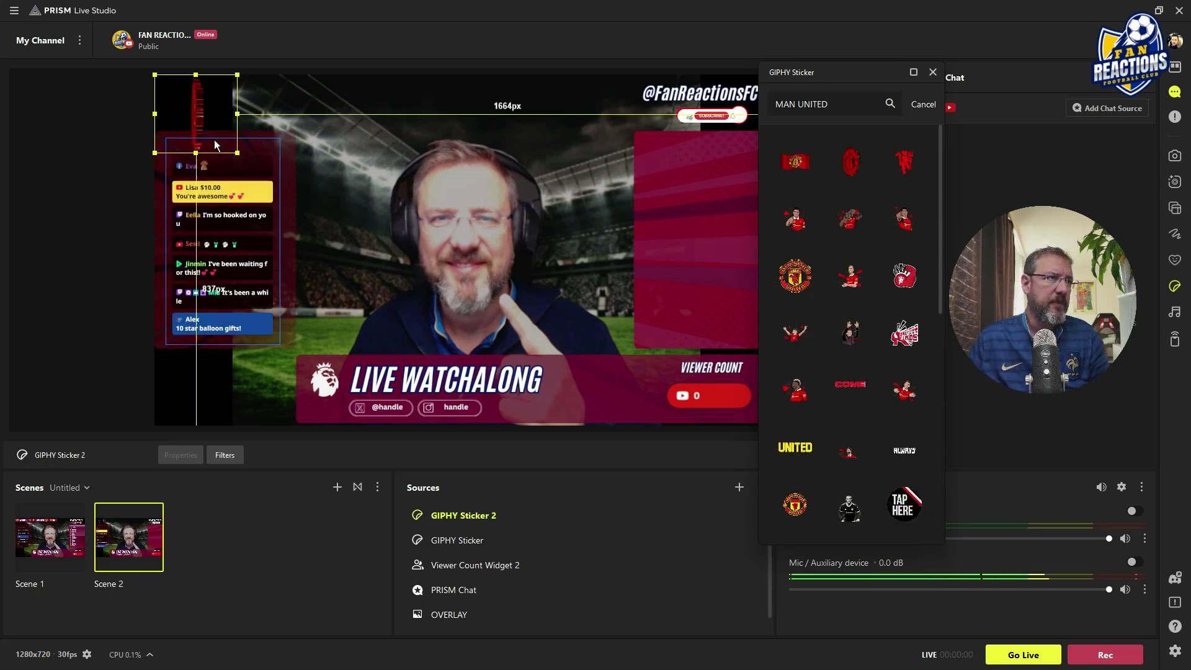
left_click_drag(214, 140, 248, 409)
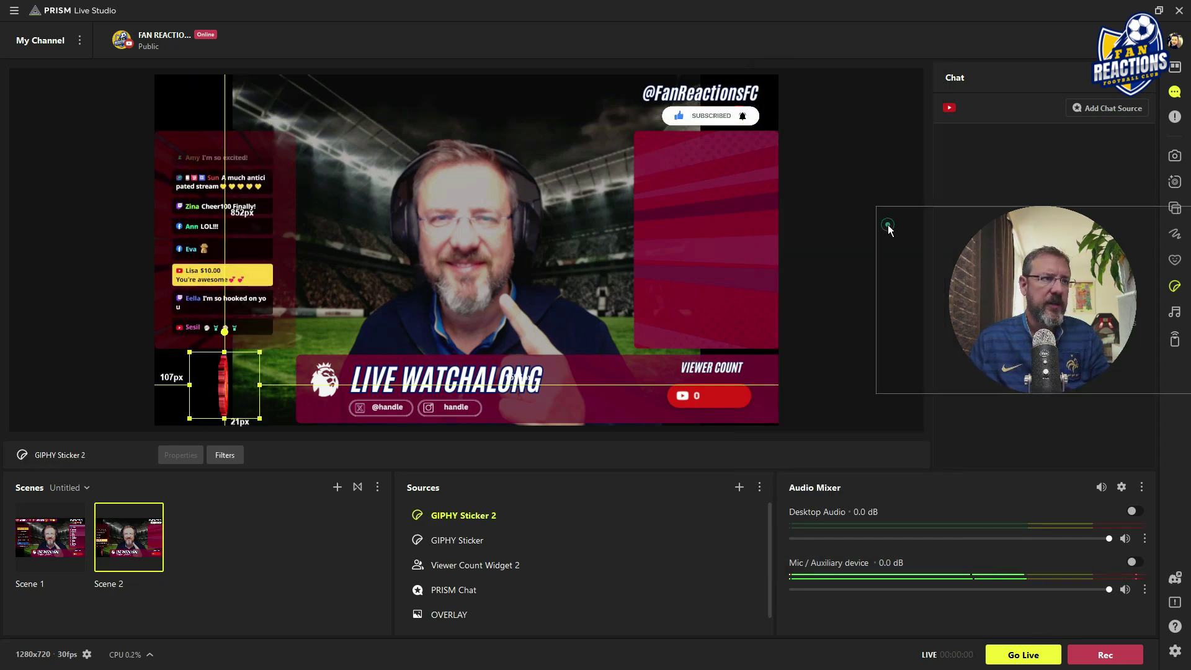
left_click(904, 197)
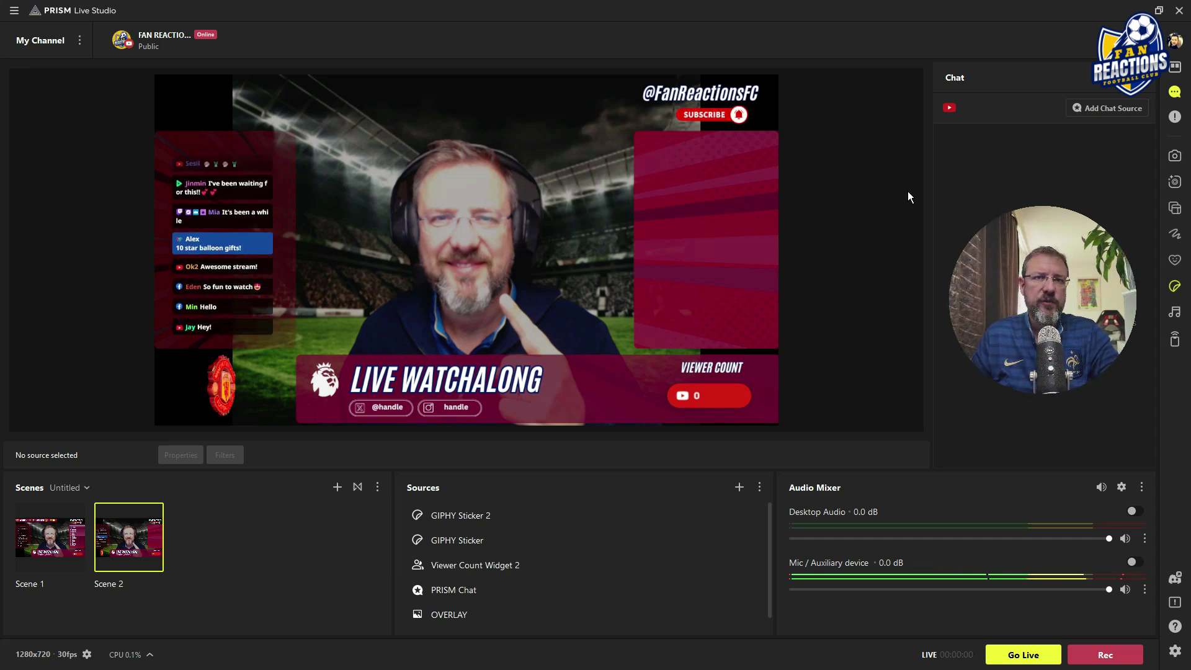
Switch to overlays.uno in the browser and filter the overlay library by the Scoreboard function only
key("alt+Tab")
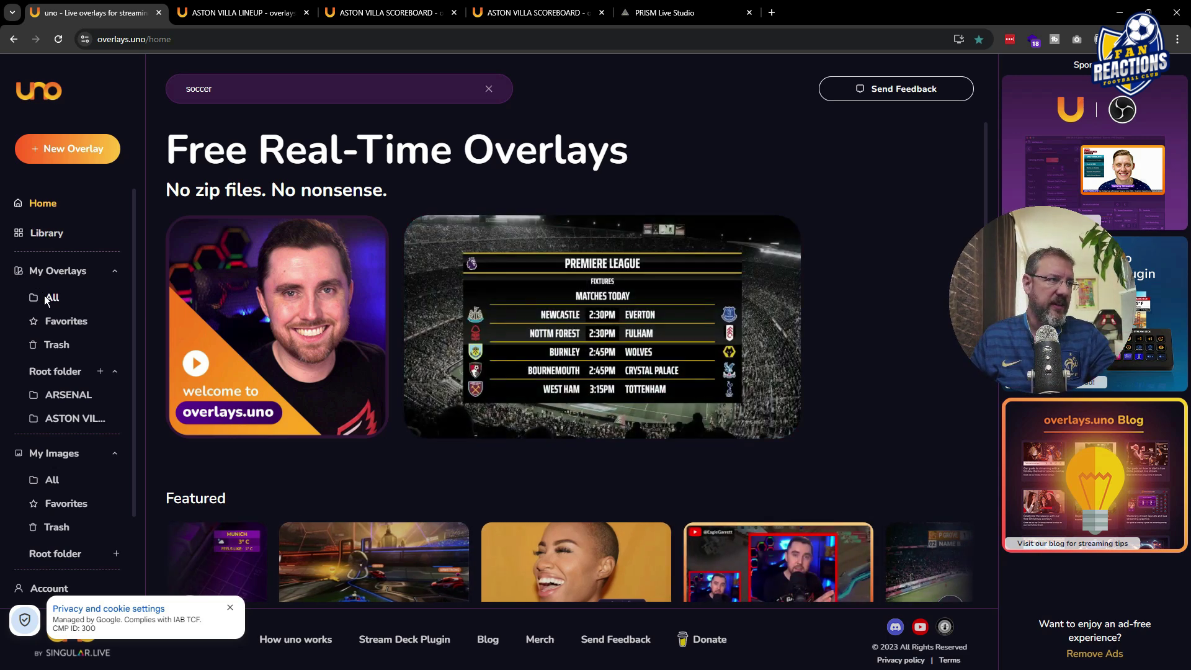
left_click(50, 298)
left_click(45, 234)
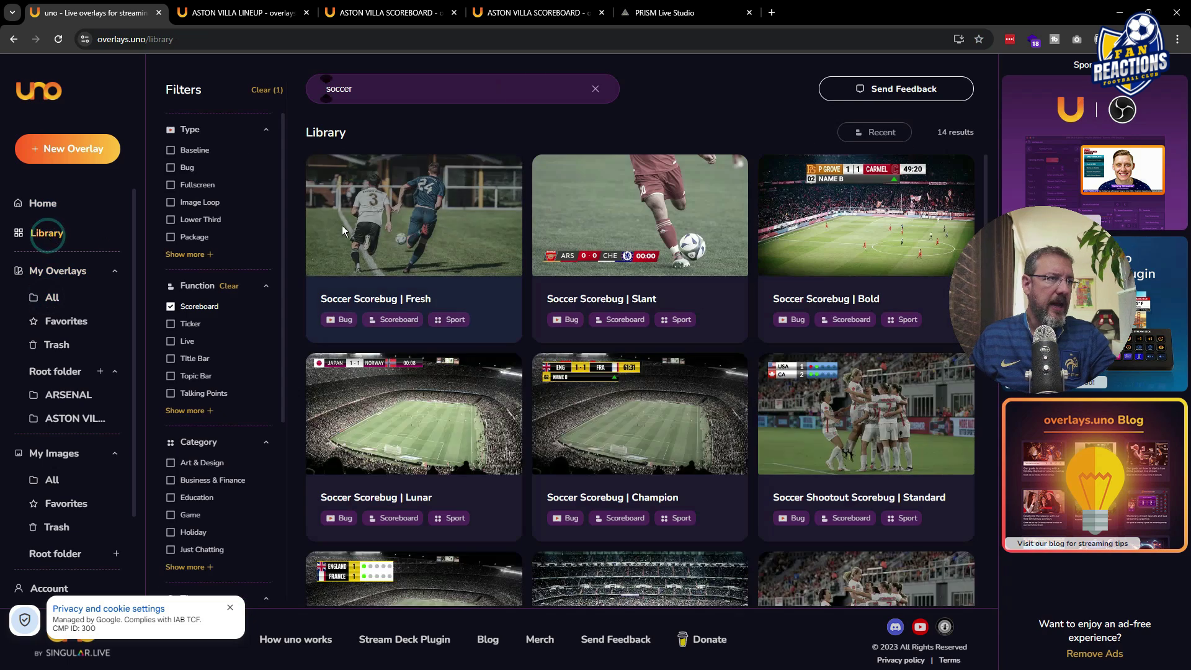
left_click(229, 286)
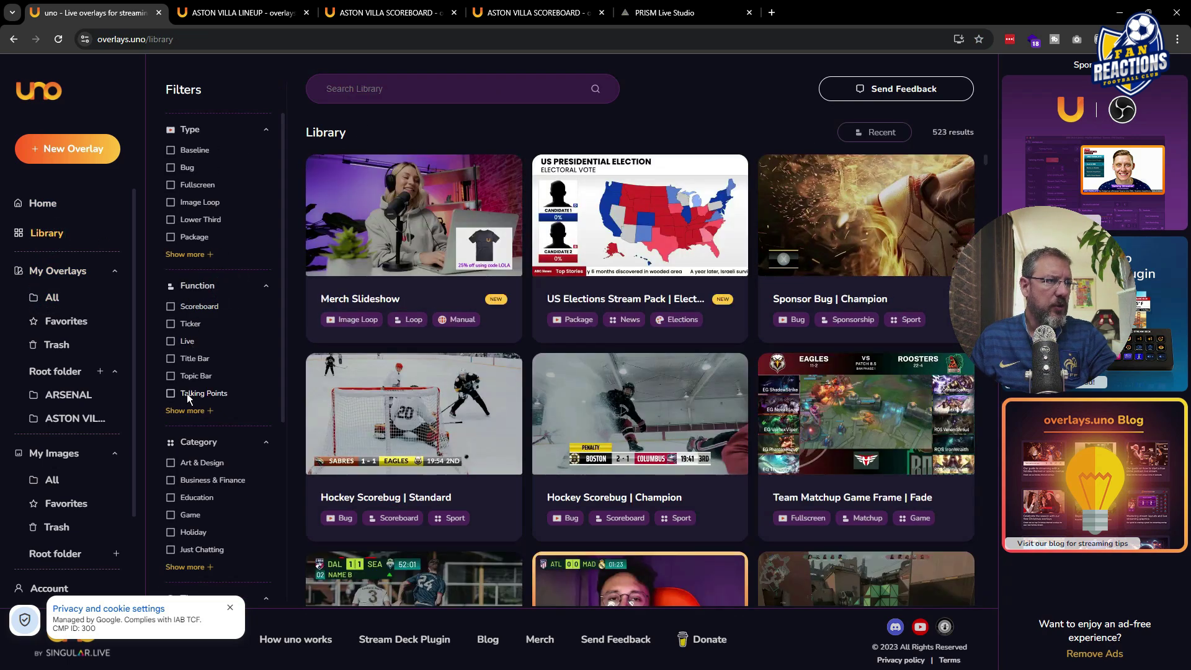
left_click(186, 411)
left_click(192, 307)
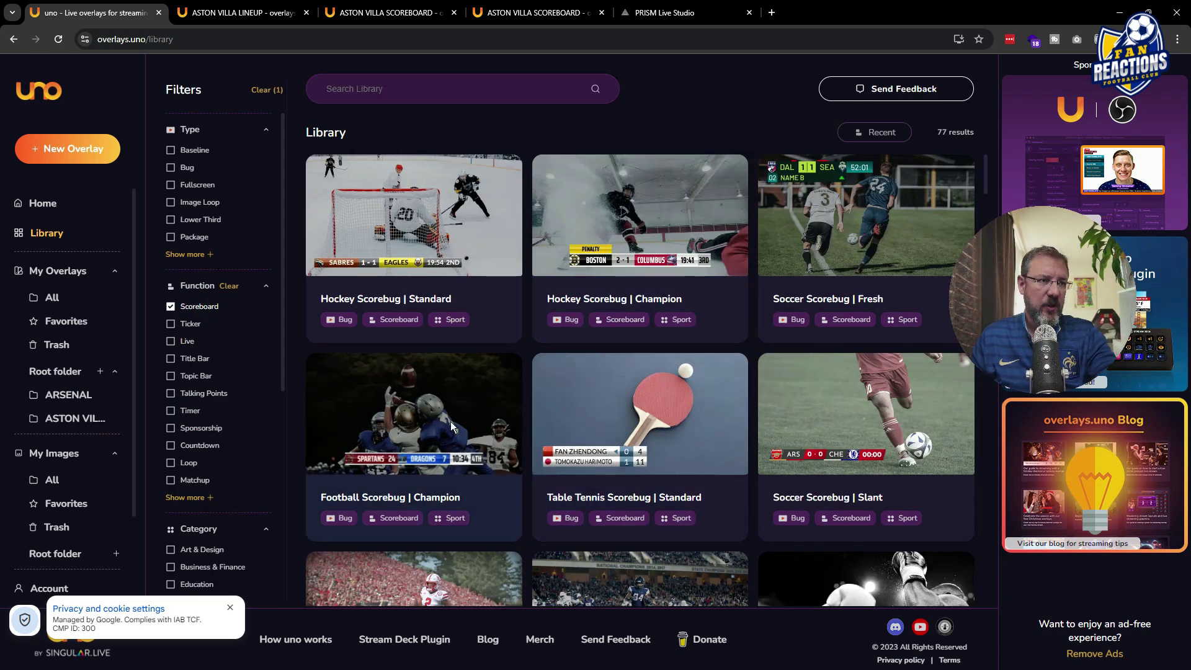
Search the scoreboard overlays for SOCCER and look through the available designs
left_click(433, 94)
type("SOCCER")
scroll(614, 278, "down", 5)
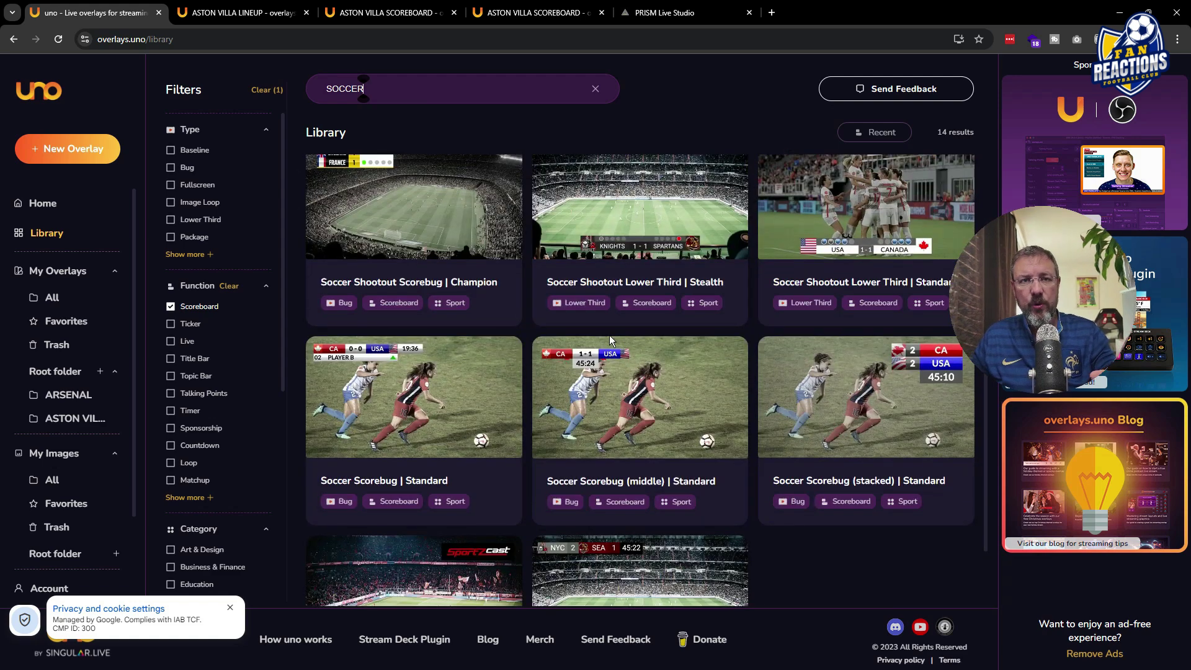
scroll(596, 310, "up", 5)
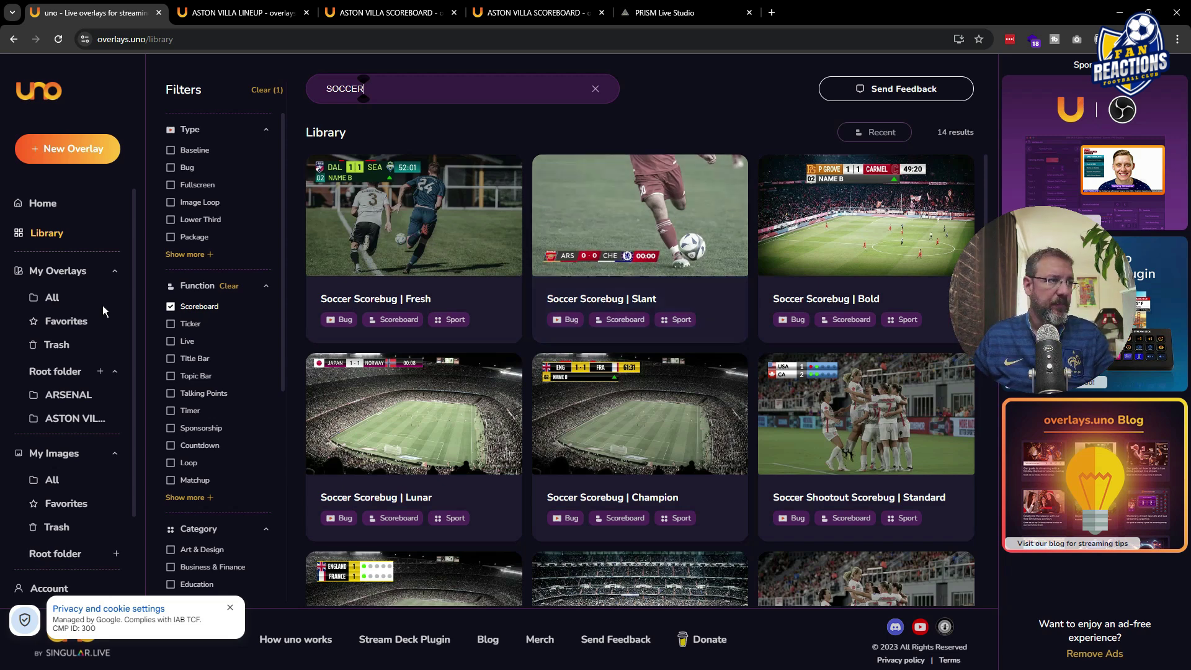
Open the ASTON VILLA SCOREBOARD overlay from the ASTON VILLA folder and review its color, position and size properties
left_click(62, 419)
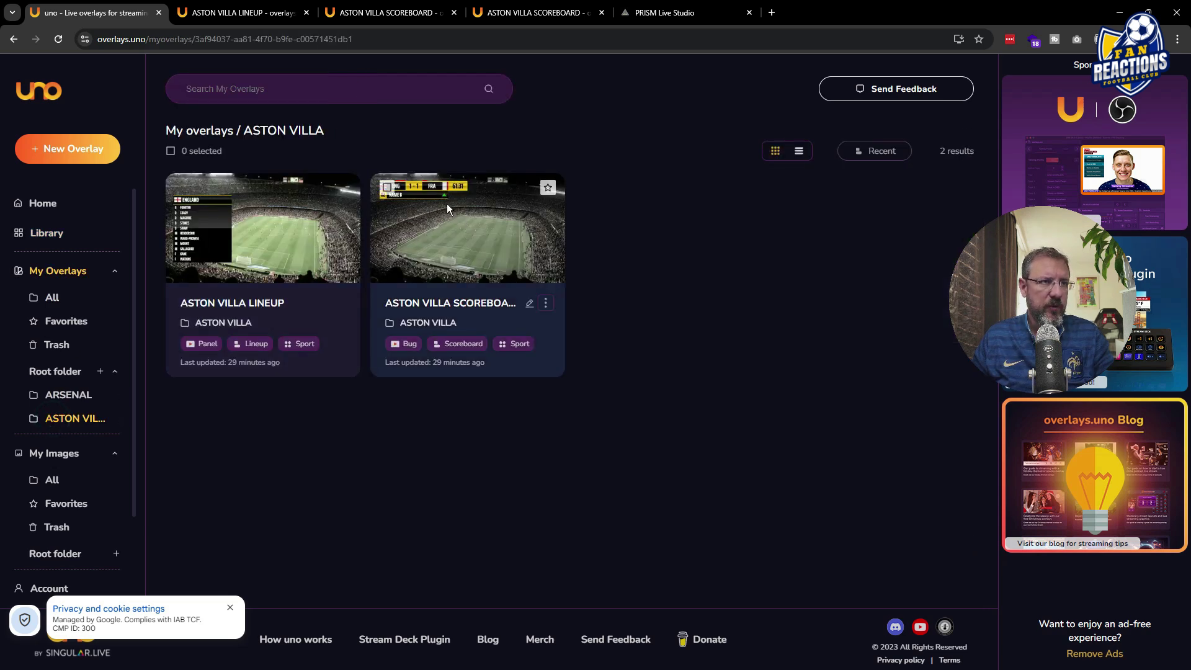
left_click(500, 245)
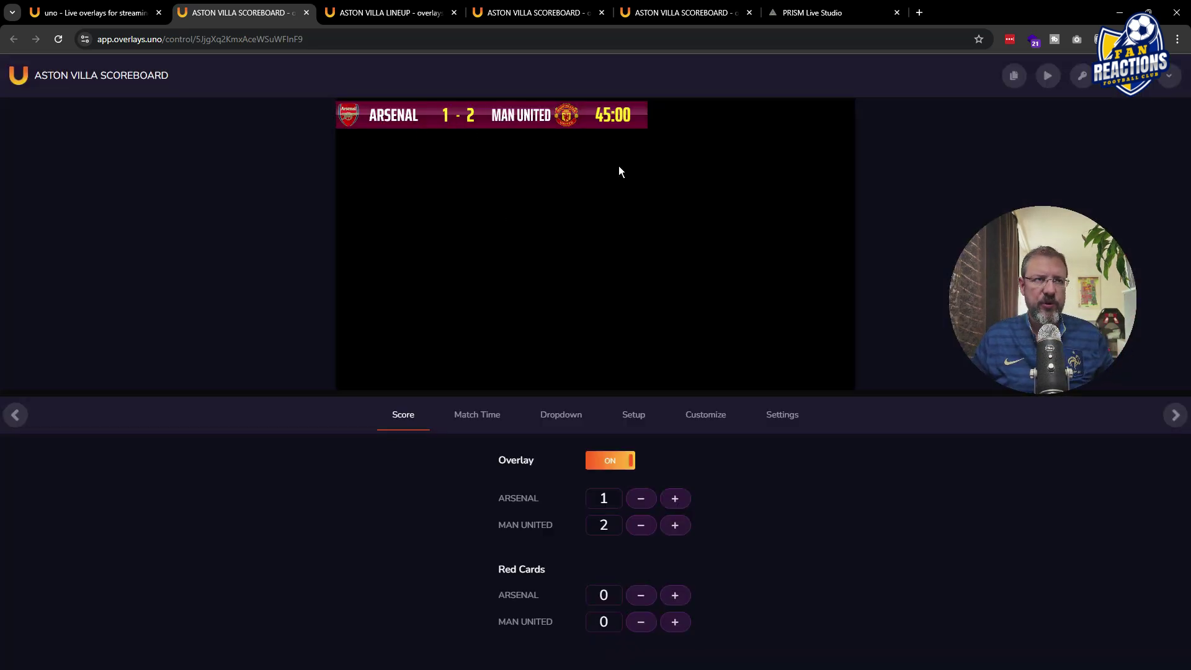
left_click(792, 426)
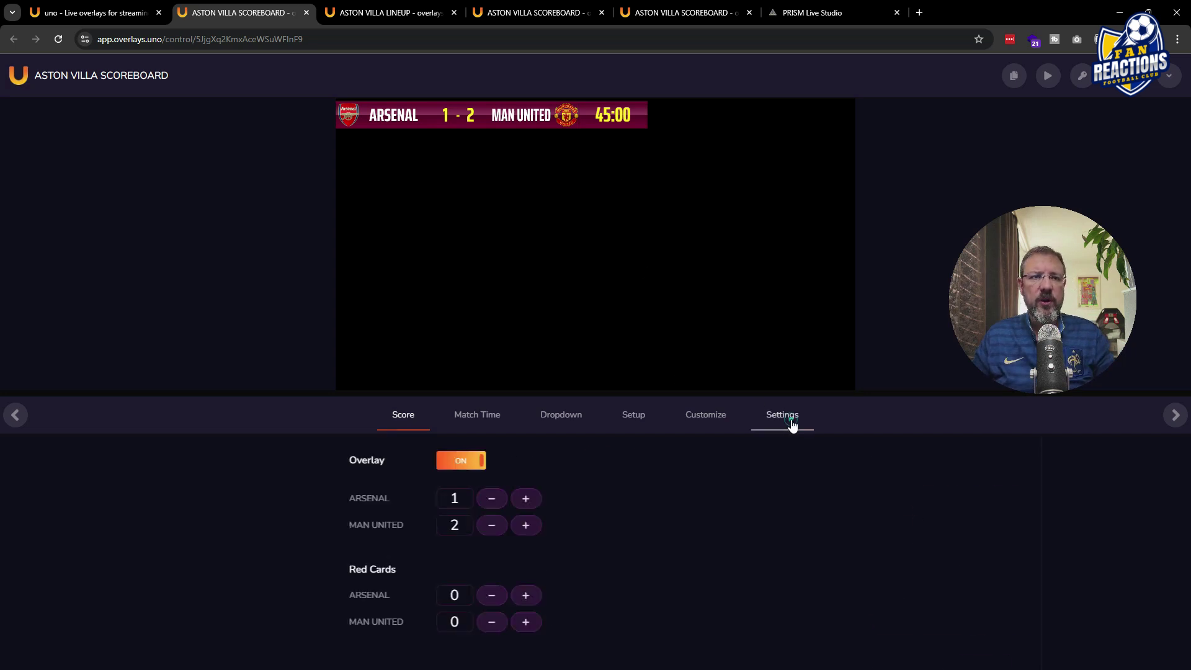
left_click(731, 418)
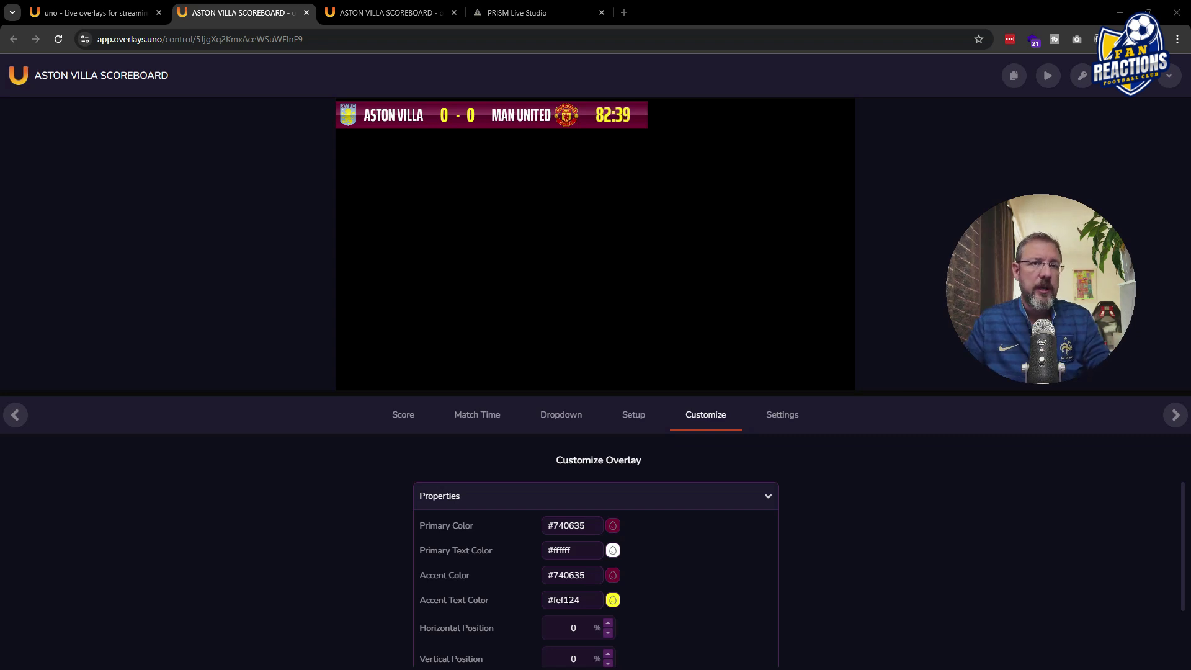
scroll(625, 590, "down", 2)
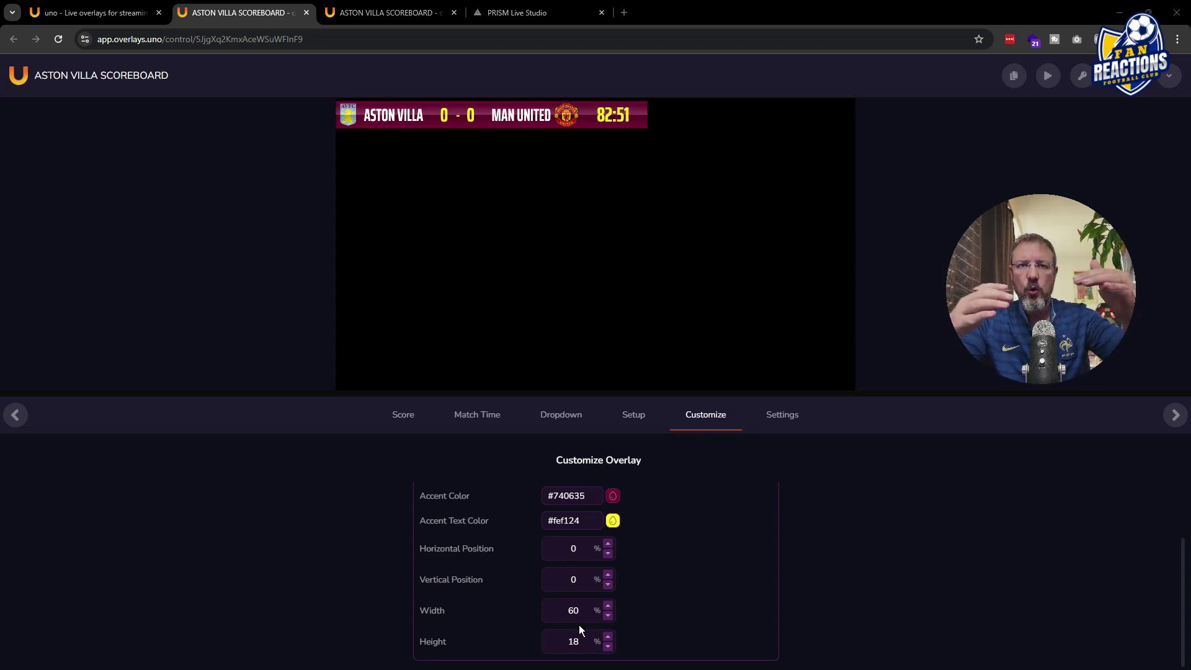
Review the scoreboard's team names, logos and period duration, and browse the club crests available for the home team's logo
left_click(639, 415)
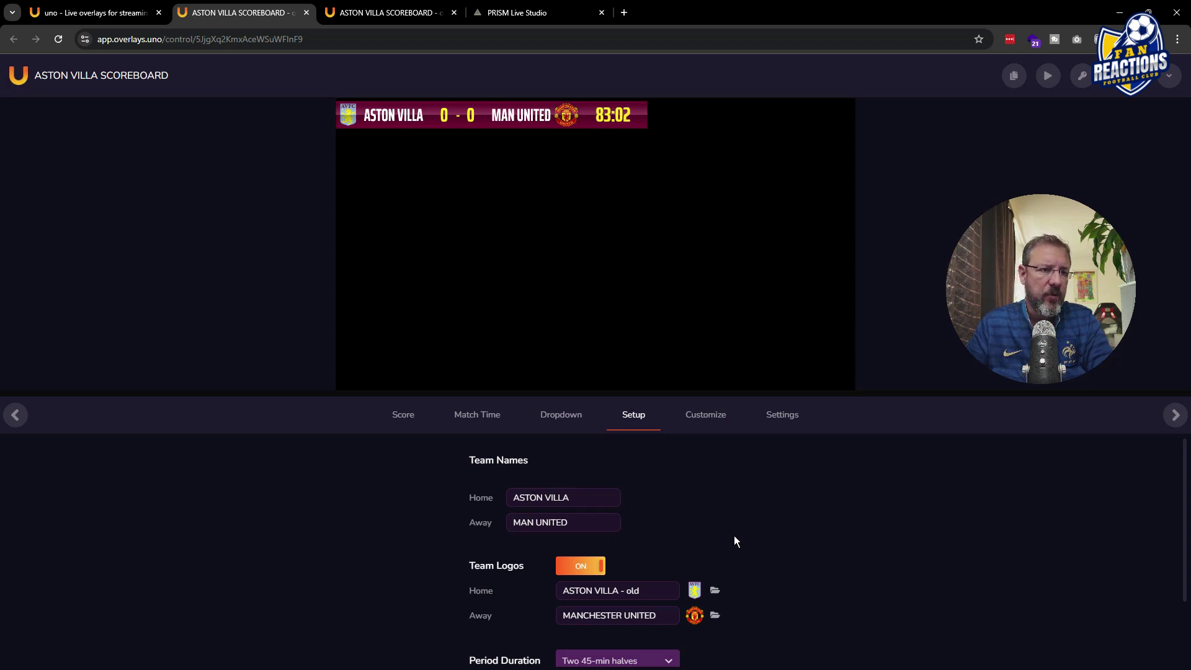
scroll(734, 541, "down", 1)
mouse_move(695, 552)
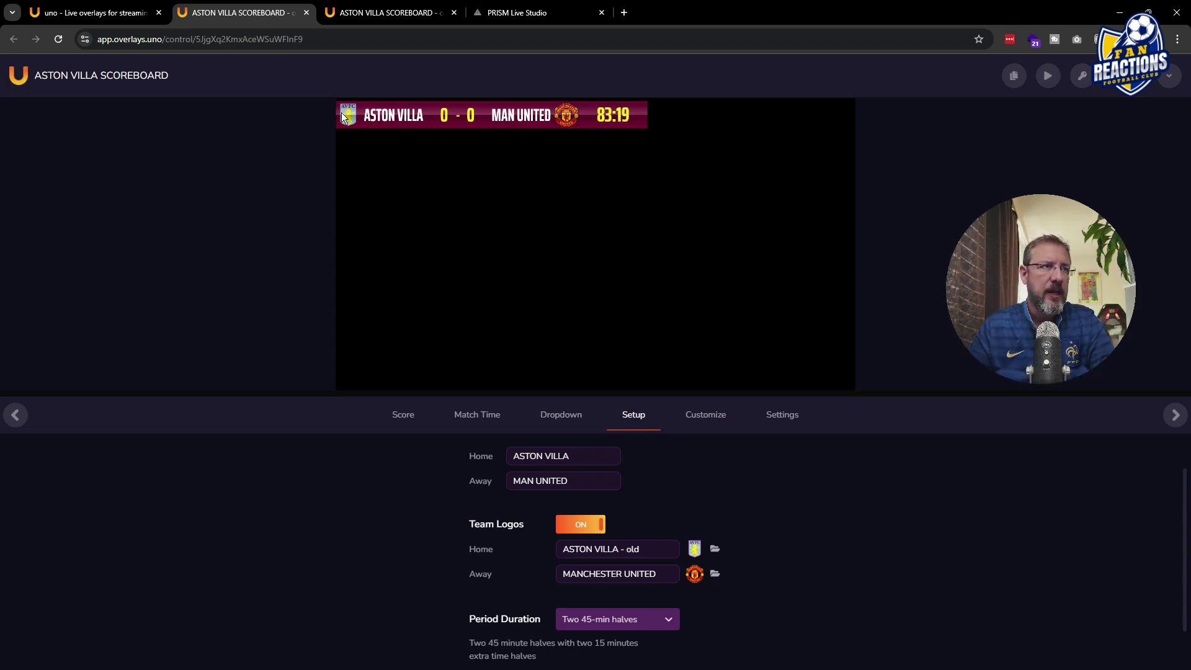
left_click(714, 549)
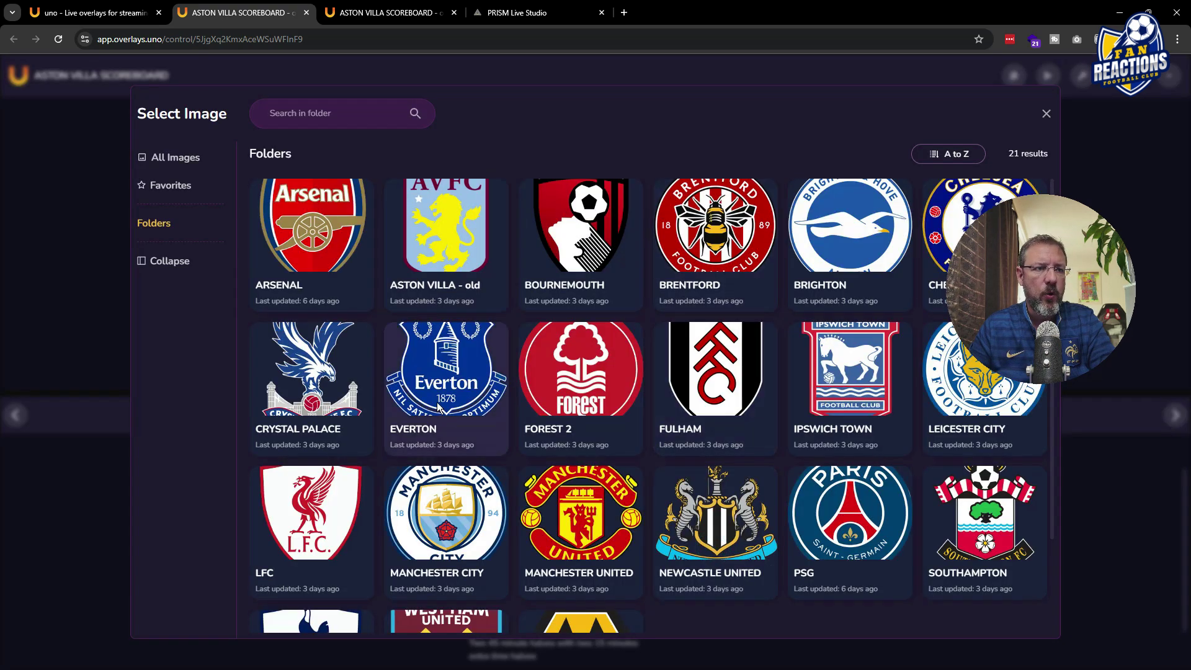
scroll(477, 482, "down", 3)
scroll(508, 464, "up", 3)
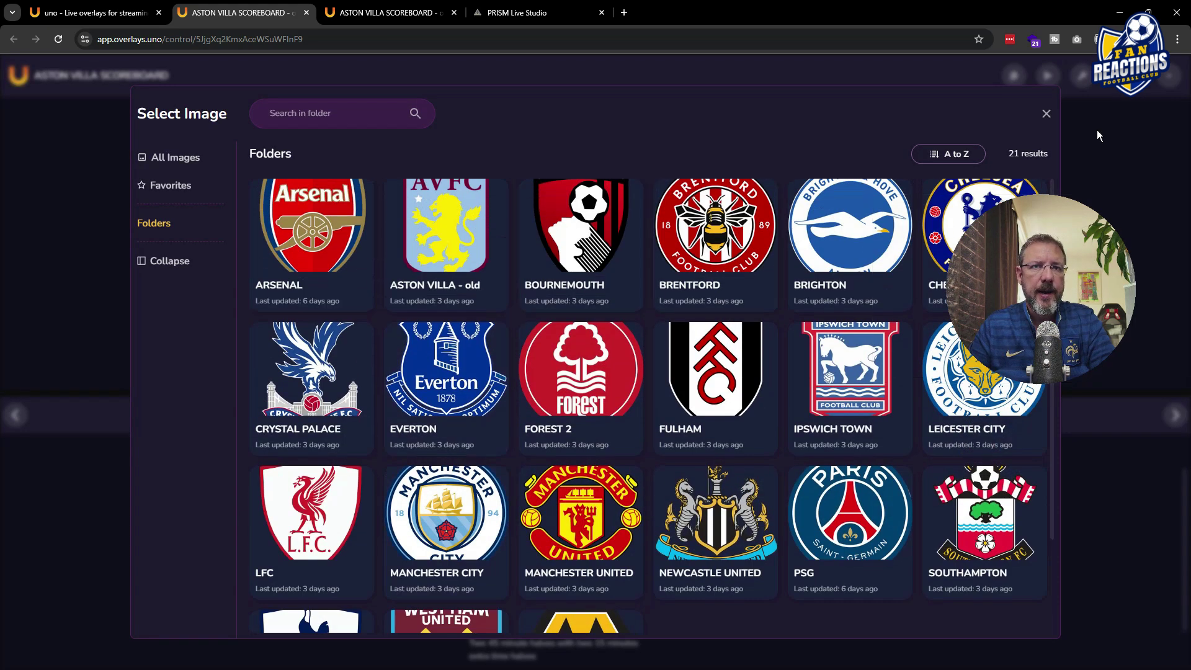
left_click(1046, 115)
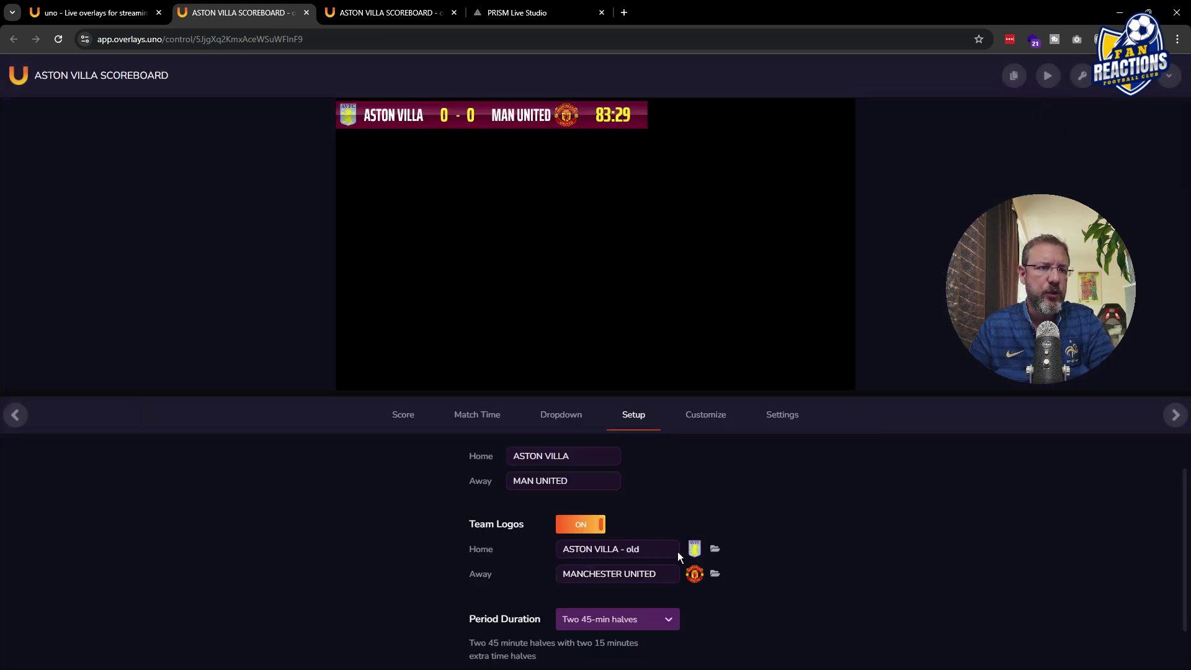
Set the scoreboard's home logo to the ARSENAL crest and the home team name to ARSENAL
left_click(715, 550)
left_click(294, 214)
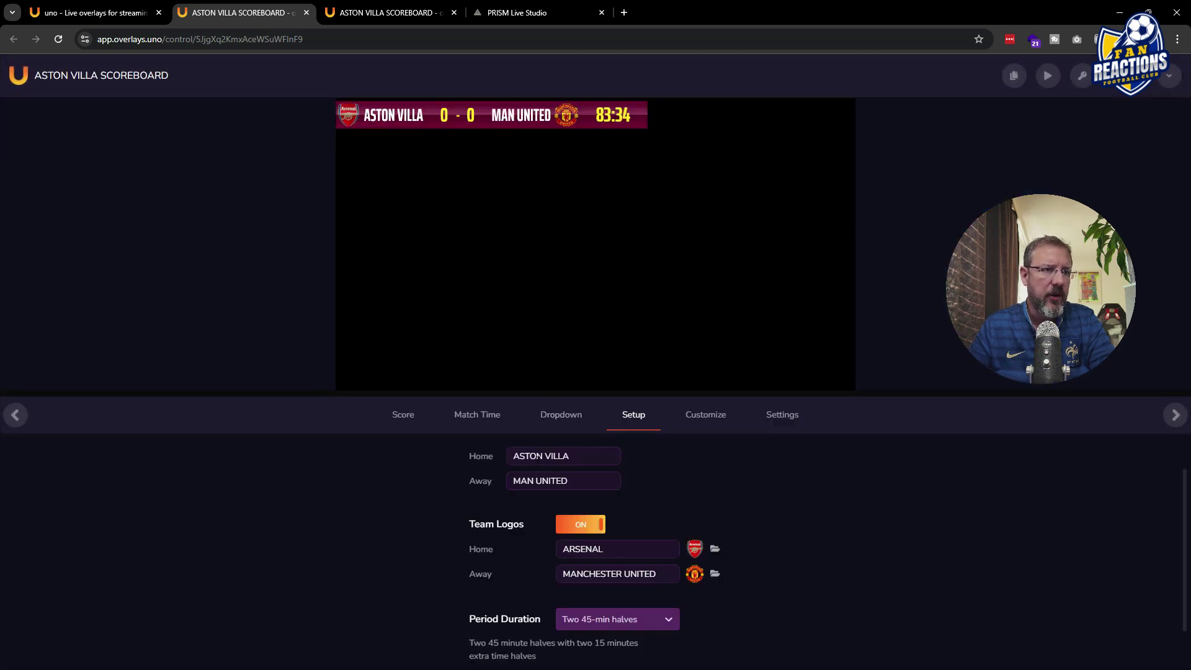
triple_click(538, 457)
type("ARSEN")
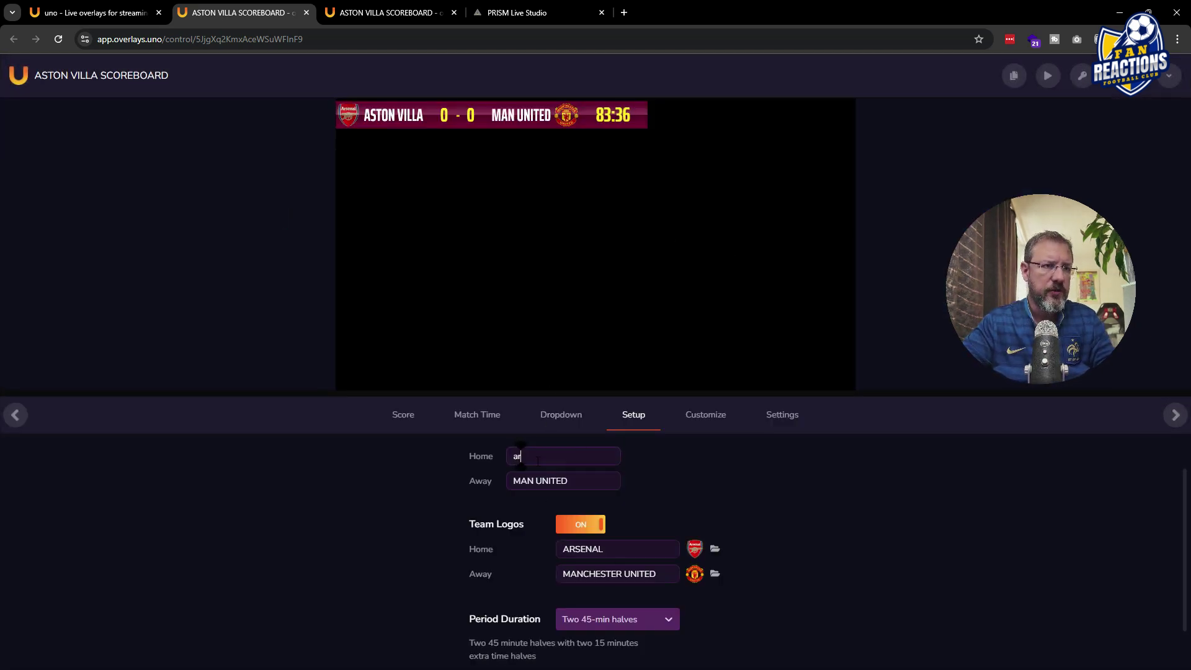
type("AL")
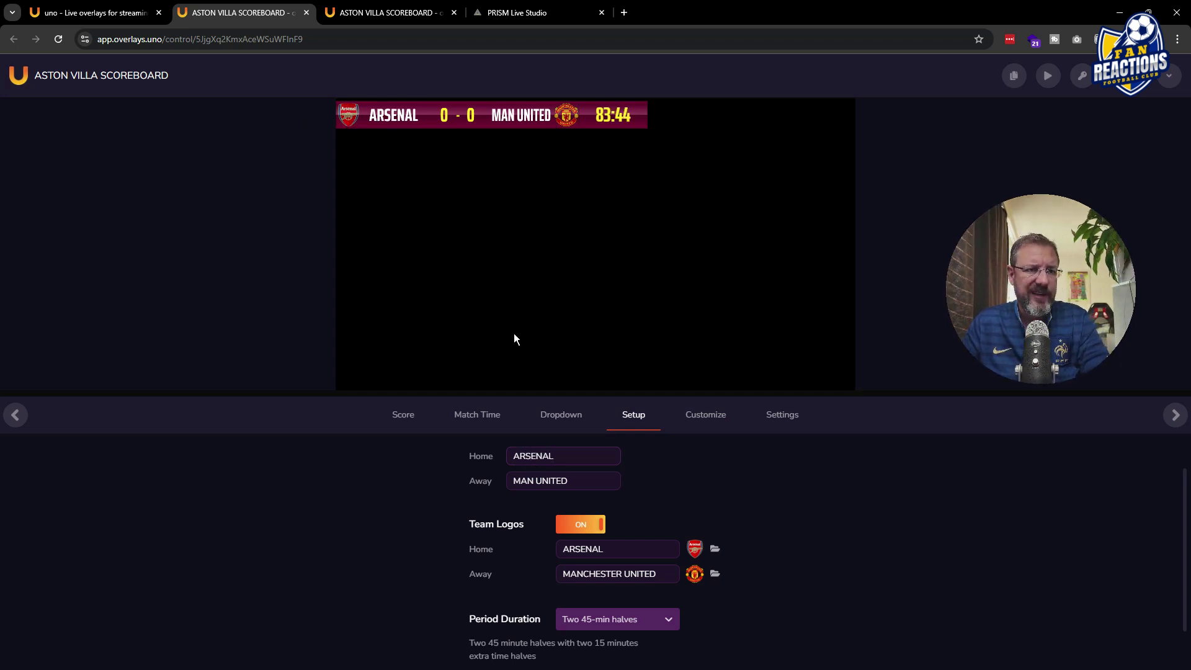
Show the scoreboard dropdown, try the Substitutes, Red Card, Yellow Card and Goal types, and hide it again
left_click(562, 414)
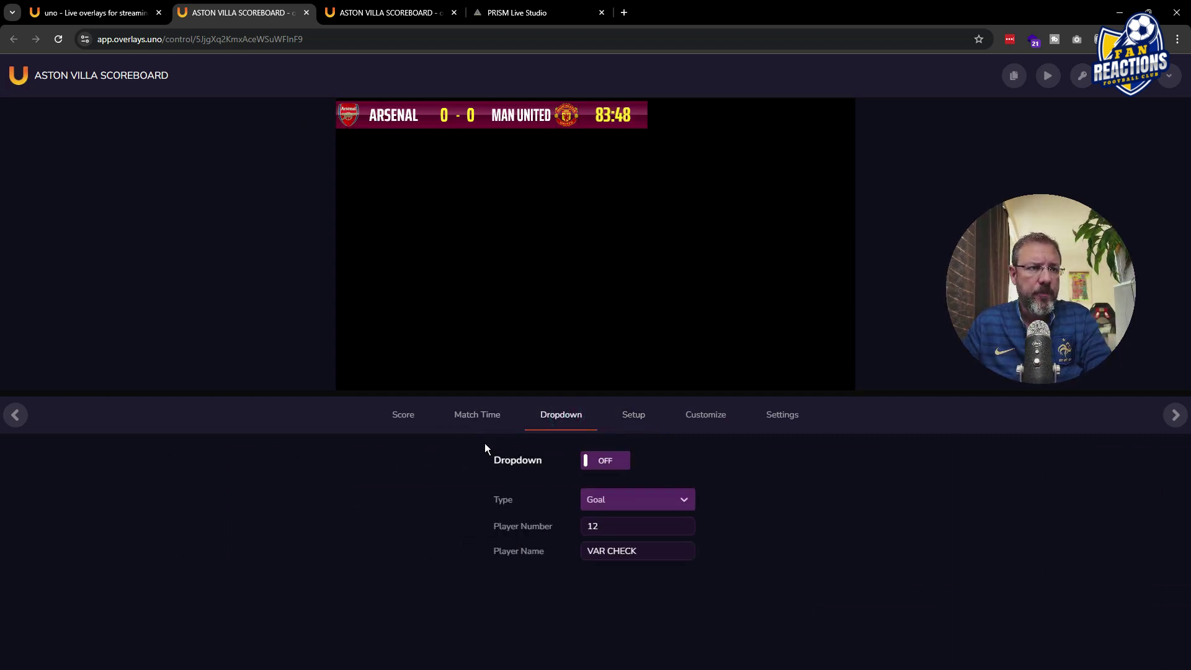
left_click(619, 467)
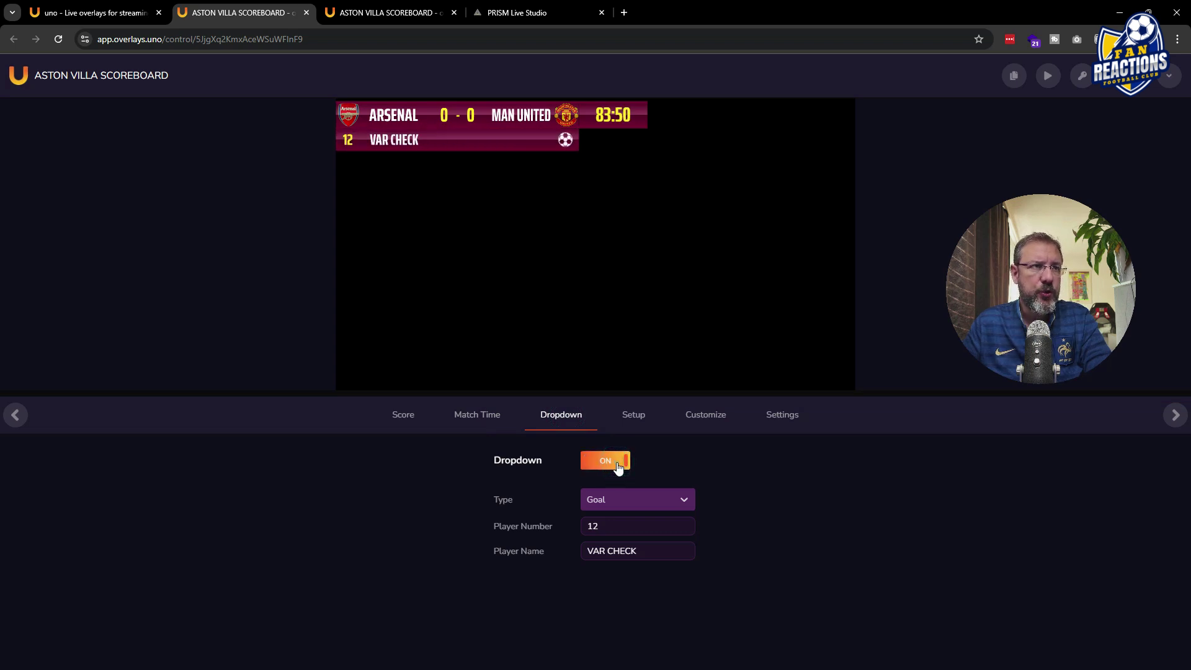
left_click(616, 515)
left_click(611, 546)
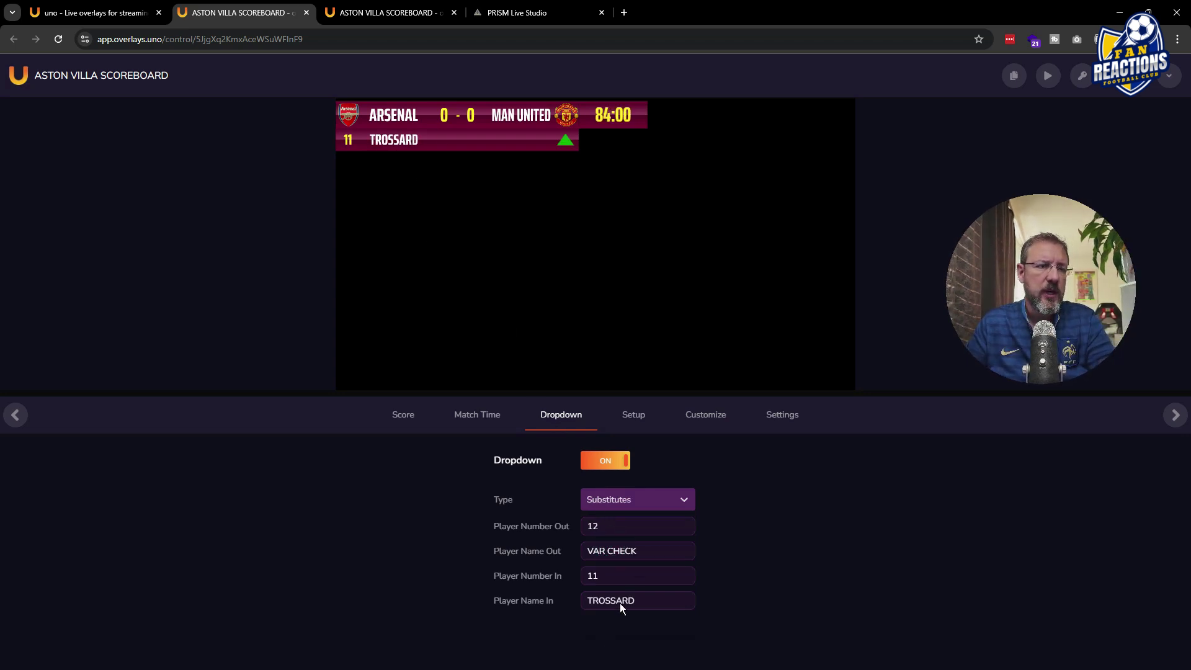
left_click(627, 501)
left_click(612, 575)
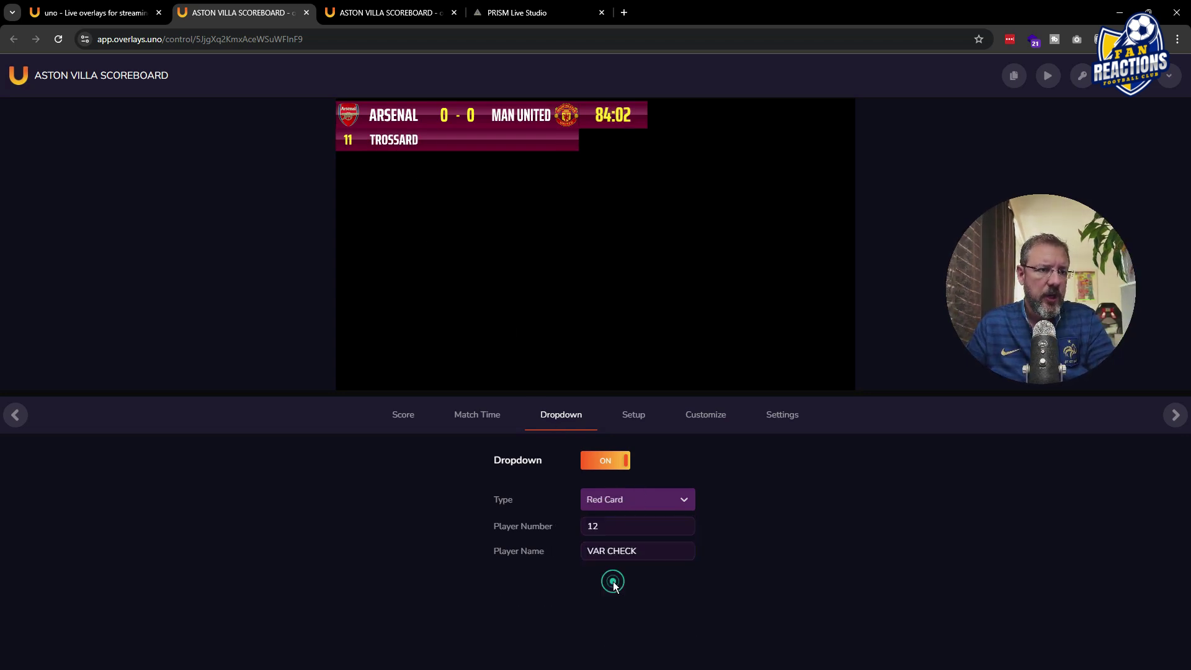
left_click(620, 500)
left_click(613, 594)
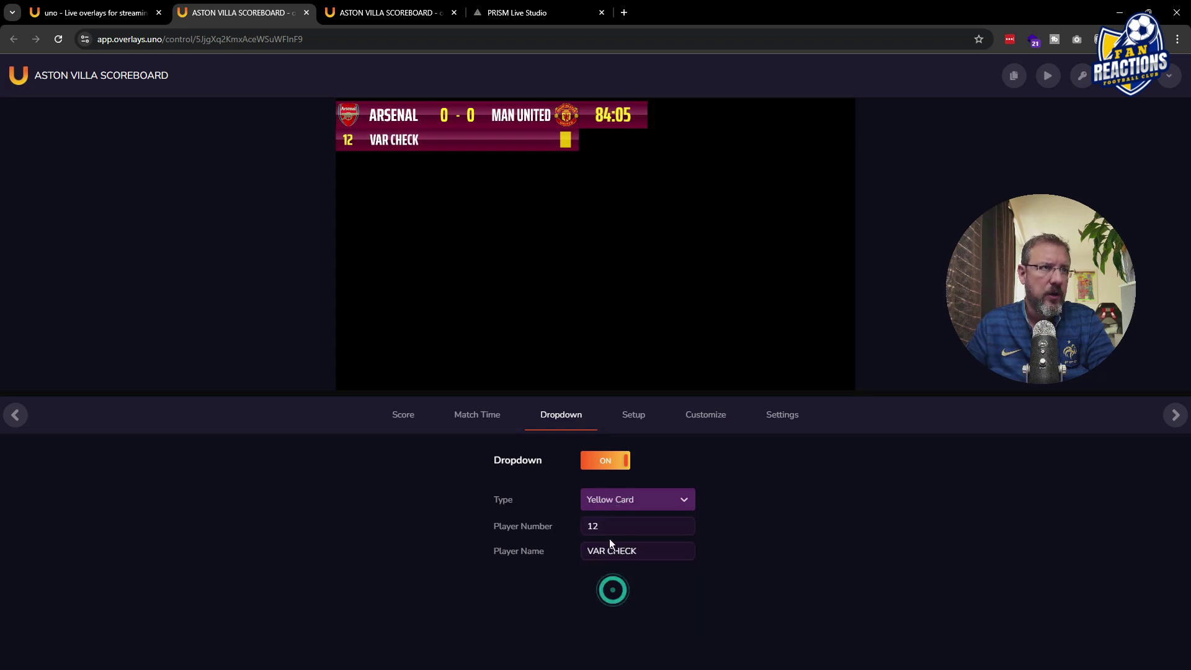
left_click(620, 497)
left_click(605, 617)
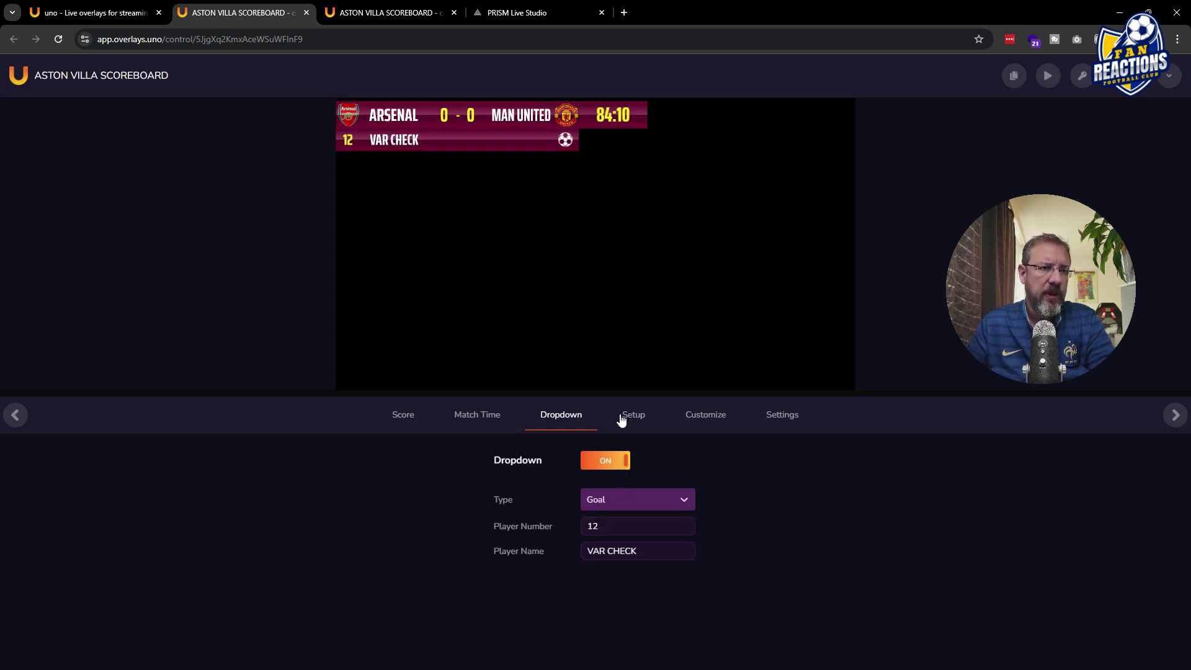
left_click(601, 469)
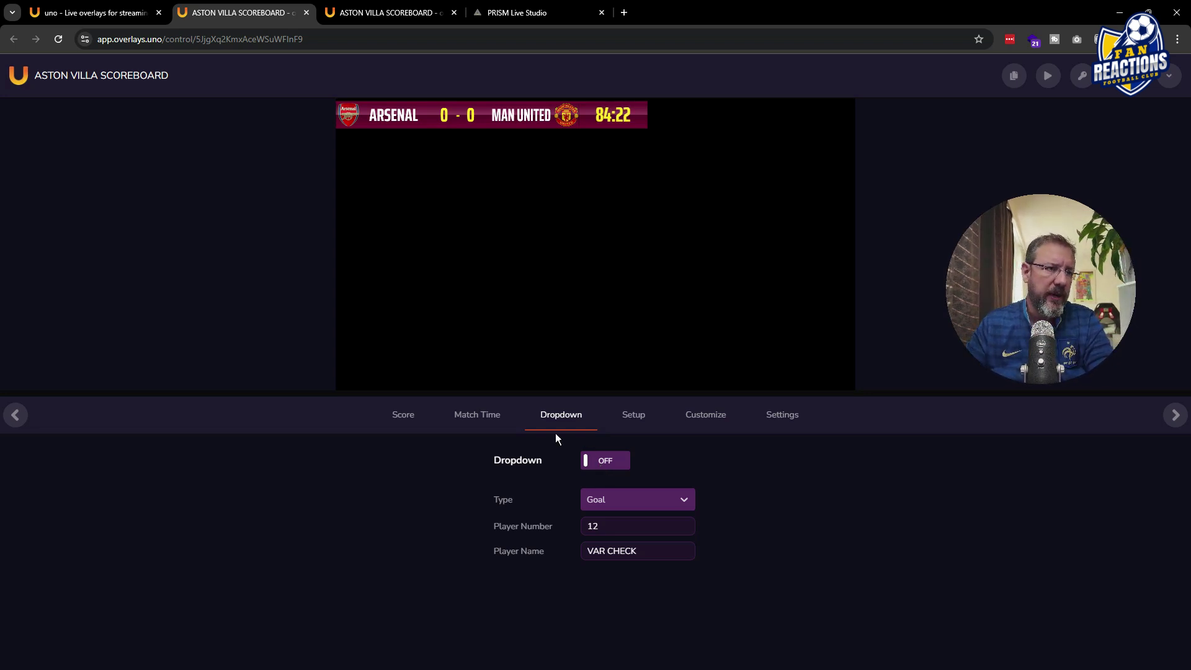
Set the match period to 1st Half, and restart the match clock from zero
left_click(490, 416)
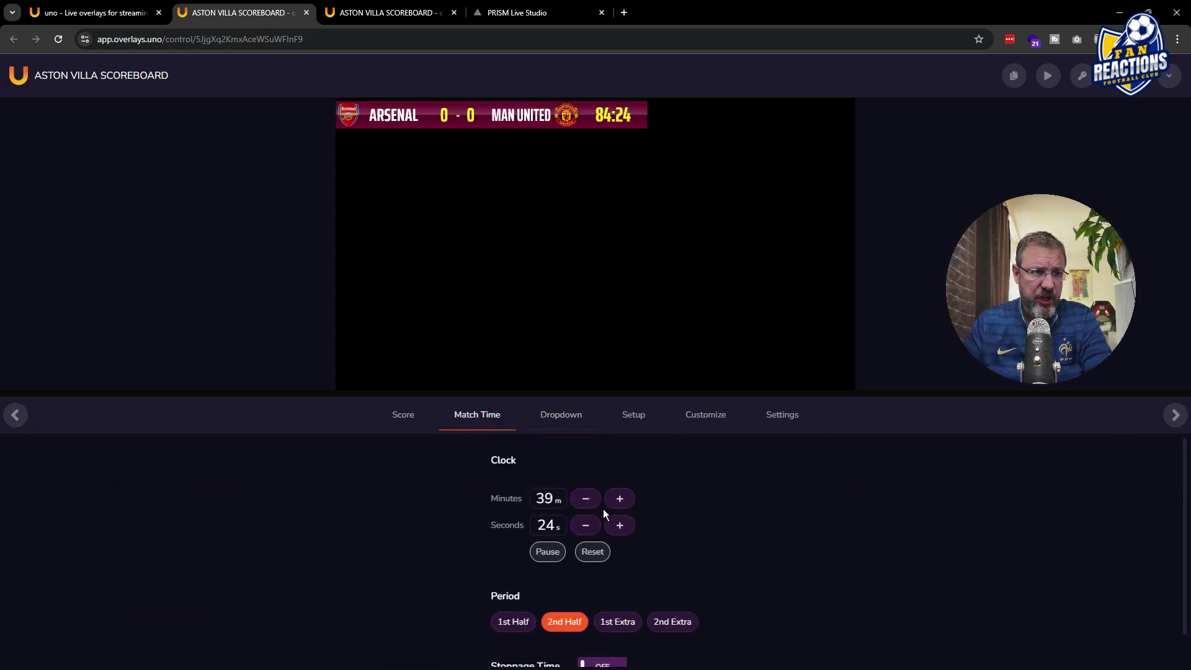
scroll(603, 508, "down", 1)
scroll(606, 497, "up", 1)
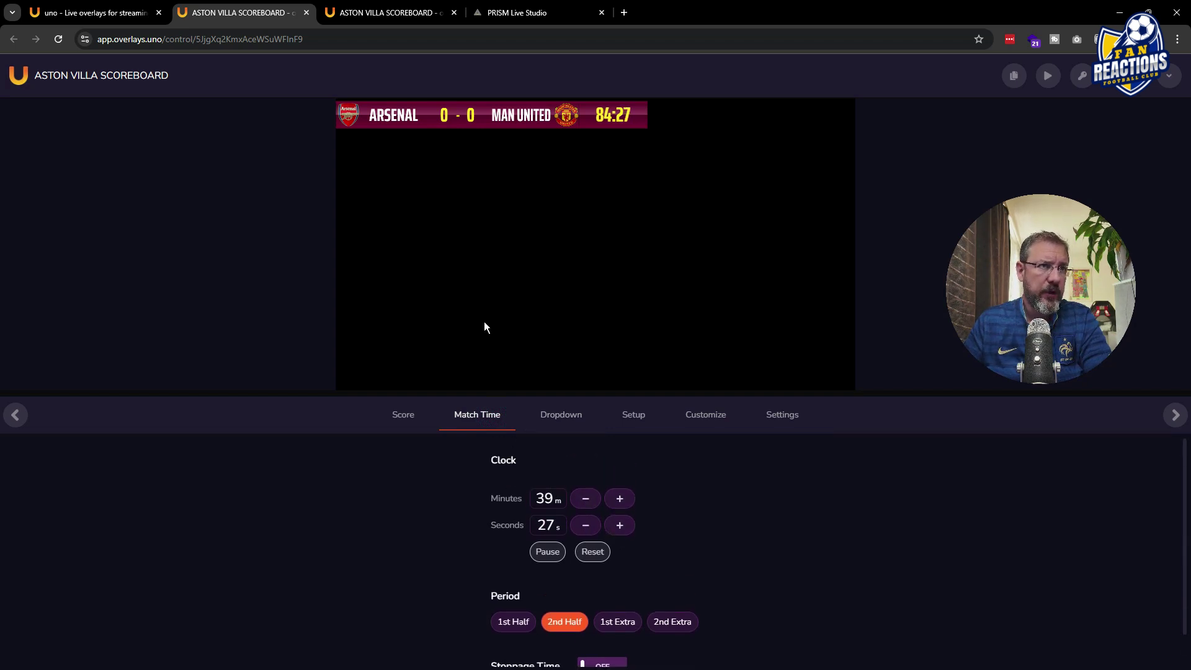
left_click(499, 623)
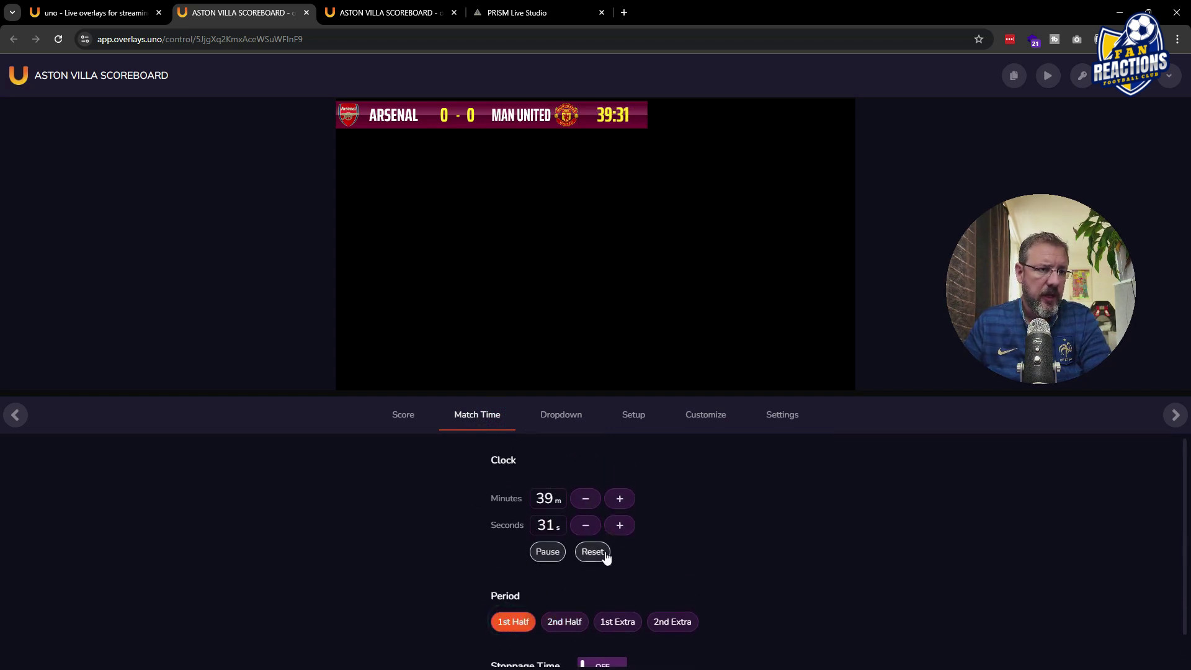
left_click(602, 551)
left_click(552, 551)
Advance the running match clock by a couple of seconds and 4 minutes
left_click(620, 526)
left_click(619, 525)
left_click(619, 498)
left_click(619, 498)
left_click(620, 498)
left_click(620, 498)
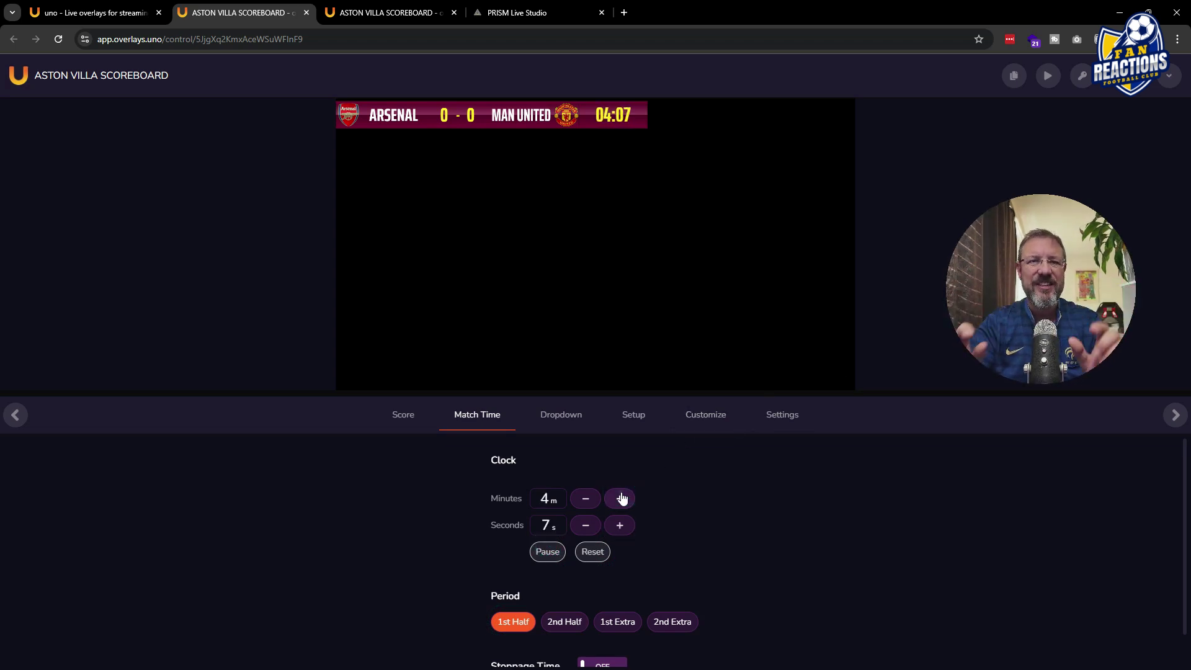
Reset the match clock and try the 2nd Half, 1st Extra and 2nd Extra periods in turn
left_click(594, 552)
left_click(565, 622)
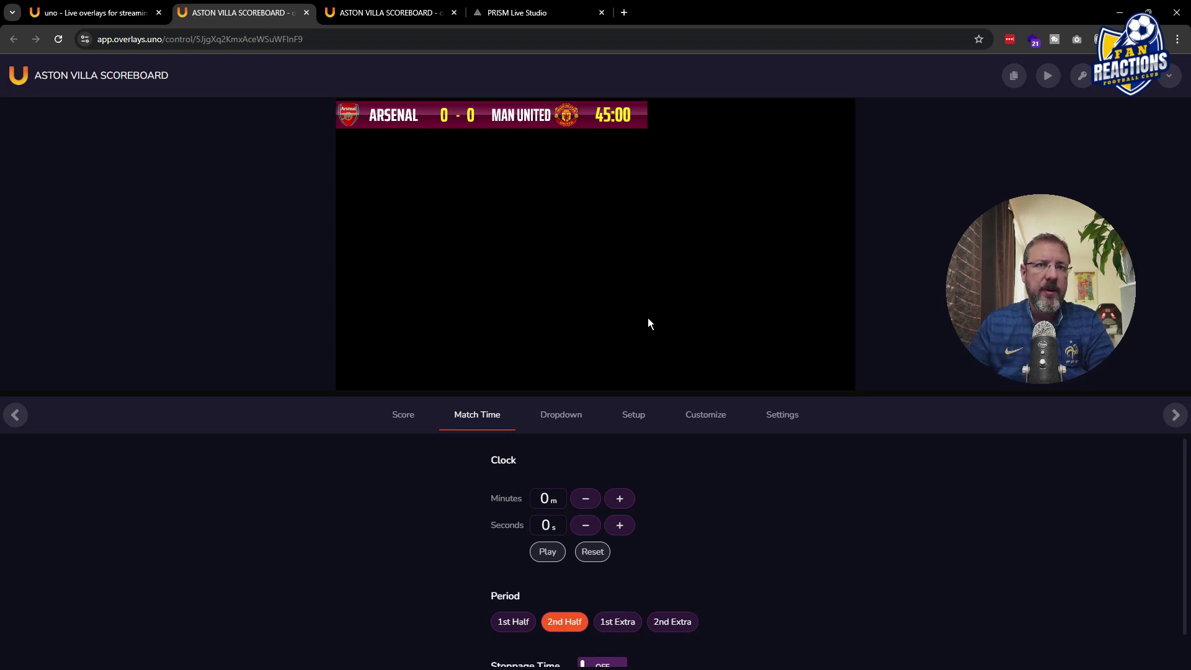
left_click(621, 632)
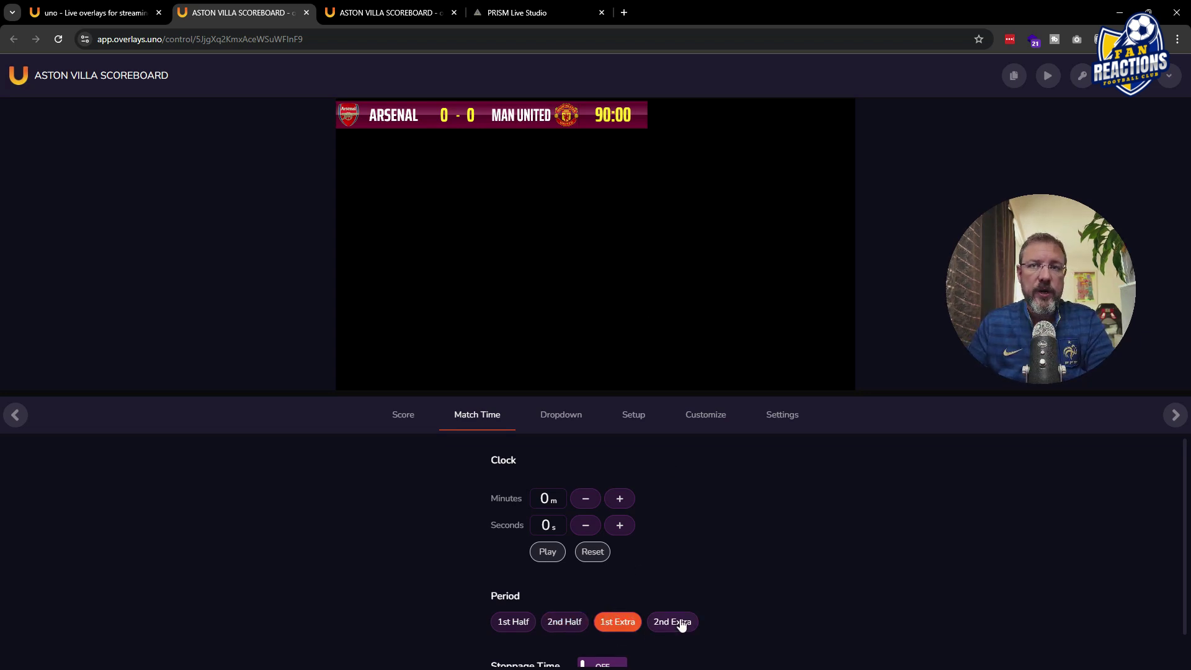
left_click(681, 624)
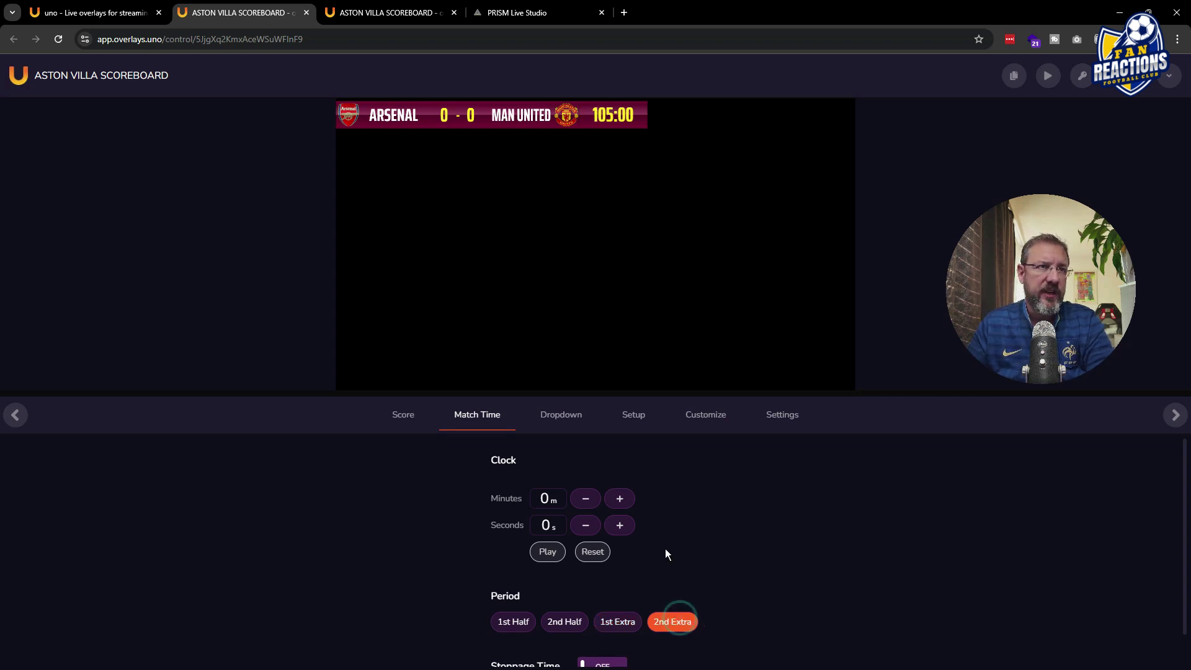
Turn on stoppage time for the match clock and reduce it to 1 minute
scroll(639, 546, "down", 1)
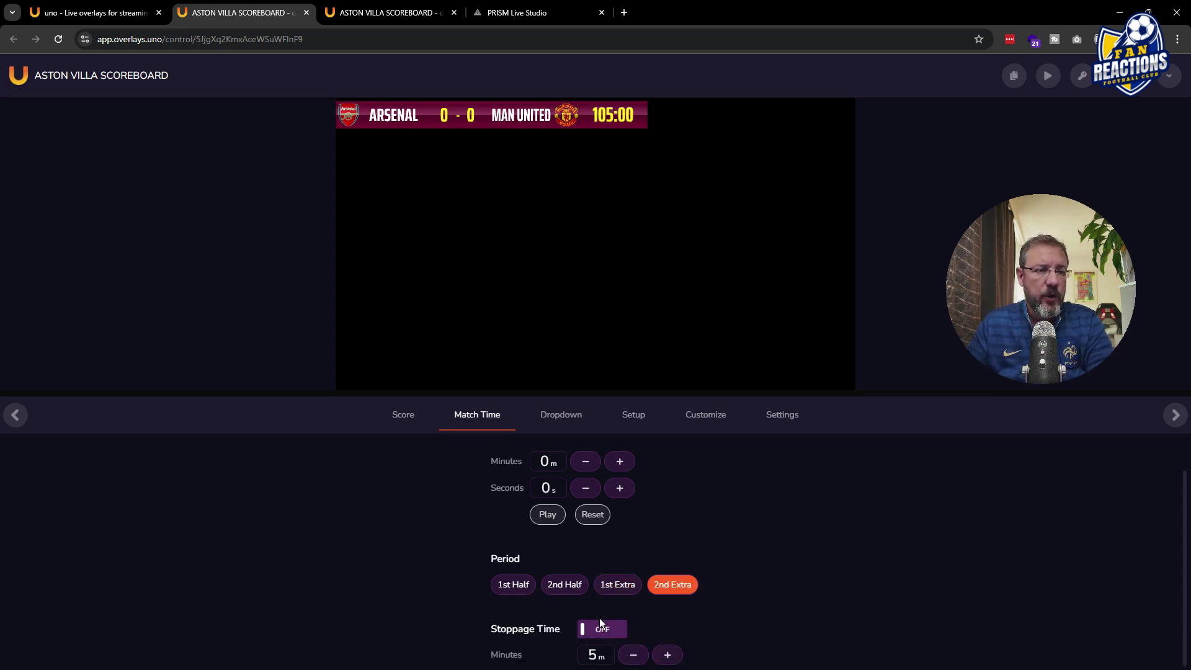
left_click(633, 655)
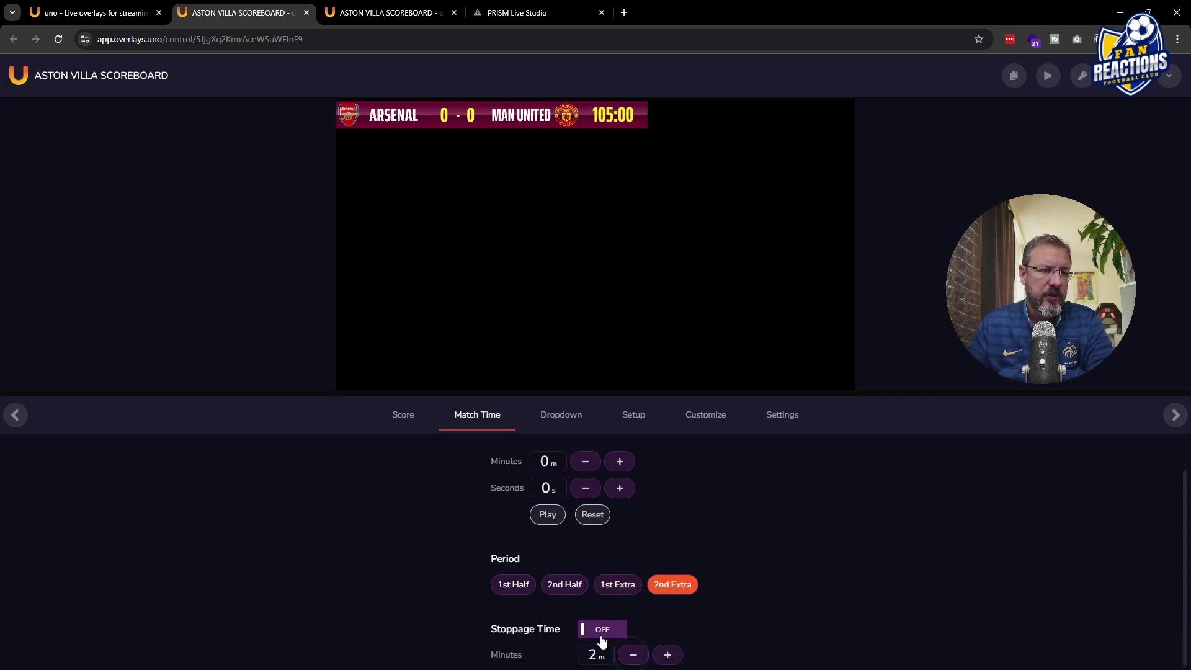
left_click(614, 630)
left_click(633, 655)
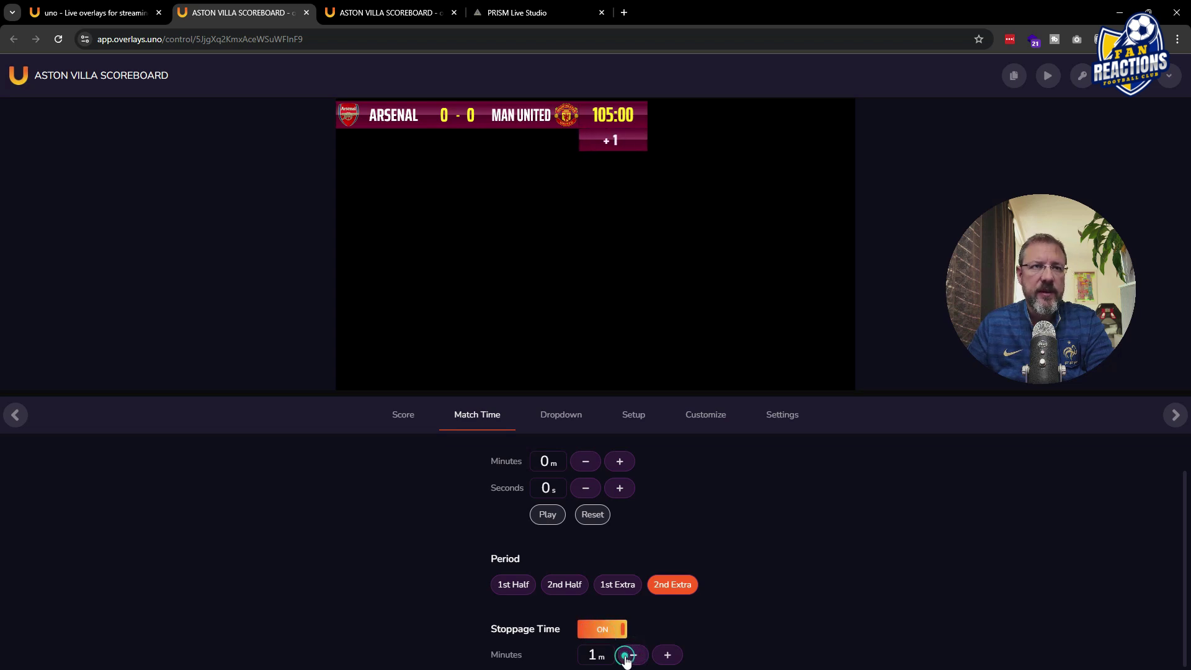
Set the match period to 2nd Half and leave stoppage time at 3 minutes, switched off
left_click(557, 587)
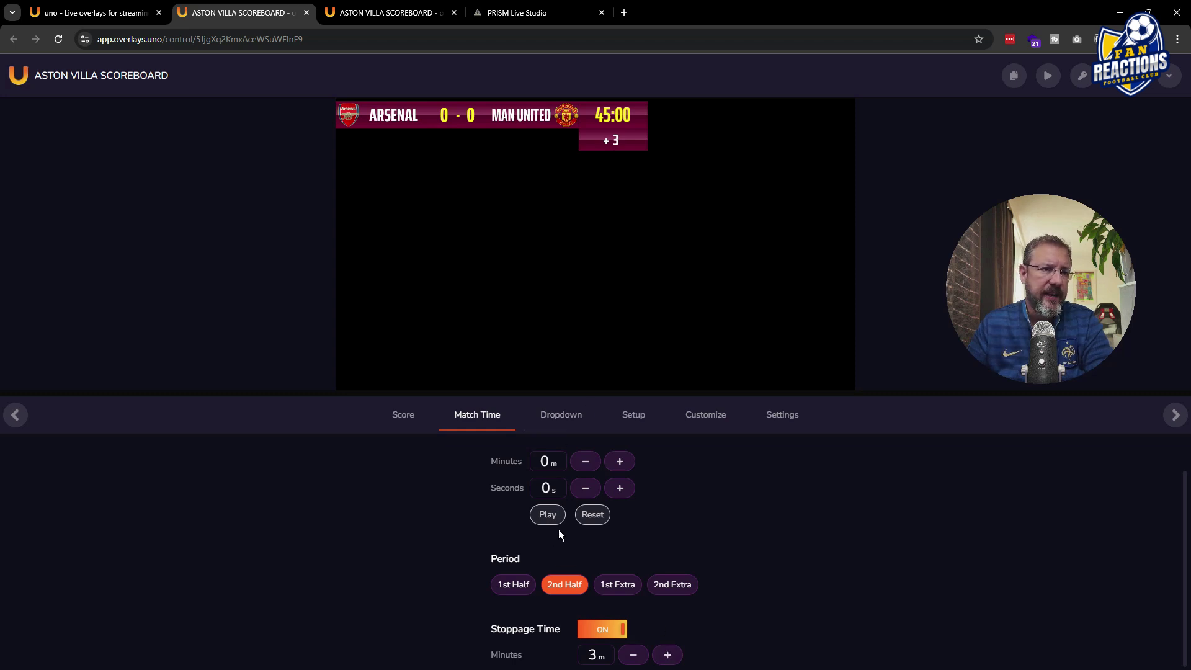
scroll(575, 587, "up", 1)
scroll(575, 587, "down", 1)
left_click(601, 629)
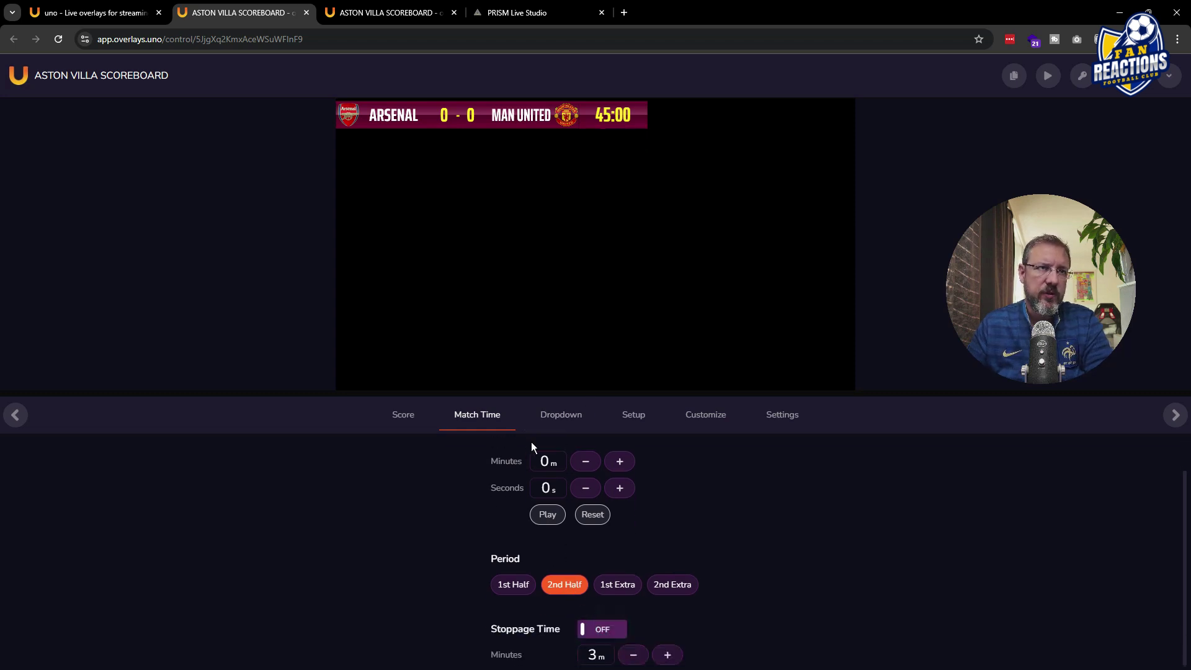
Set the scoreboard's score to 1 for ARSENAL and 2 for MAN UNITED
left_click(402, 415)
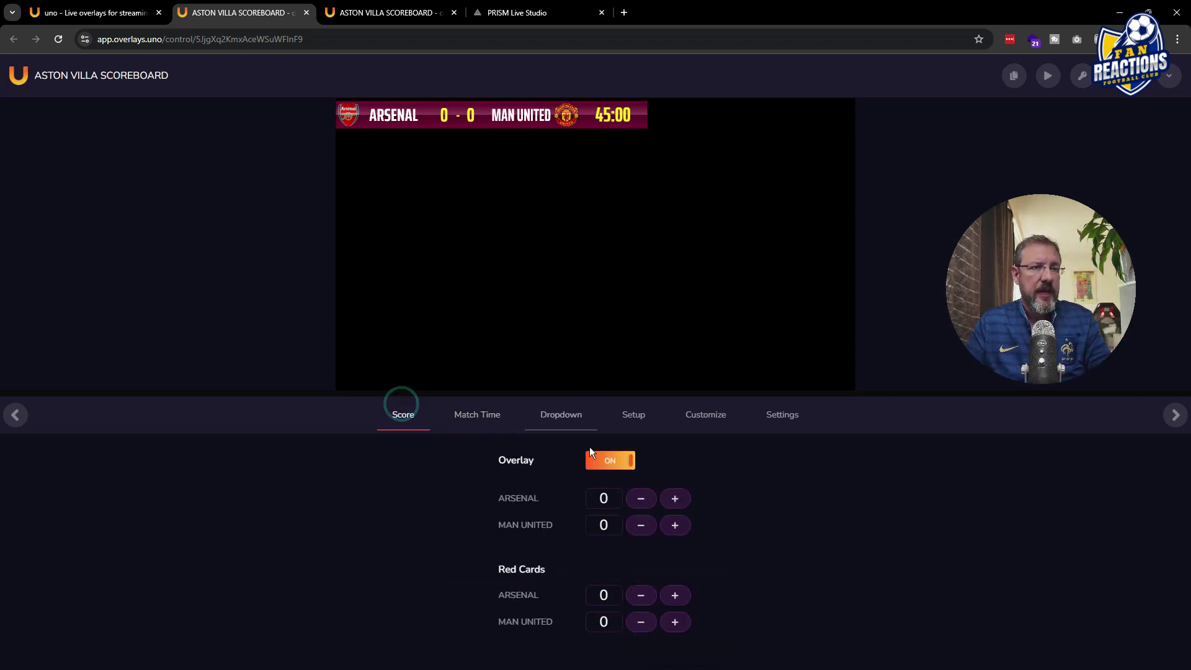
left_click(674, 498)
left_click(675, 525)
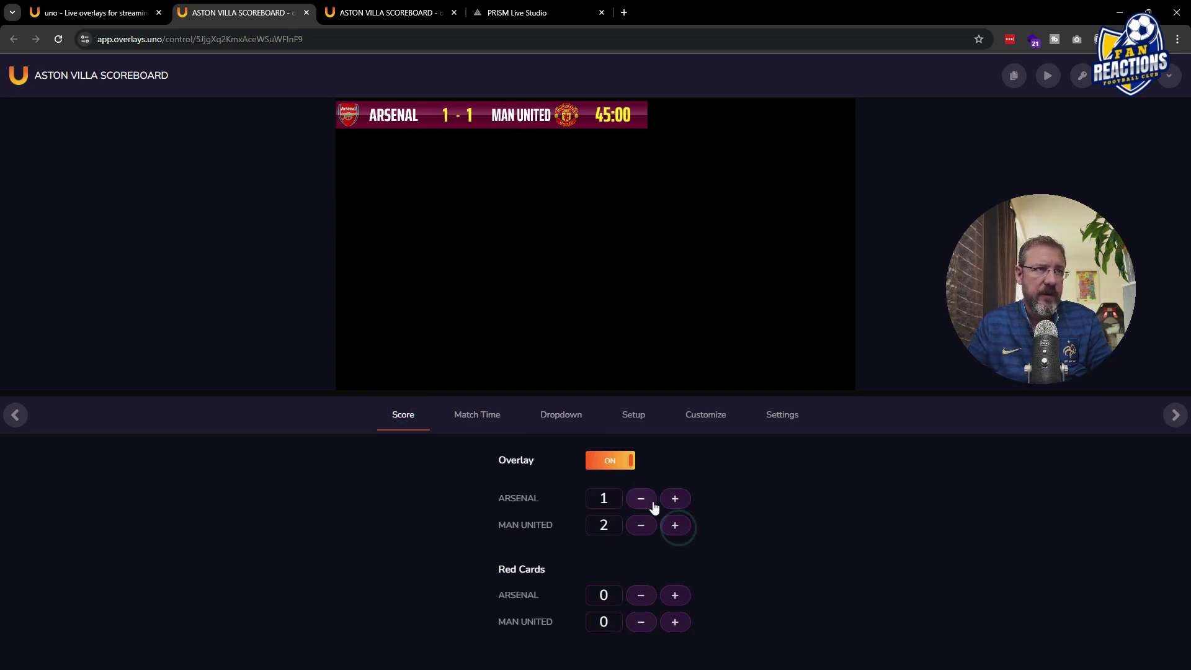
left_click(675, 501)
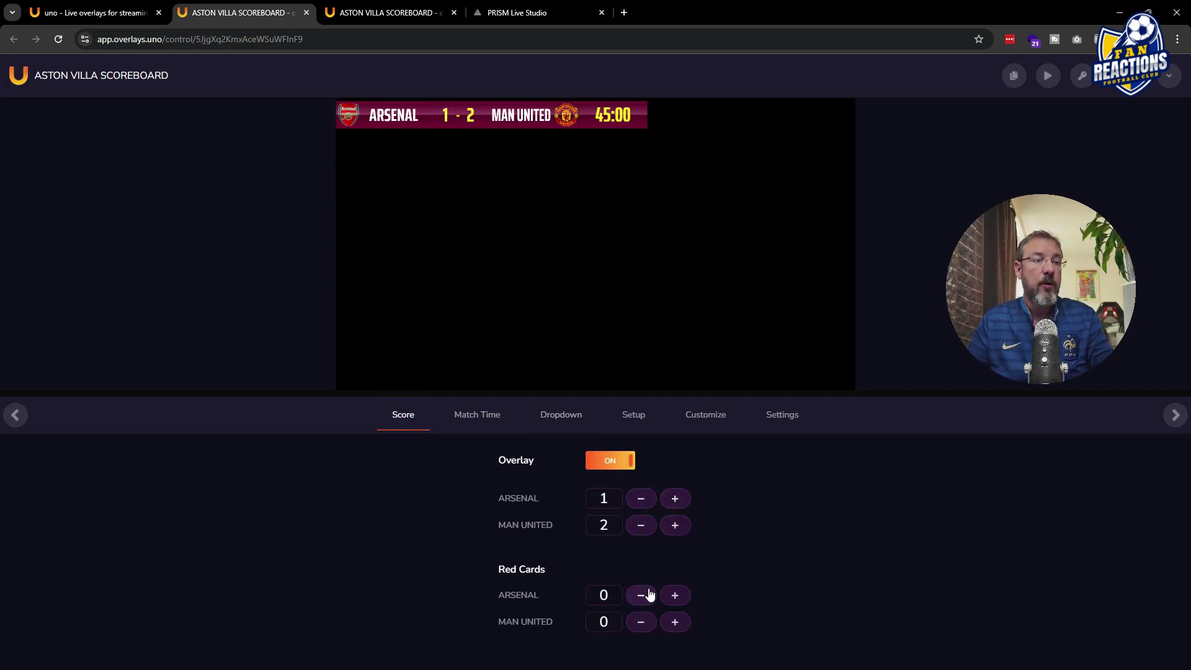
Try adding red cards for ARSENAL and return its red card count to 0
left_click(674, 596)
left_click(674, 596)
left_click(674, 596)
left_click(674, 596)
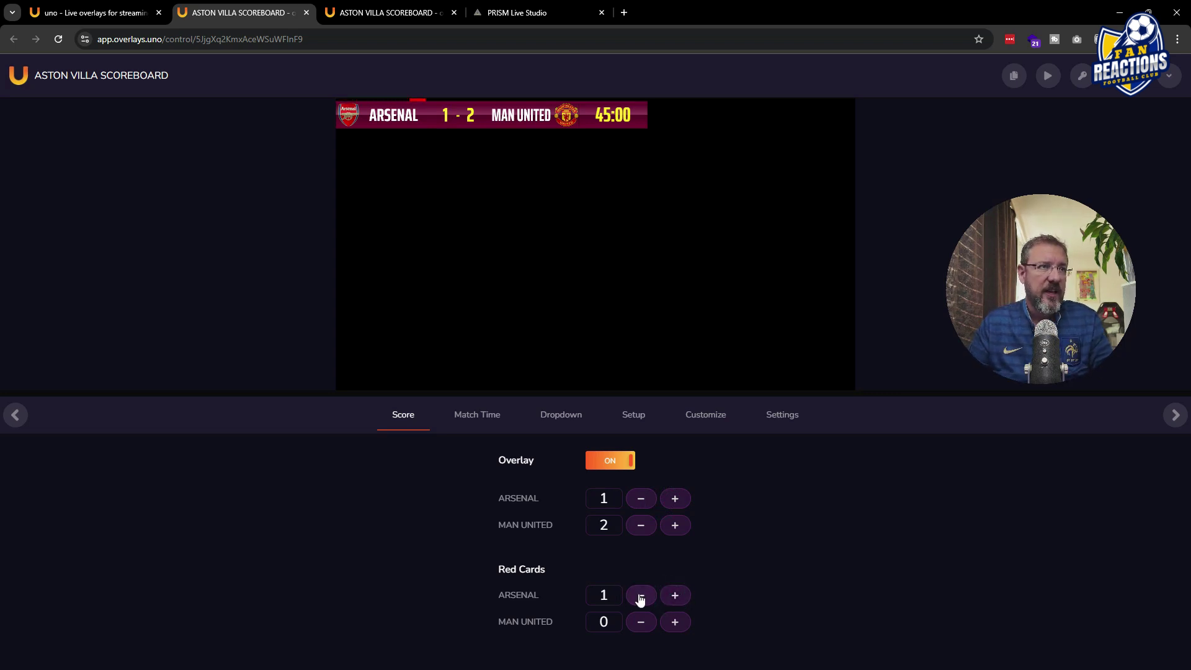
left_click(641, 595)
Try adding red cards for MAN UNITED and return its red card count to 0
left_click(675, 622)
left_click(675, 622)
left_click(675, 623)
left_click(675, 622)
left_click(641, 623)
left_click(641, 622)
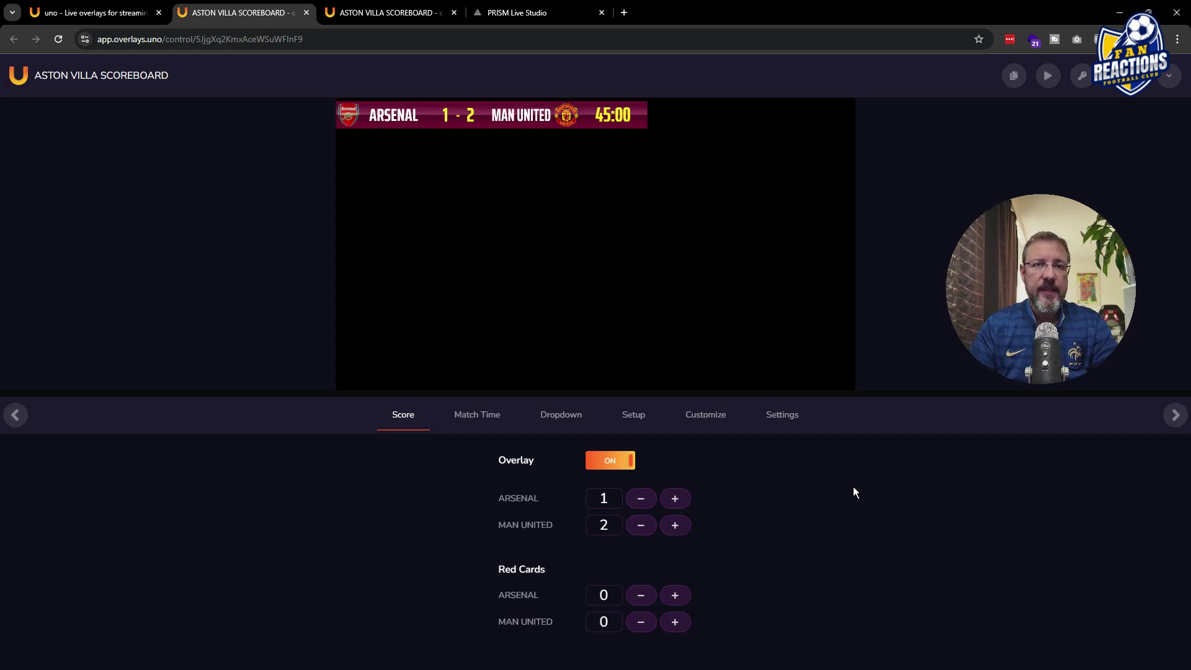
Open the ASTON VILLA LINEUP overlay from the list of overlays
mouse_move(1053, 87)
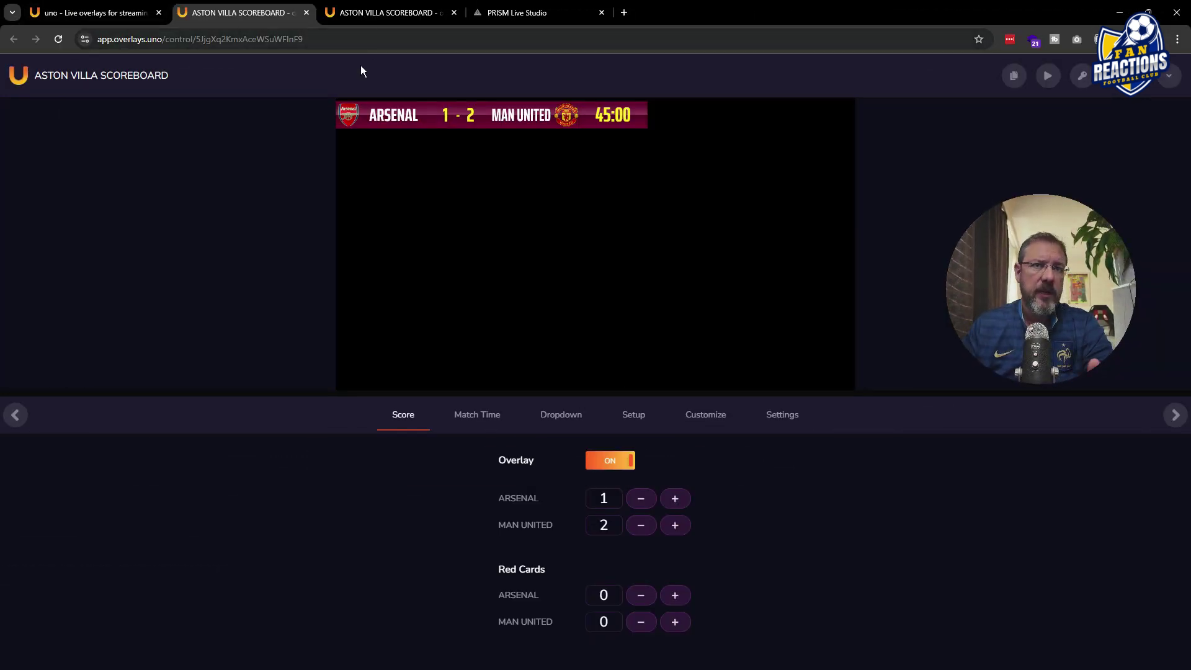
left_click(142, 14)
left_click(479, 262)
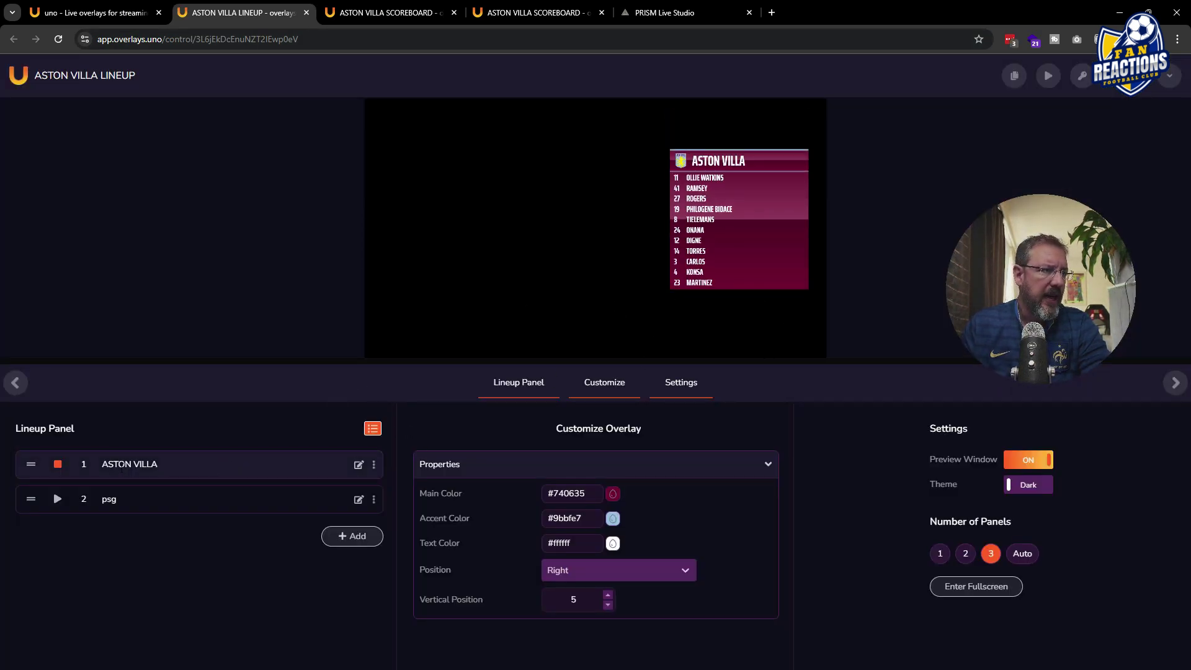
Review the player numbers and names in the ASTON VILLA lineup panel, and put the psg lineup on display
left_click(359, 466)
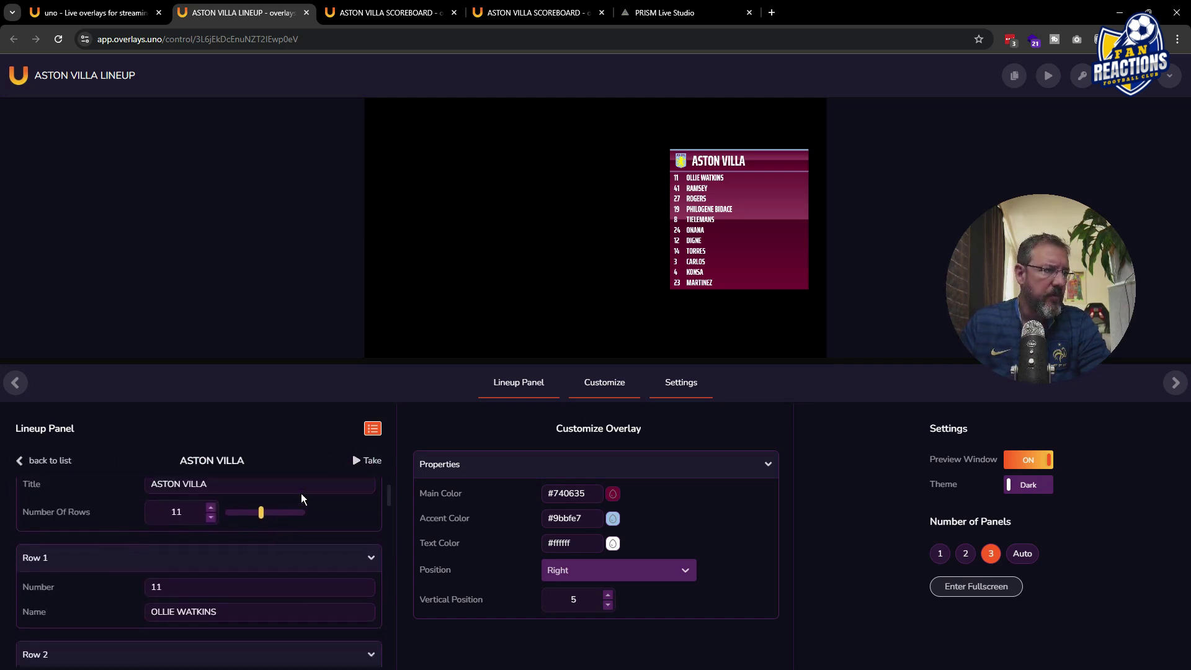
scroll(286, 531, "down", 2)
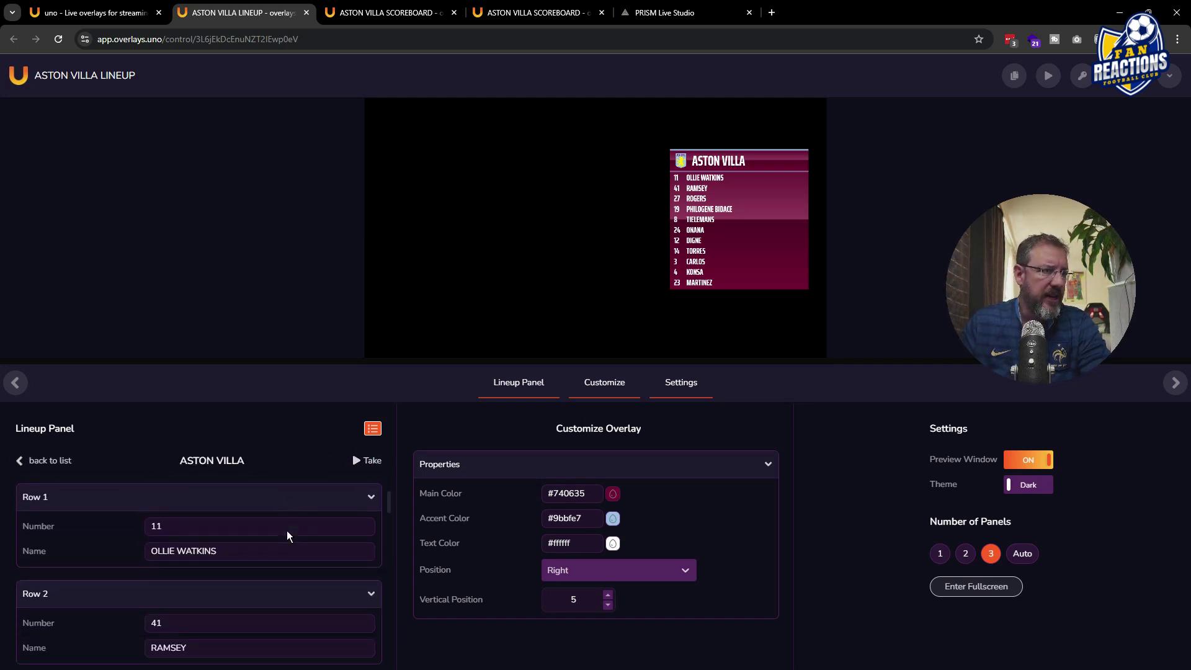
scroll(201, 537, "up", 1)
scroll(197, 554, "down", 2)
scroll(197, 553, "down", 1)
scroll(190, 619, "down", 1)
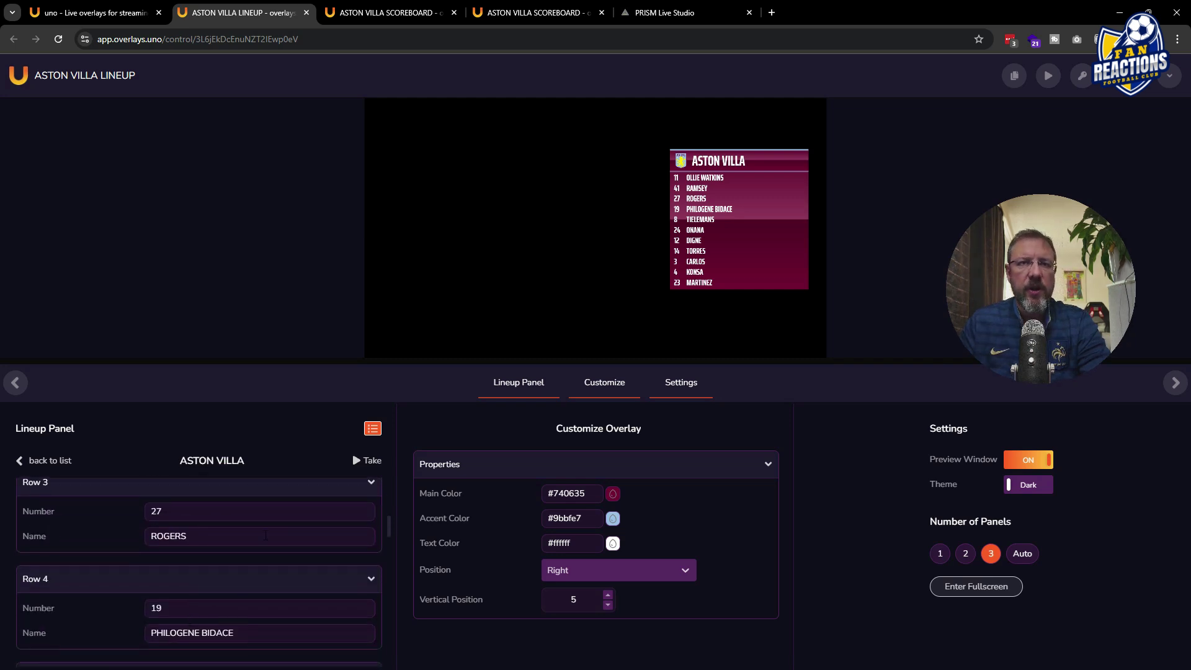
scroll(186, 515, "up", 2)
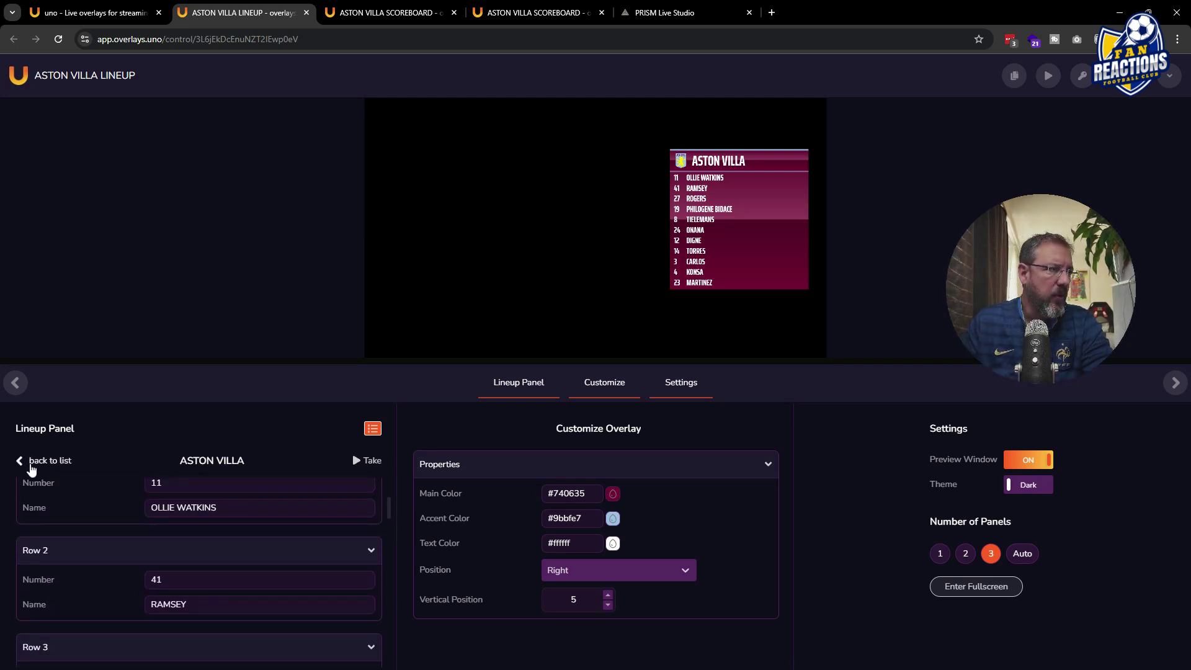
left_click(31, 467)
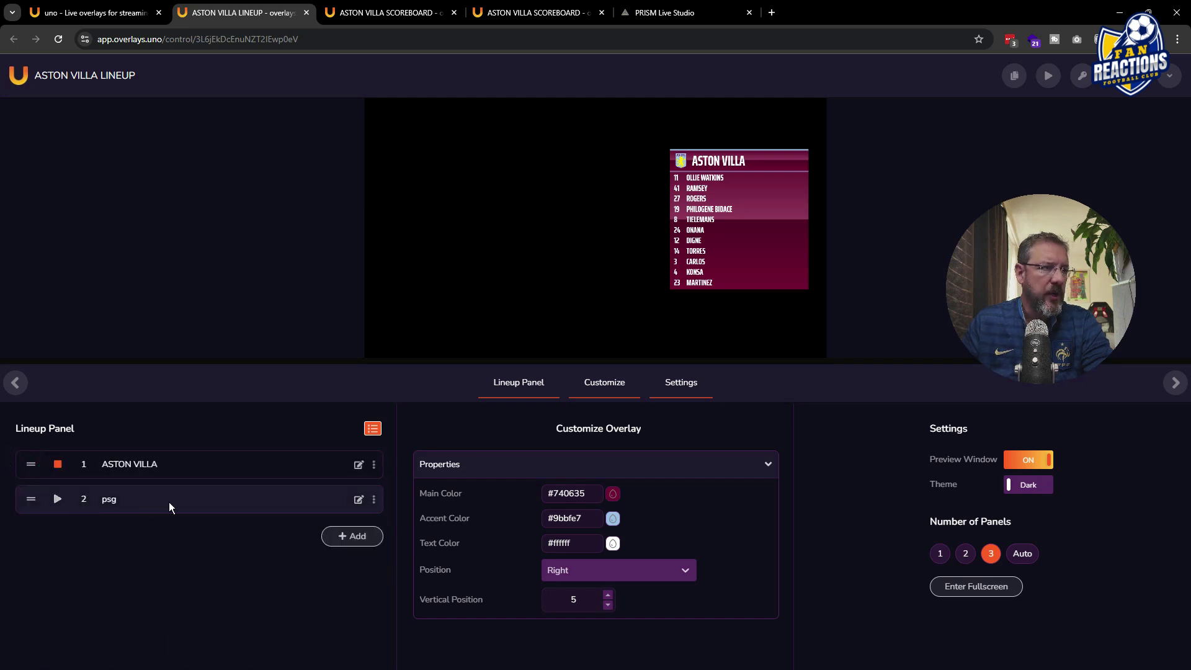
left_click(57, 506)
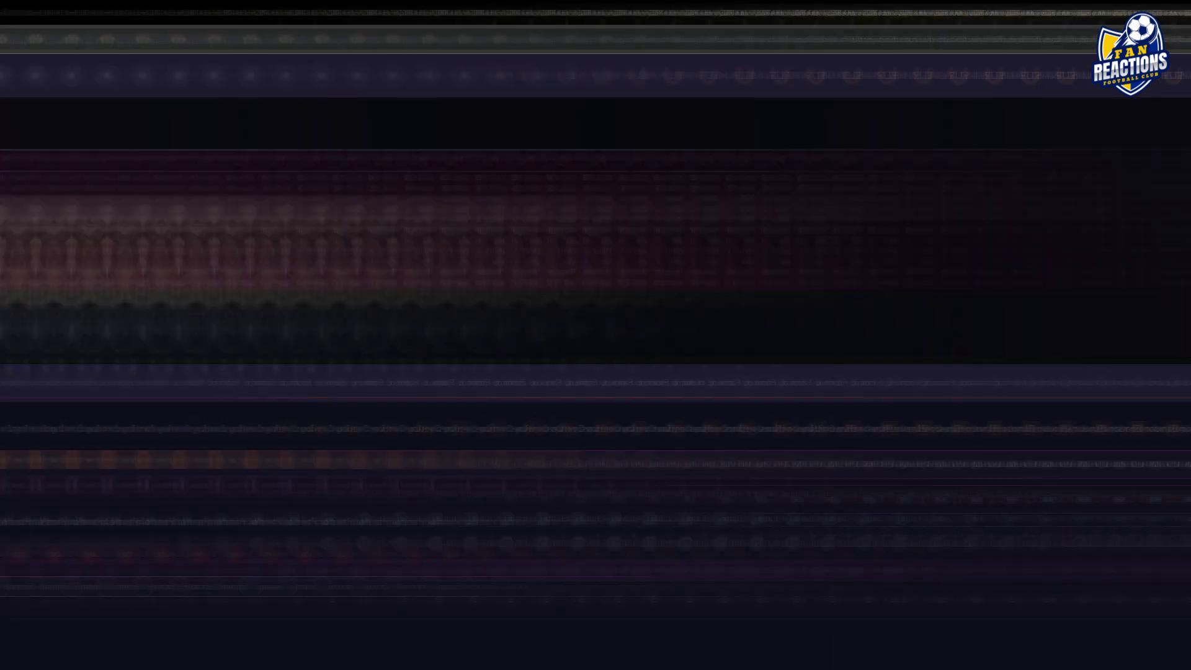
Open the ASTON VILLA SCOREBOARD control page and copy its output URL
left_click(412, 13)
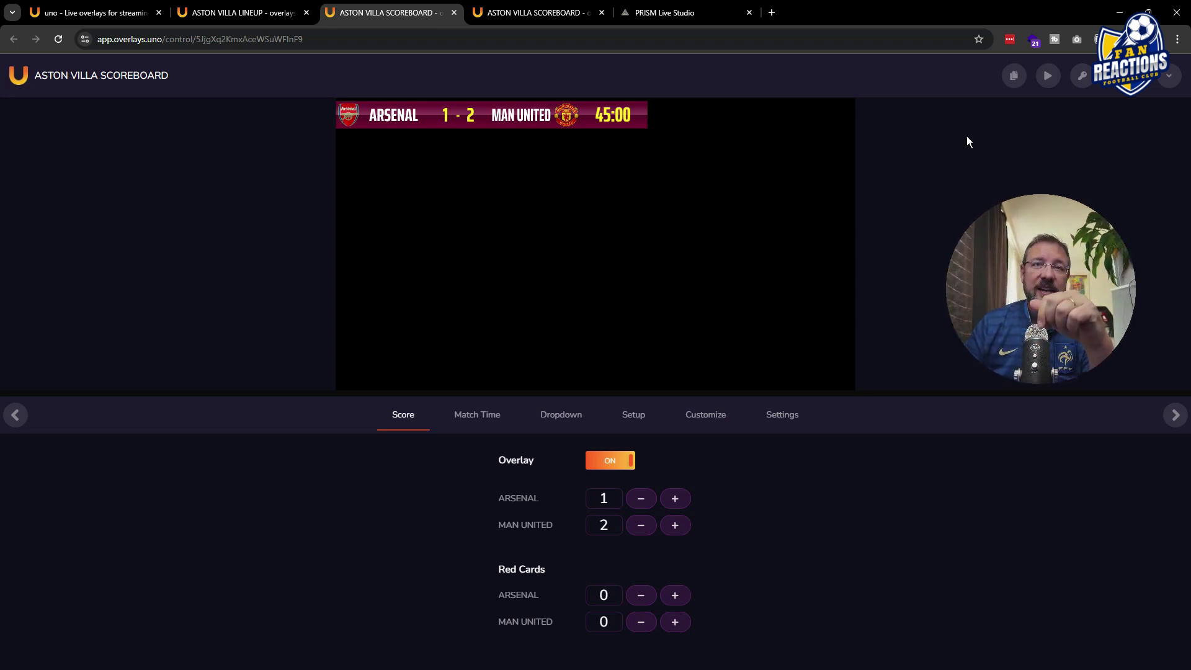
mouse_move(1047, 91)
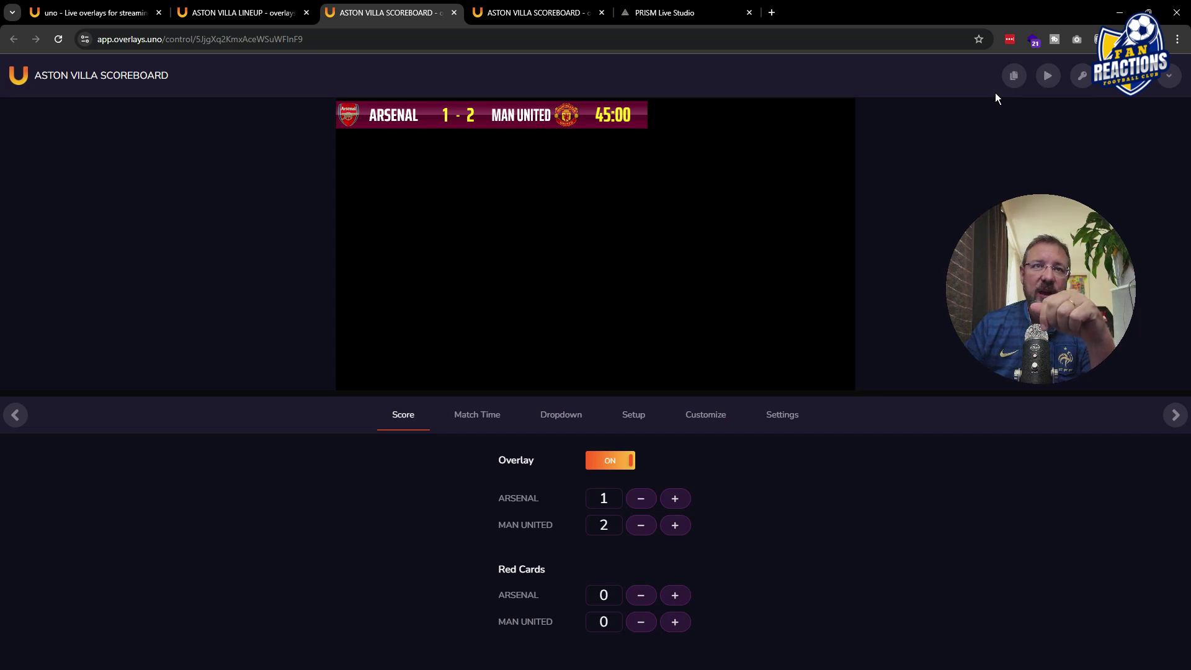
mouse_move(1012, 78)
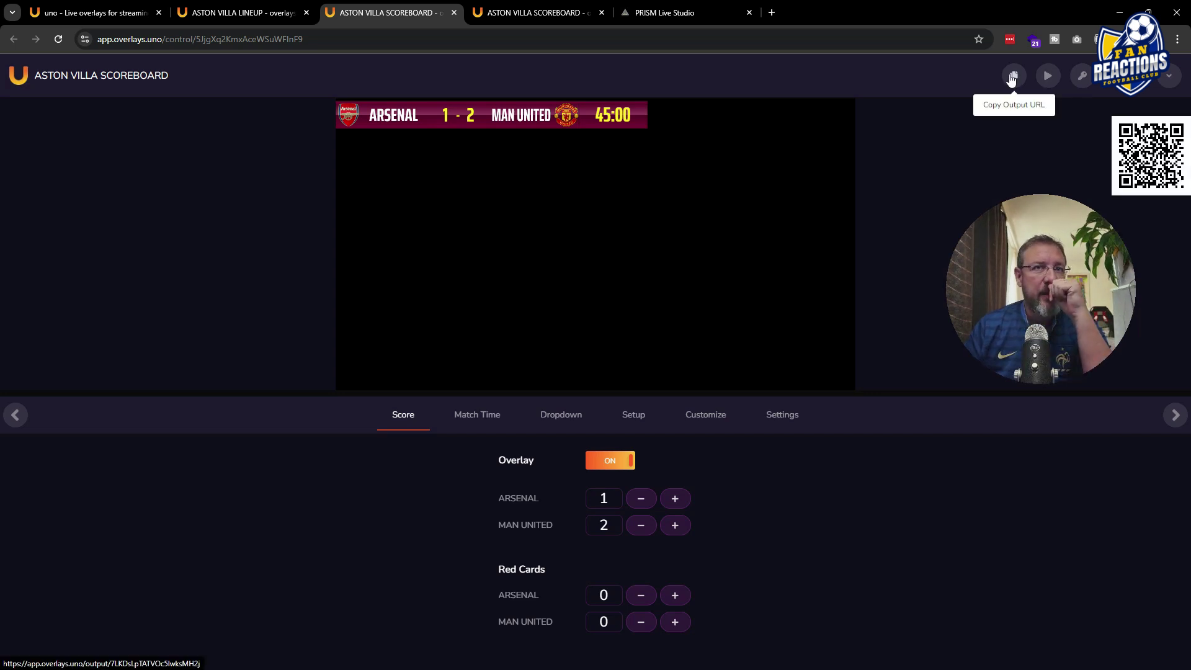
left_click(1011, 78)
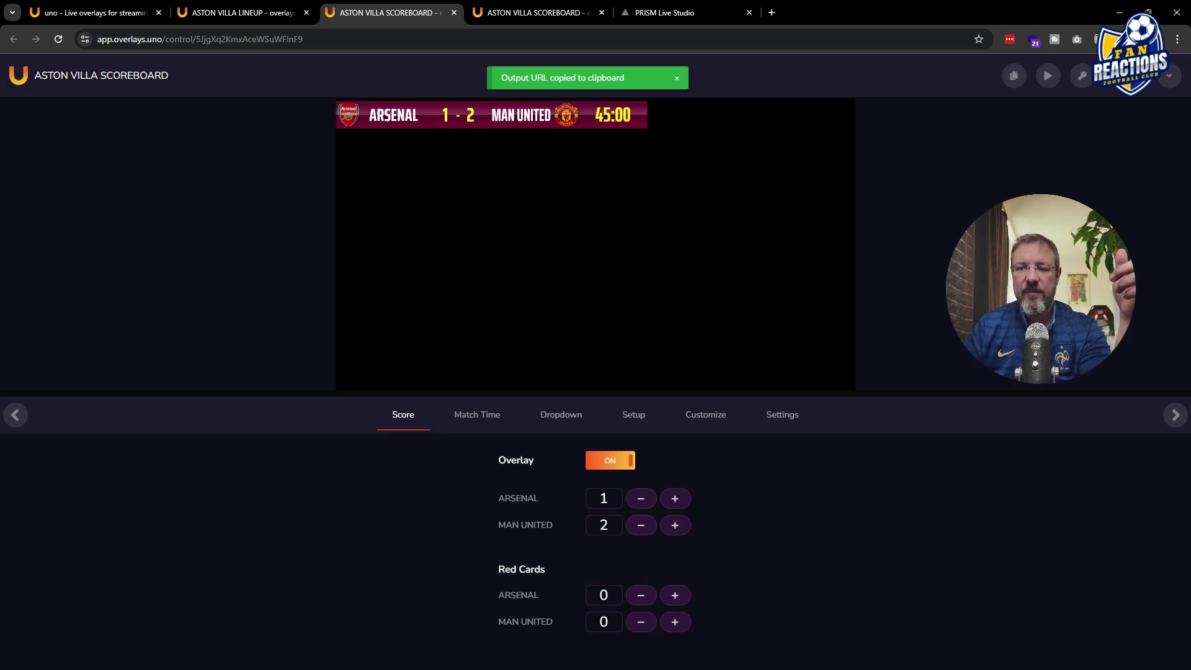
Switch to PRISM Live Studio and add the existing browser source "scoreboard" to Scene 2
key("alt+Tab")
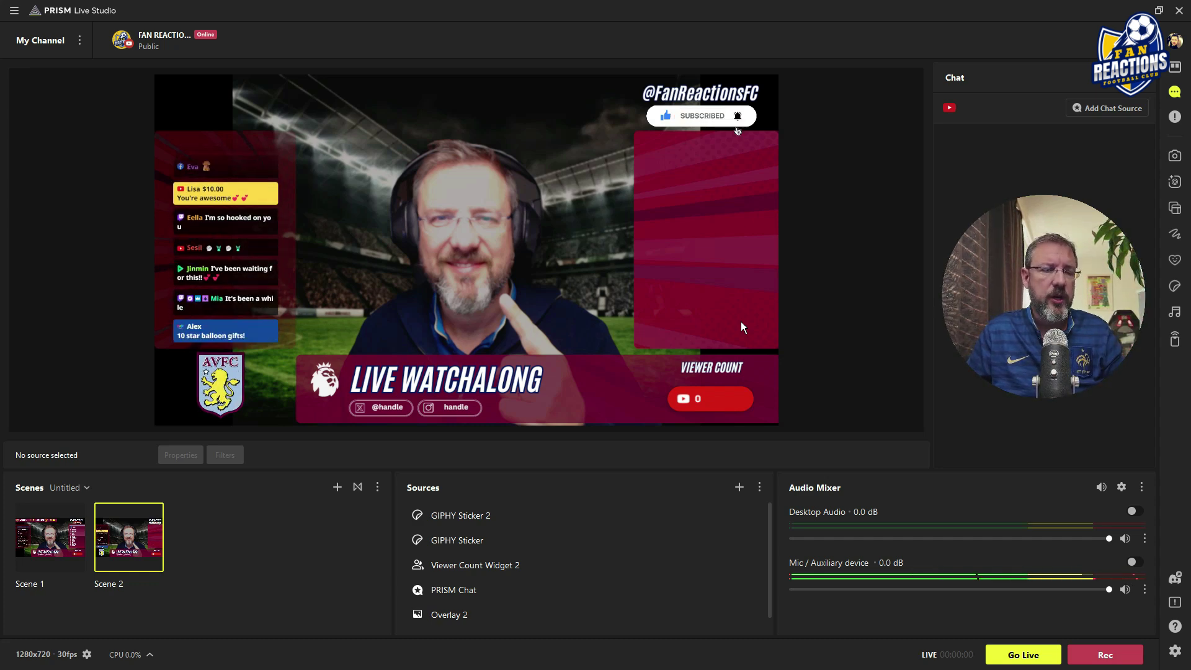
left_click(739, 490)
left_click(344, 406)
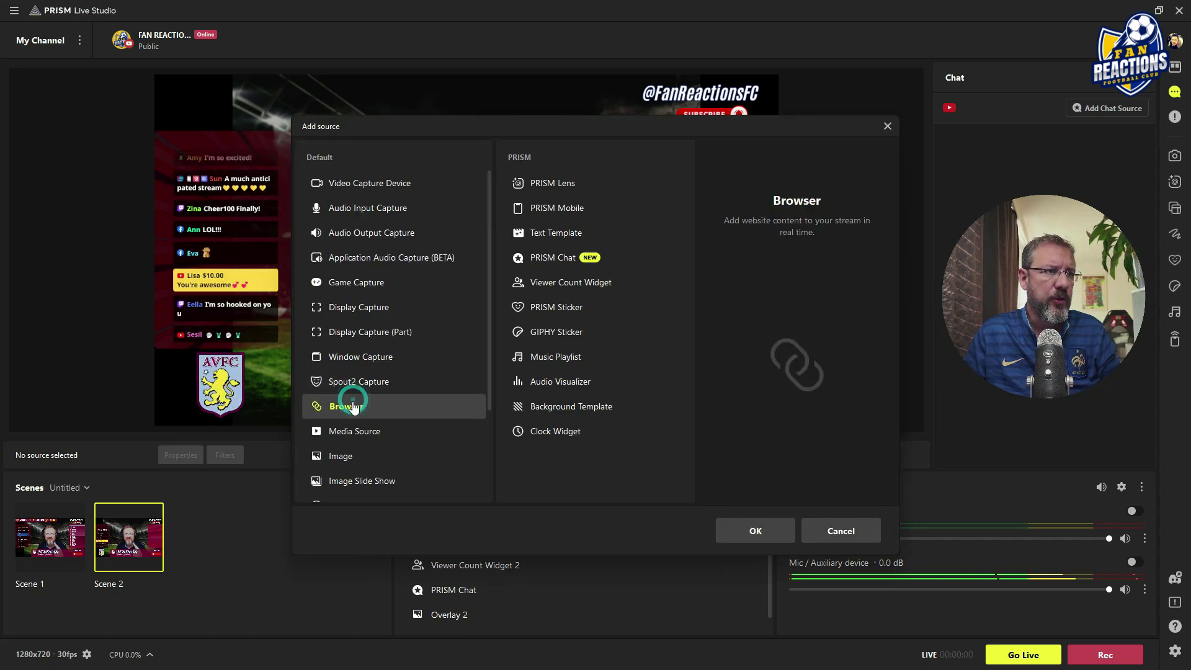
left_click(755, 528)
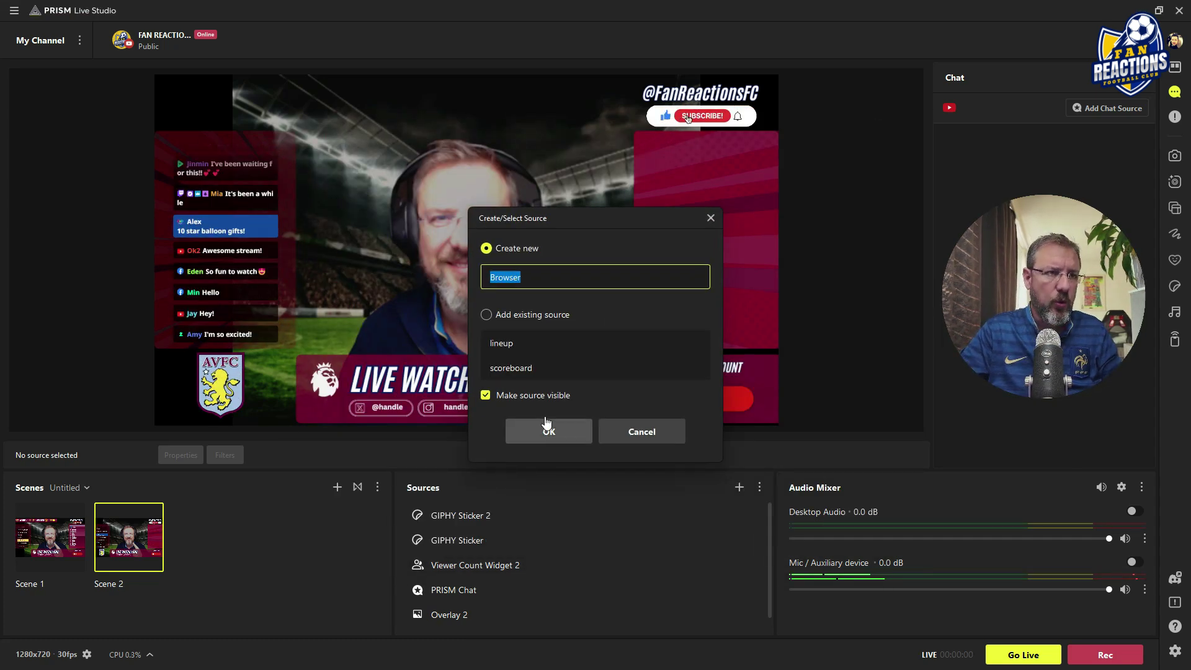
left_click(508, 317)
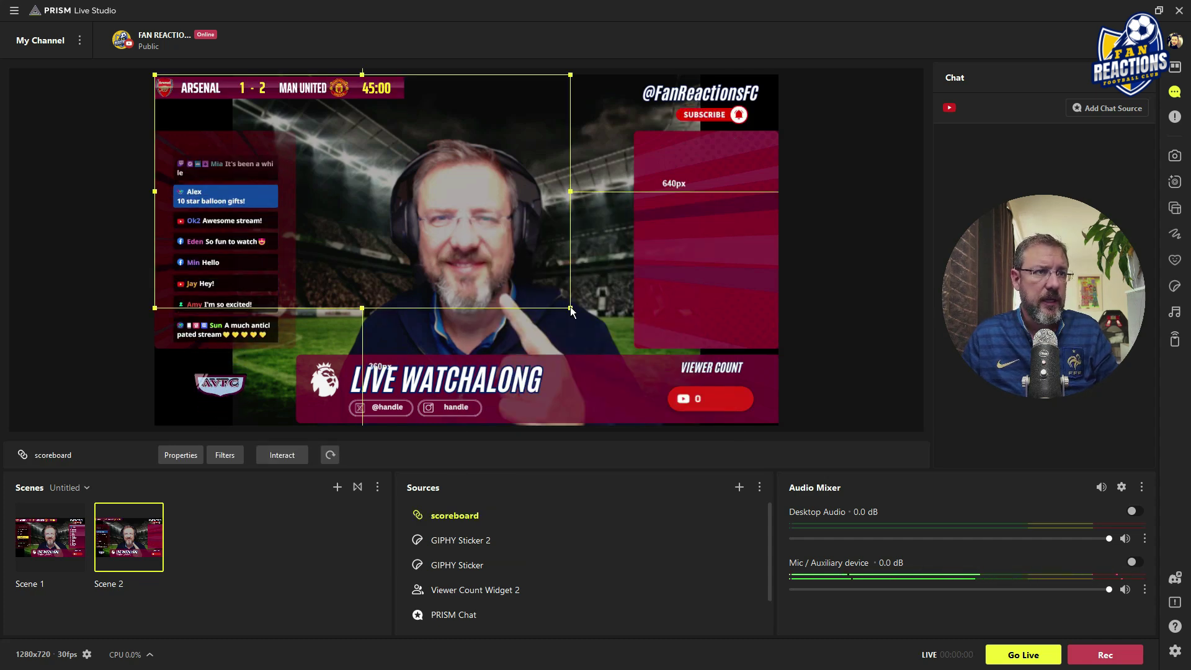
Review the output URL in the scoreboard source's properties, accept them, and enlarge the scoreboard source to fill the canvas
double_click(571, 310)
left_click(714, 313)
left_click_drag(711, 313, 482, 312)
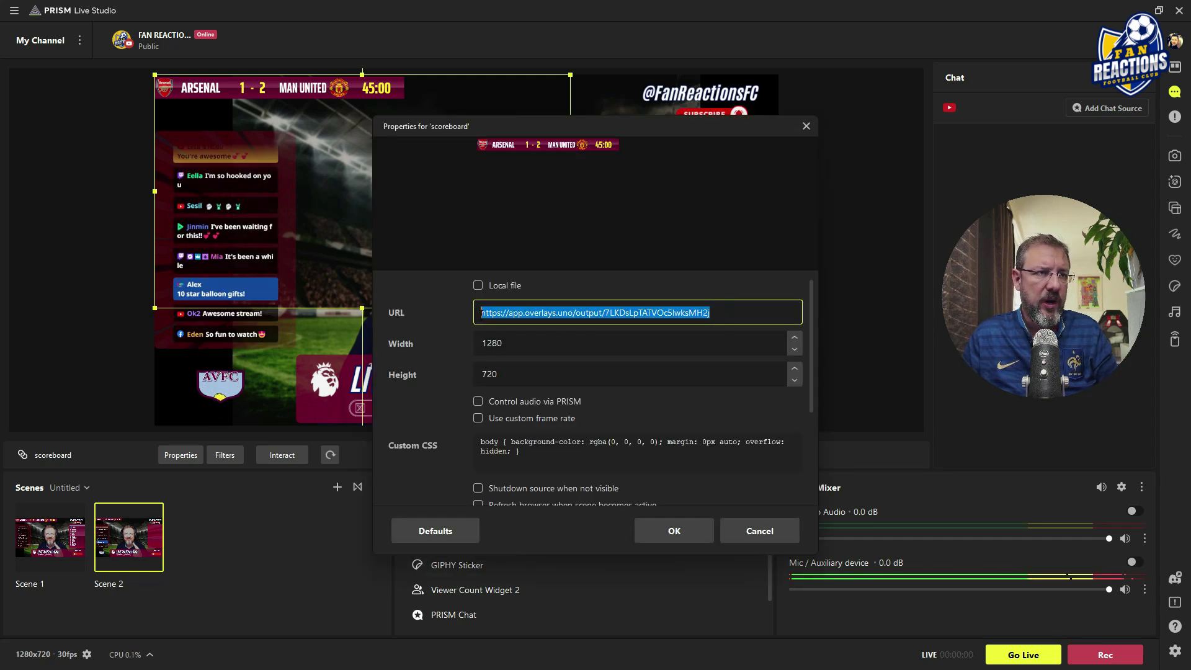
left_click(648, 312)
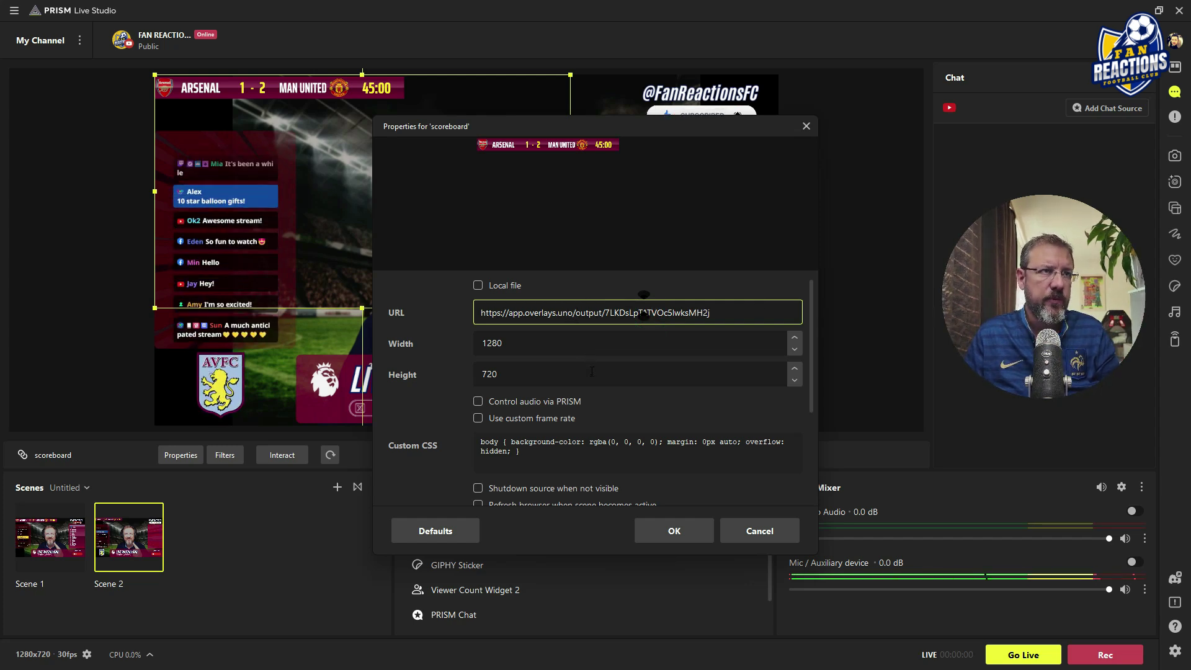
left_click(678, 531)
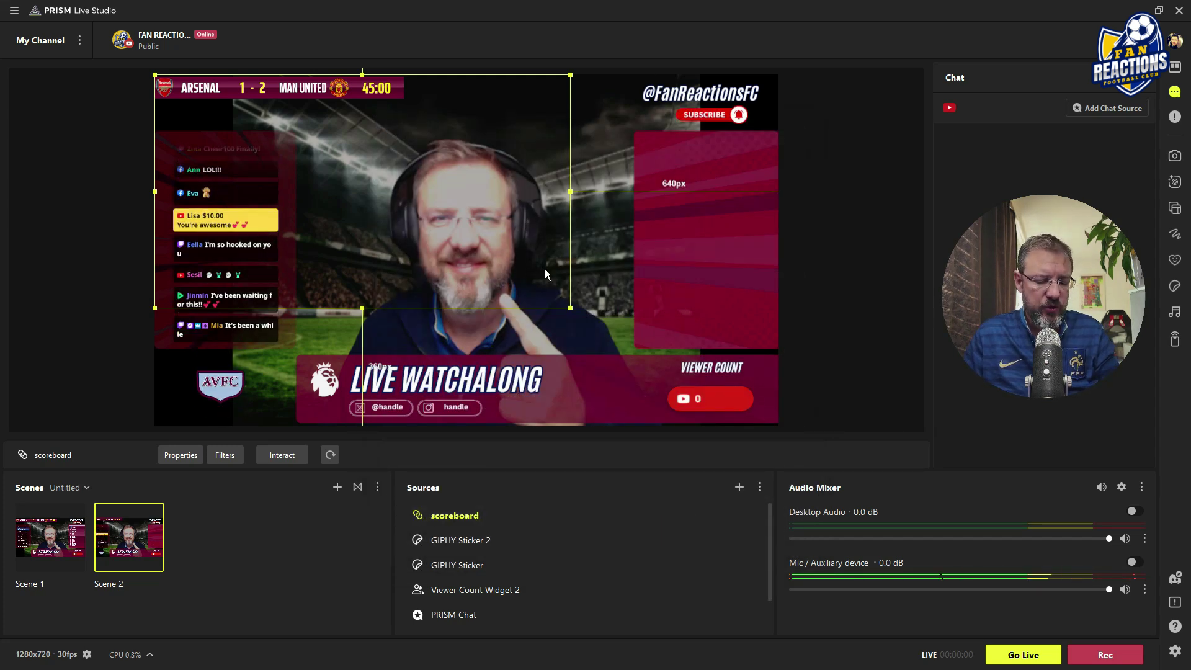
left_click(880, 179)
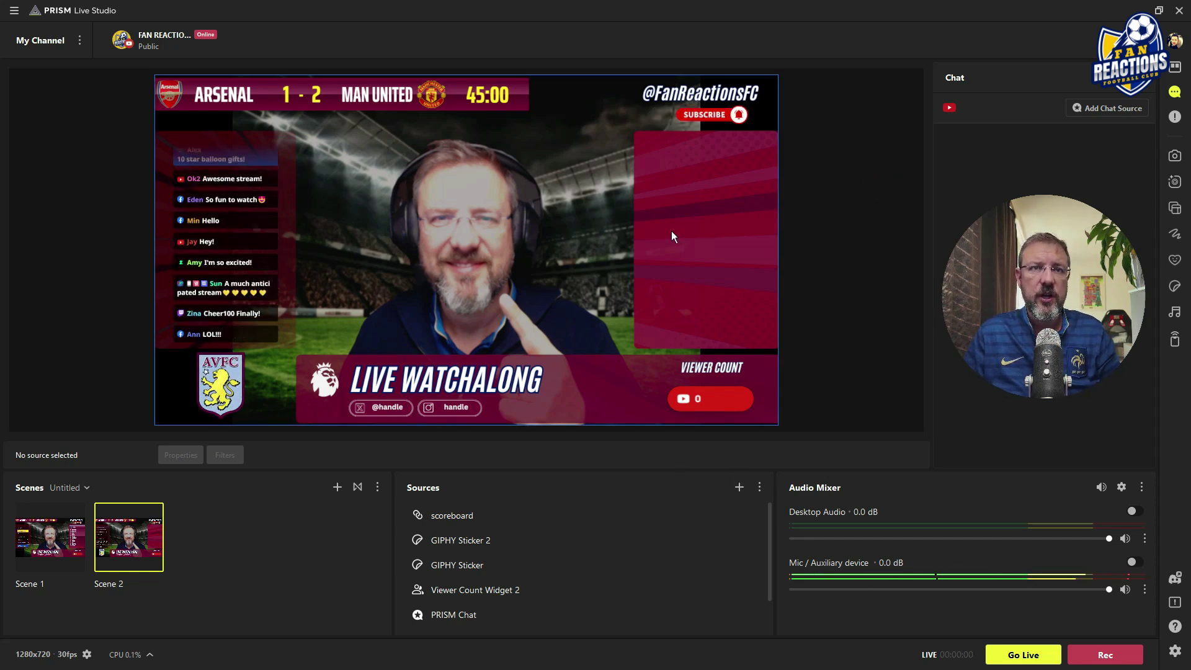
Add the existing browser source "lineup" to Scene 2
left_click(738, 487)
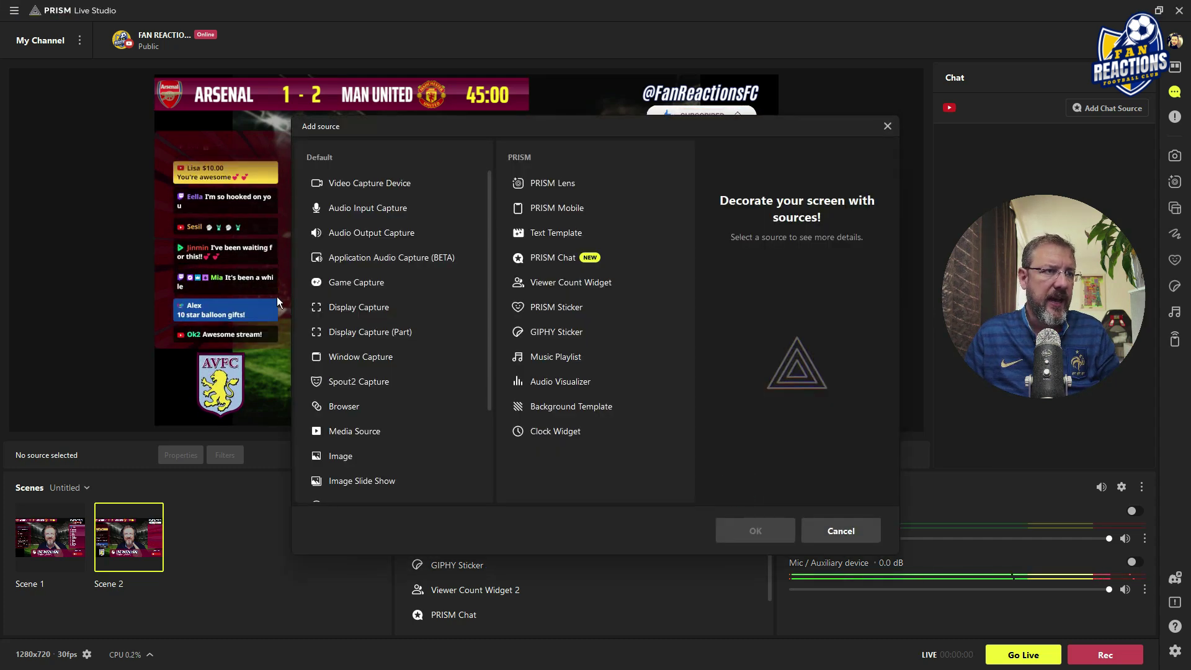
double_click(323, 406)
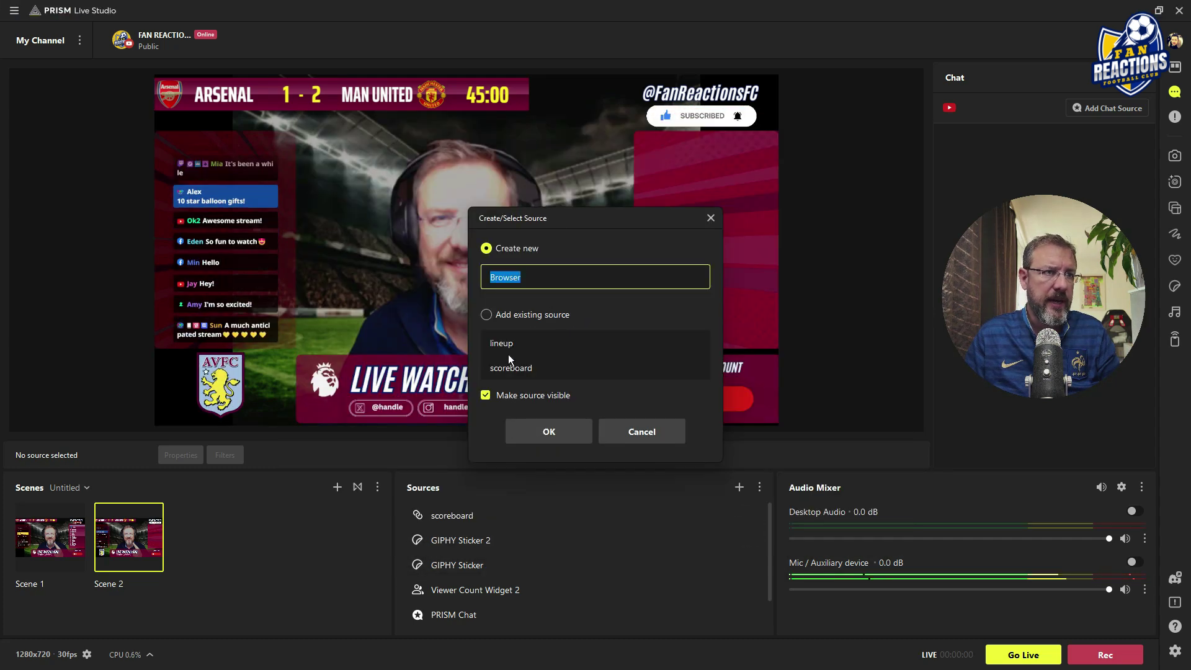
left_click(502, 343)
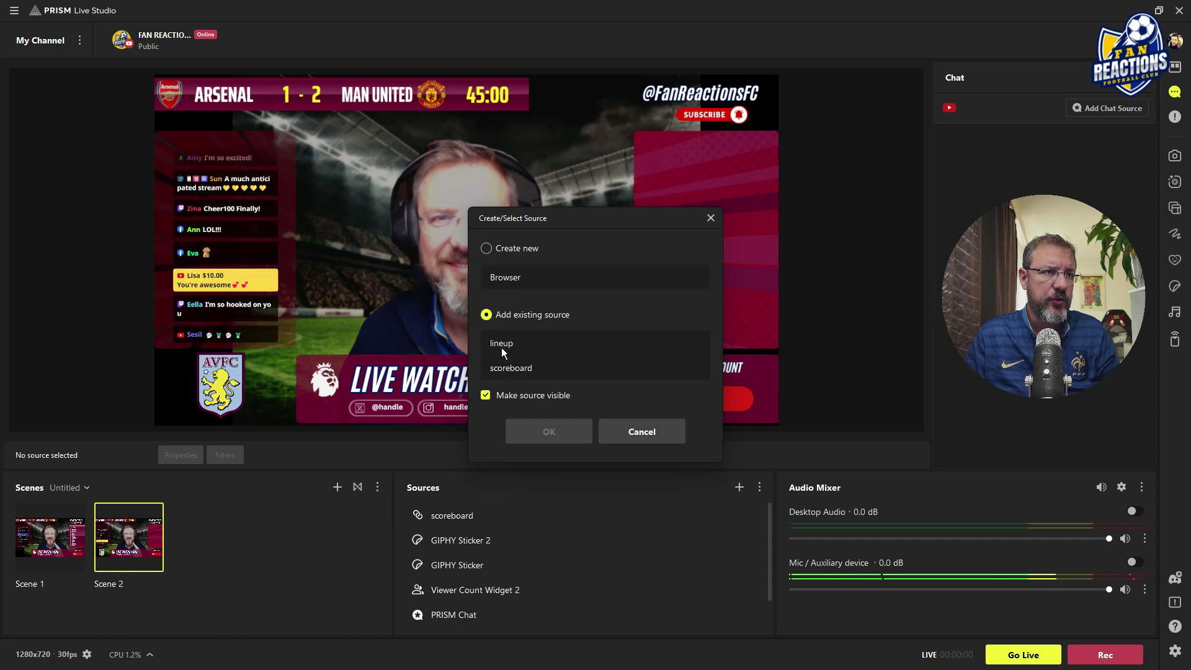
left_click(505, 343)
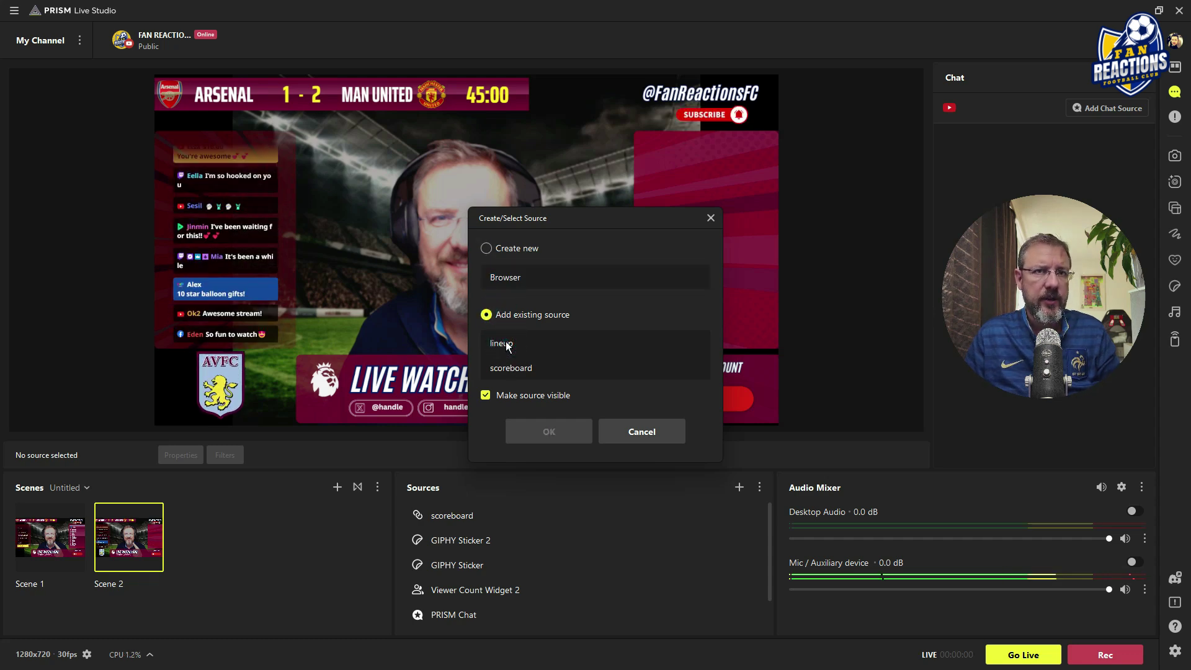
double_click(505, 344)
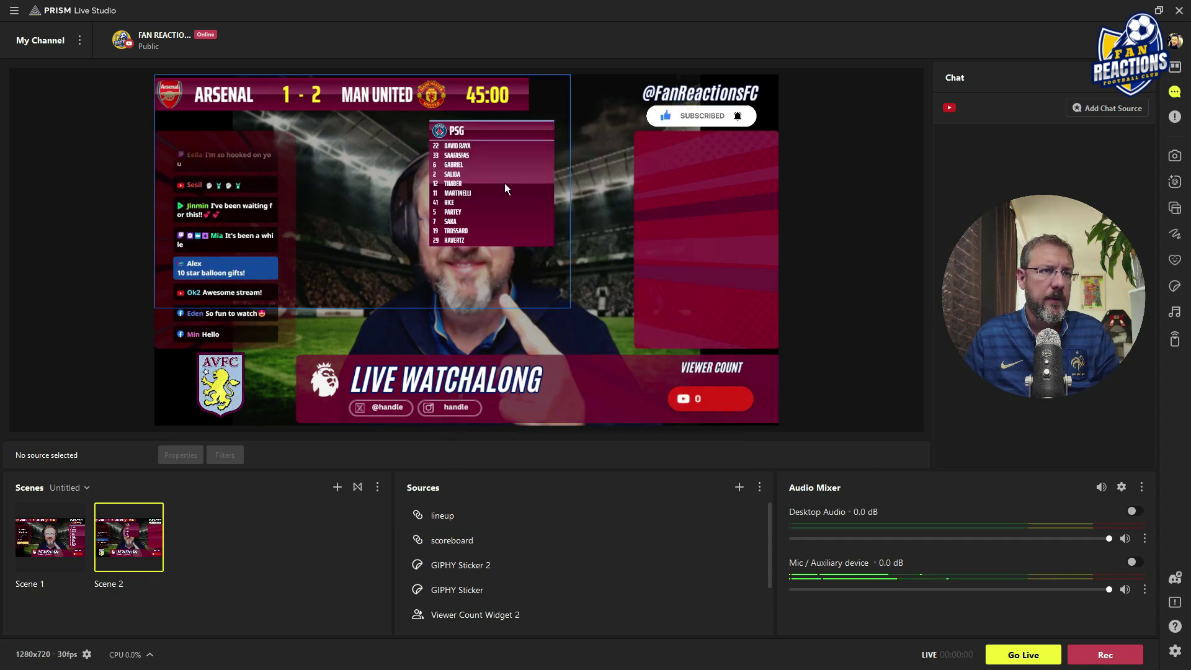
Fit the lineup source to the canvas and shift it sideways so the PSG player list sits over the empty maroon panel
left_click(568, 307)
left_click(539, 227)
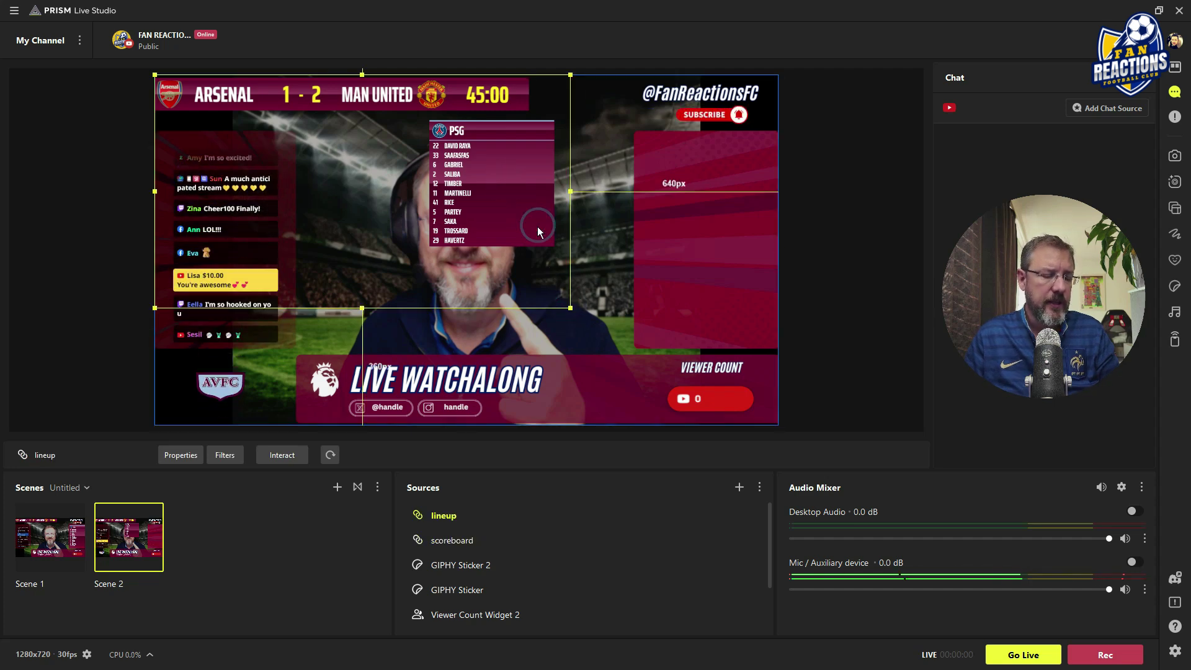
key("ctrl+f")
left_click_drag(673, 214, 749, 214)
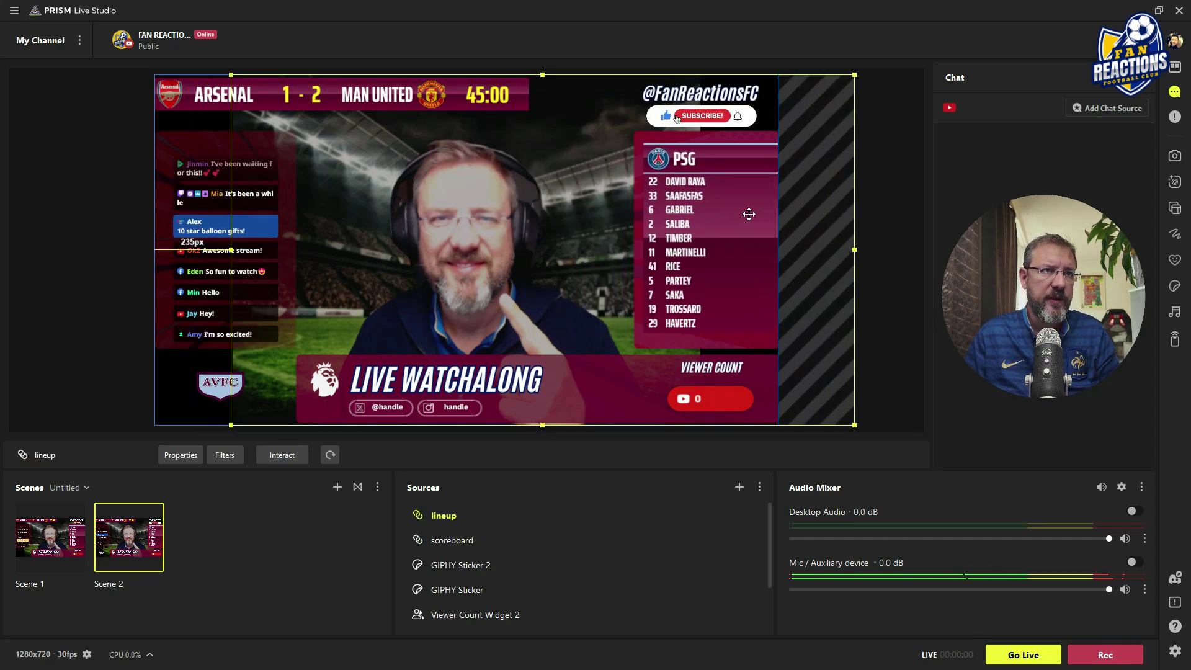
left_click(871, 119)
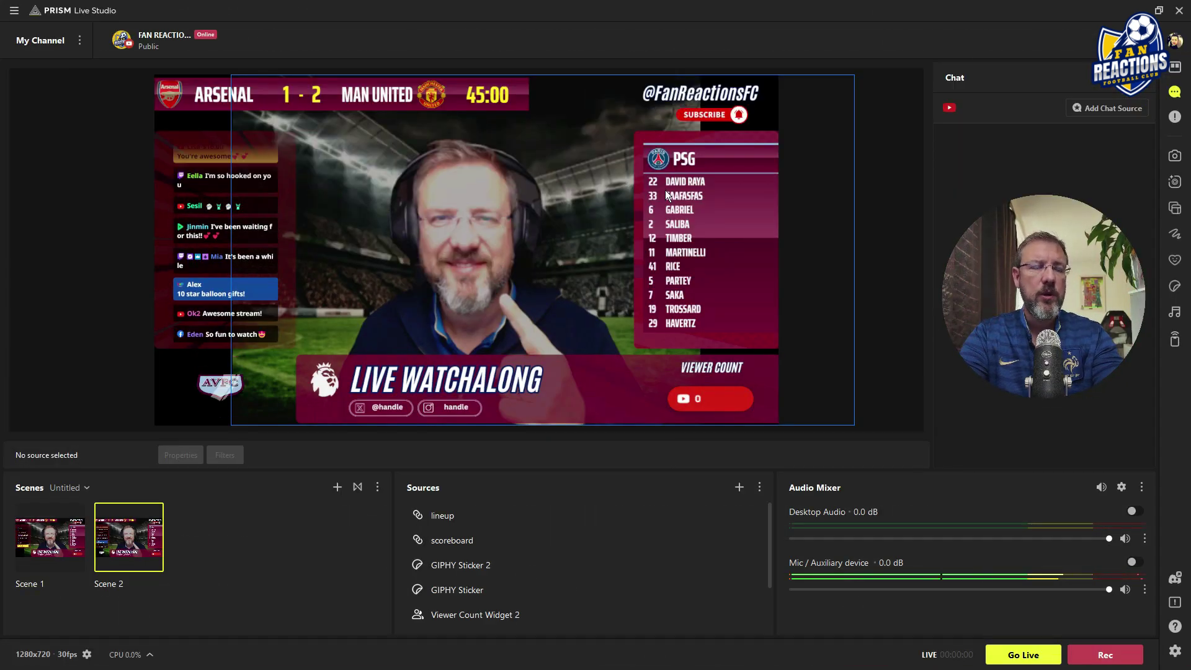